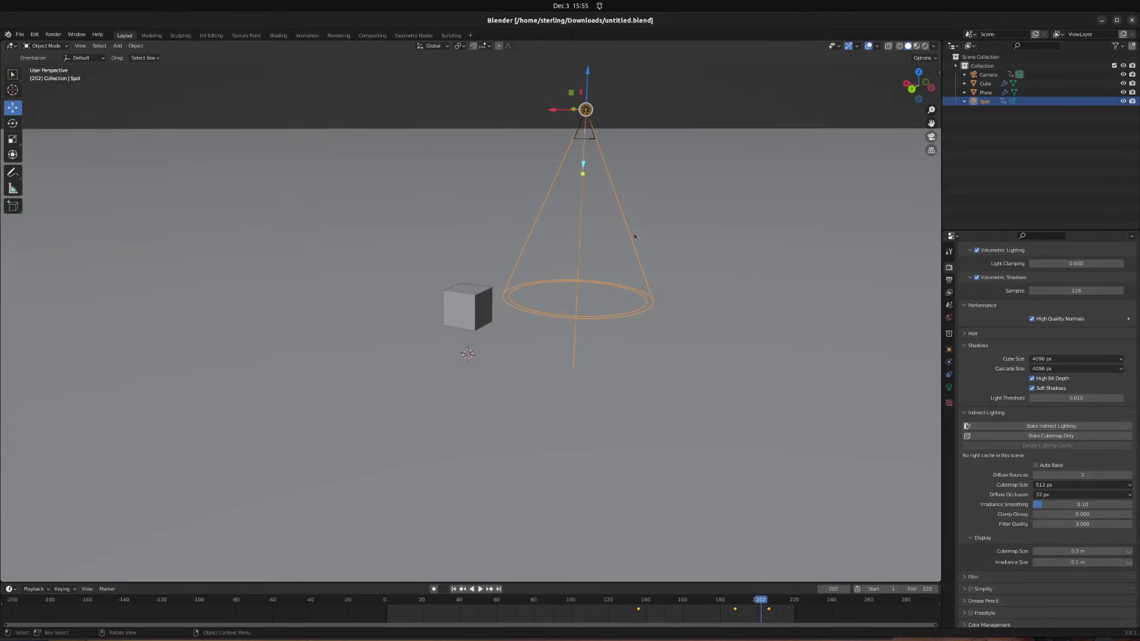
Step: Show the finished dice scene in rendered viewport shading and view it from another angle
mouse_move(600, 250)
middle_down()
mouse_move(658, 340)
mouse_move(667, 304)
middle_up()
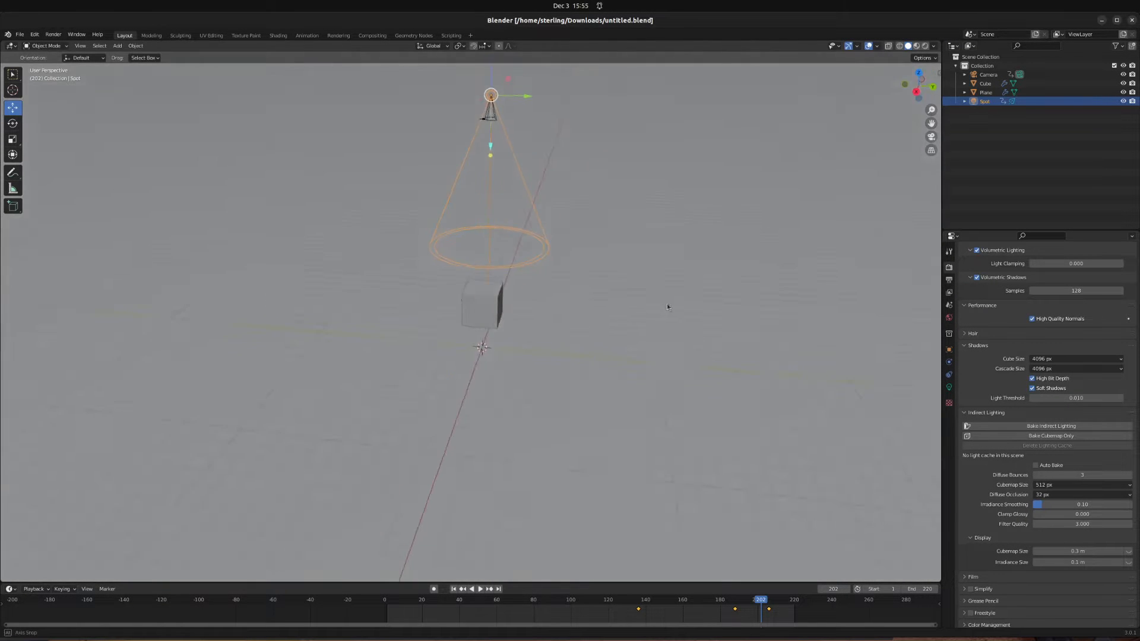
key(z)
click(646, 252)
middle_drag(591, 343, 509, 381)
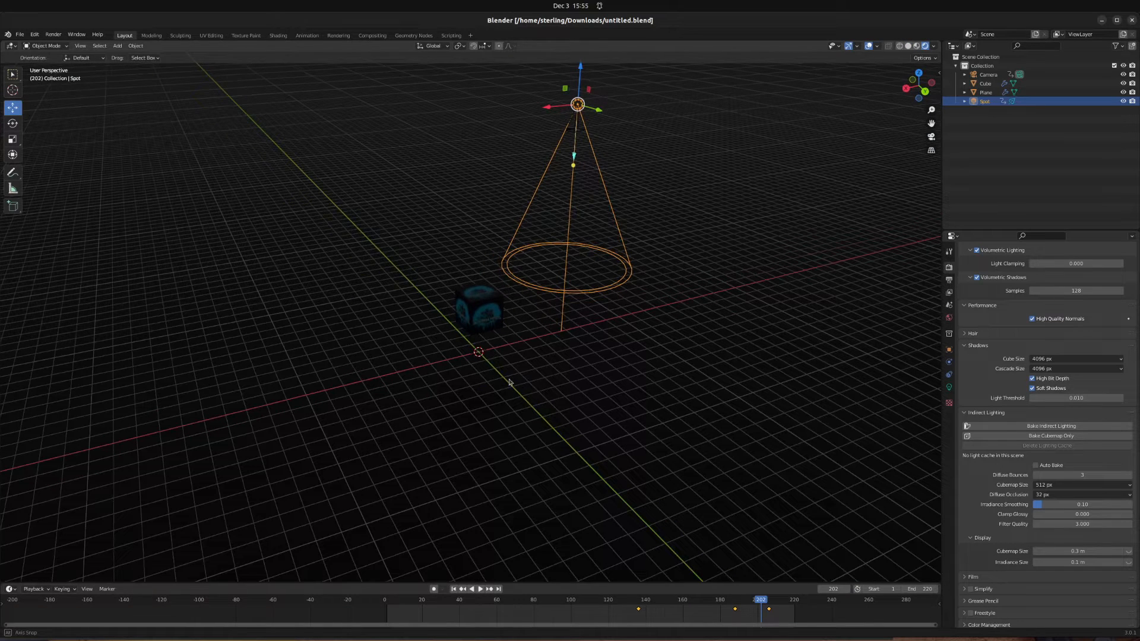
Step: Play the falling cube animation from frame 1 and watch it in the viewport
click(453, 589)
middle_drag(532, 378, 505, 396)
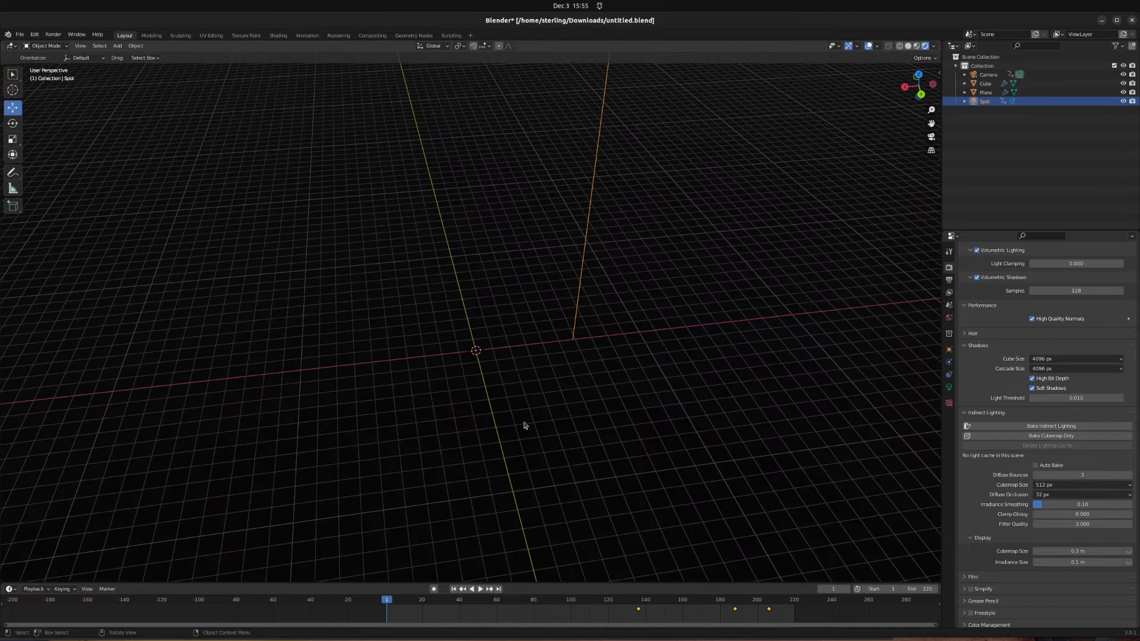
scroll(593, 322, down, 5)
middle_drag(520, 356, 504, 388)
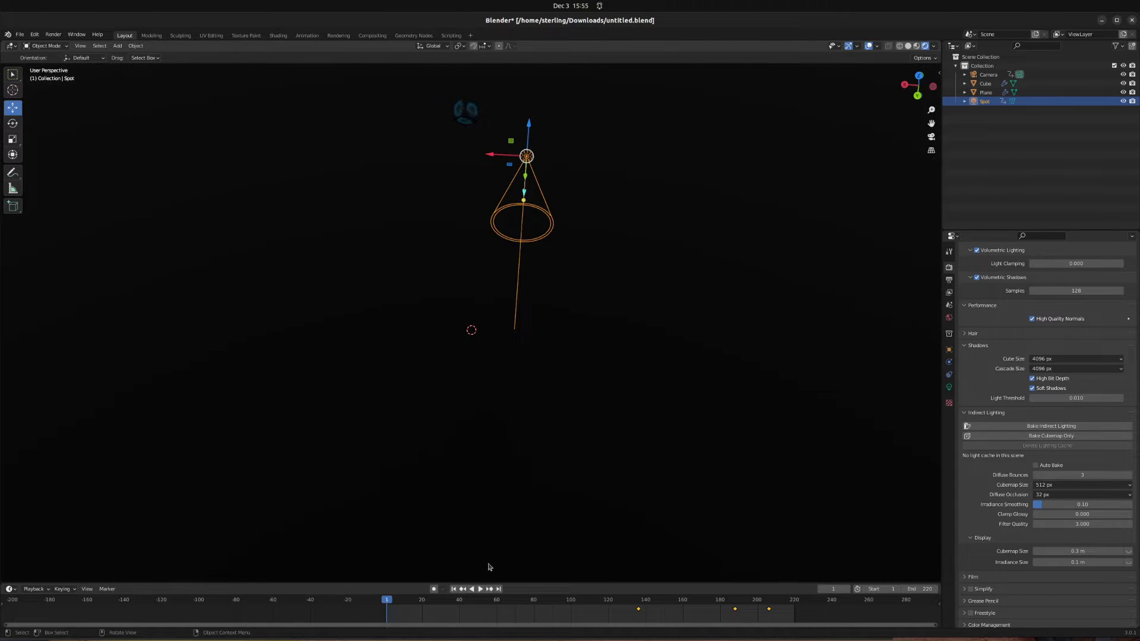
click(481, 589)
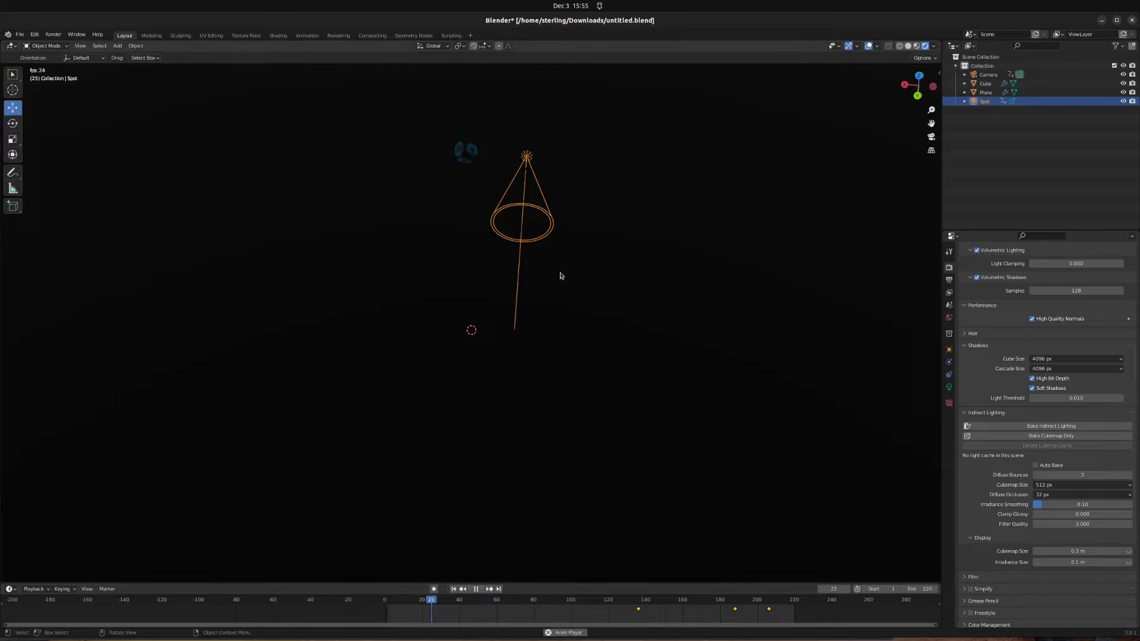
scroll(567, 407, up, 5)
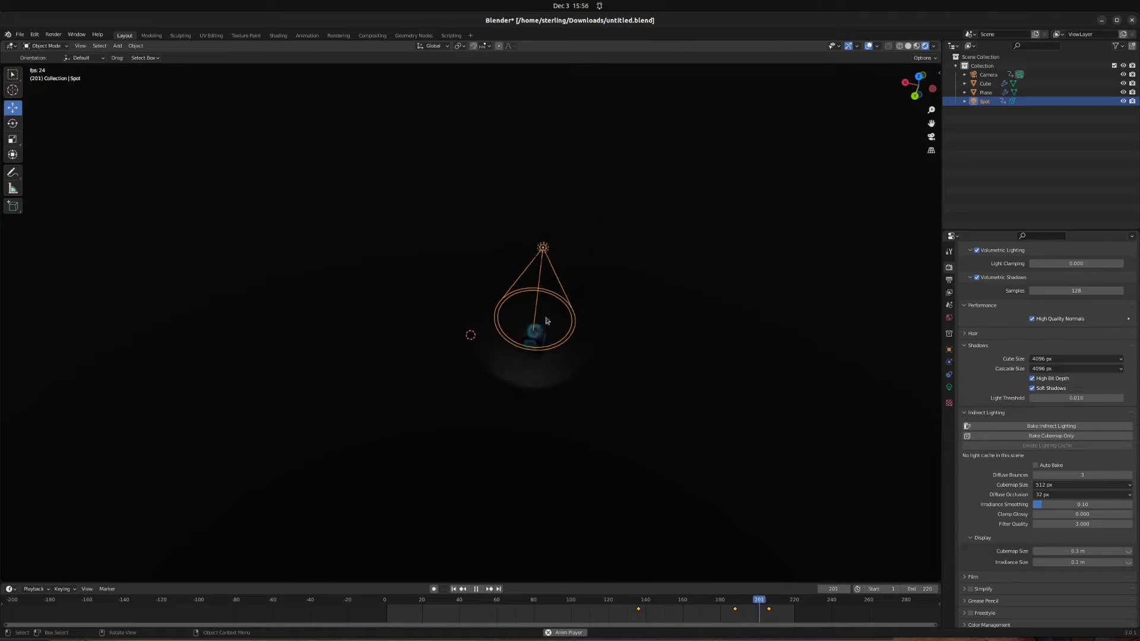
Step: Examine the plane's physics settings, including its collision options, rigid body type and collision shape
click(988, 74)
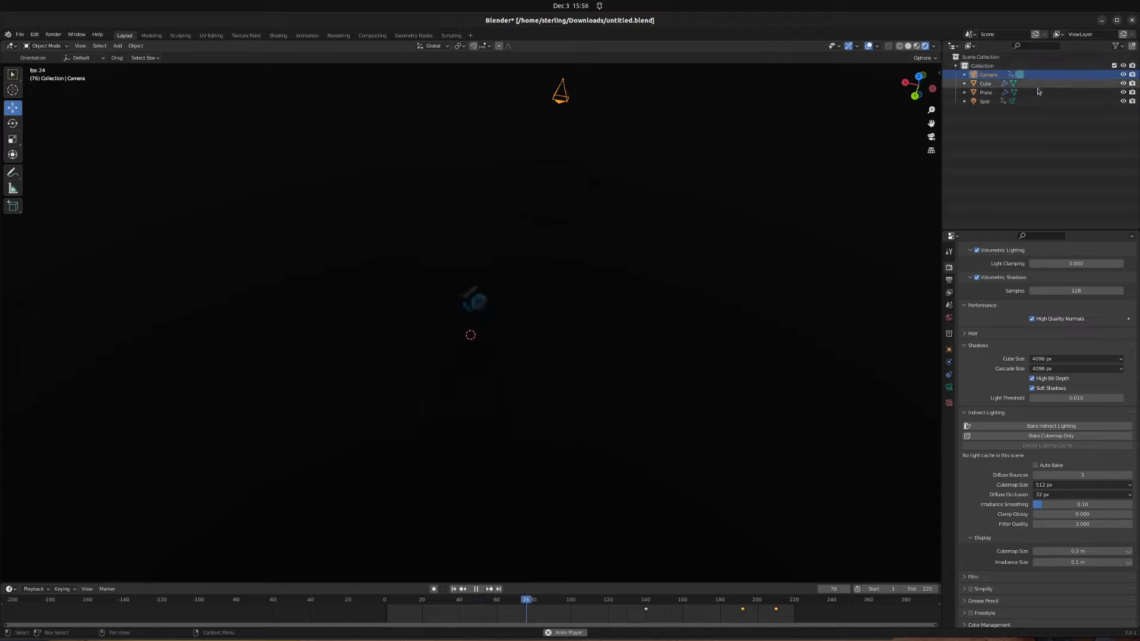
click(1031, 94)
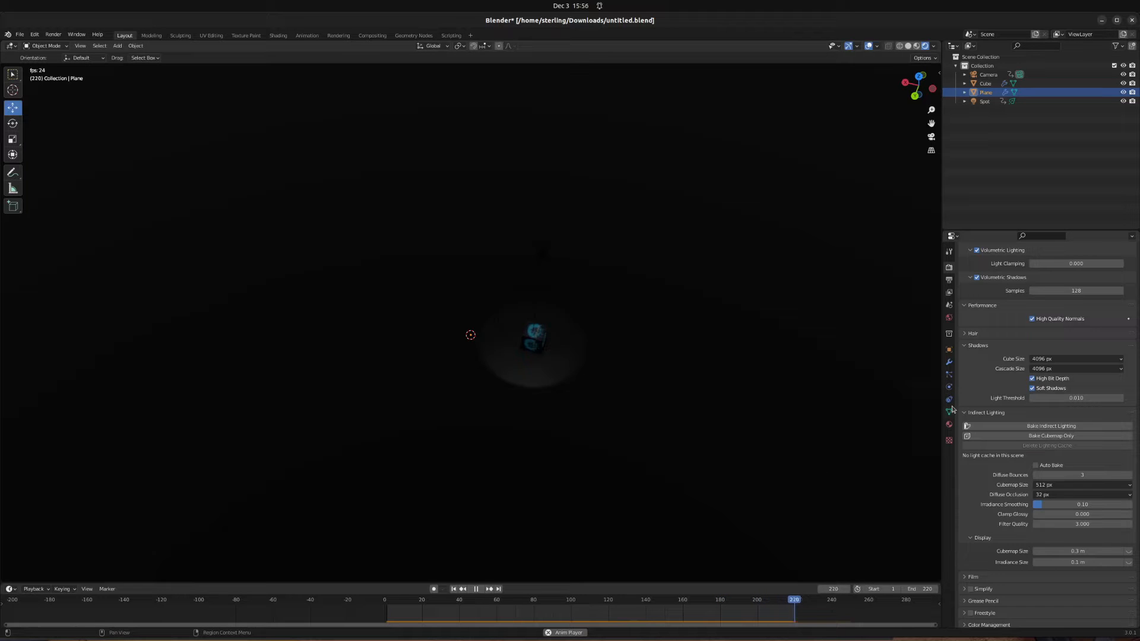
click(948, 387)
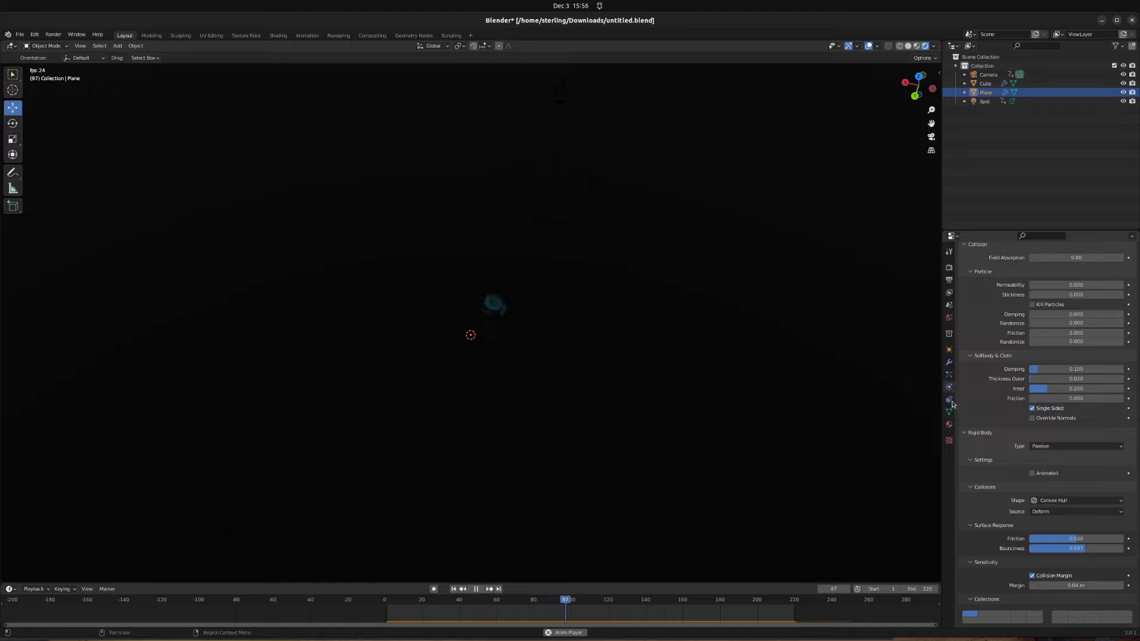
scroll(998, 438, up, 3)
scroll(999, 437, up, 1)
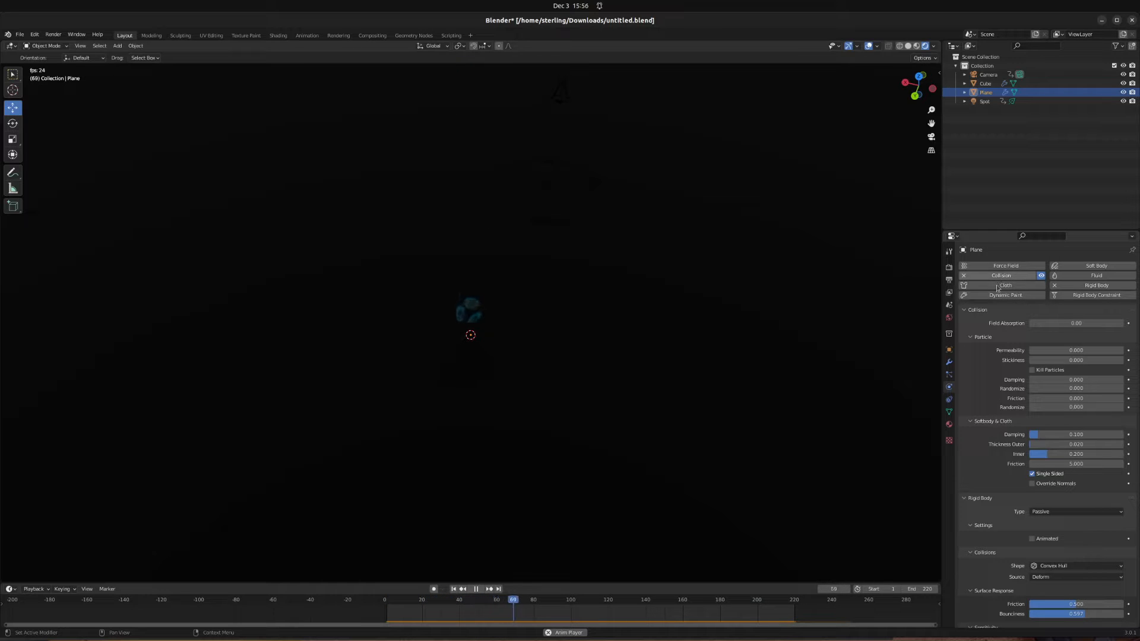
scroll(968, 509, down, 3)
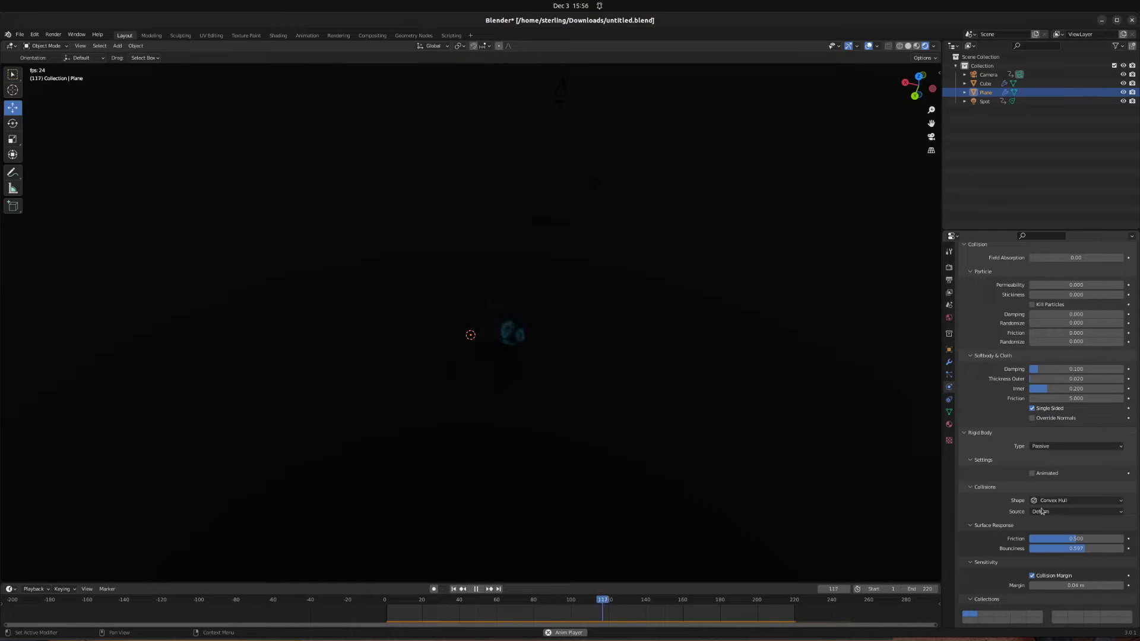
click(1044, 501)
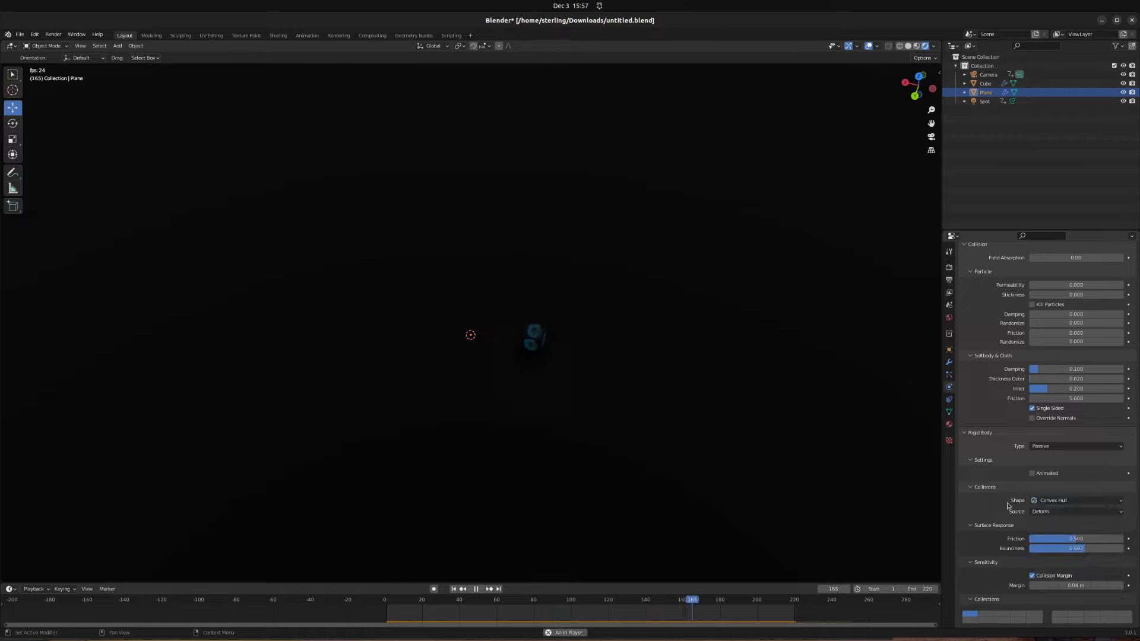
click(1052, 500)
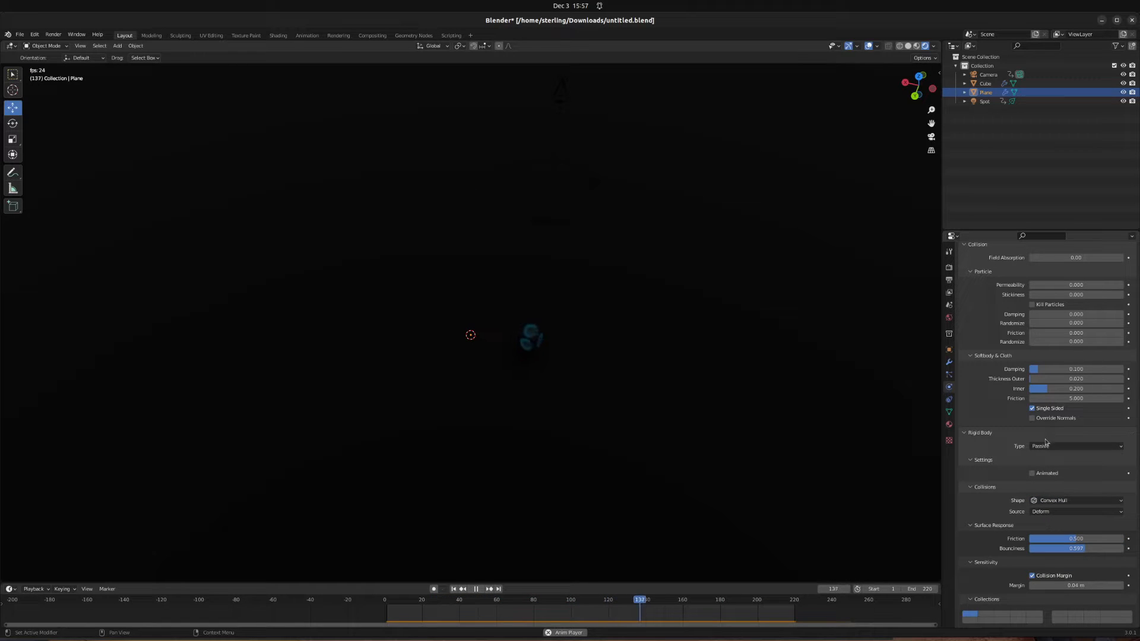
click(1039, 449)
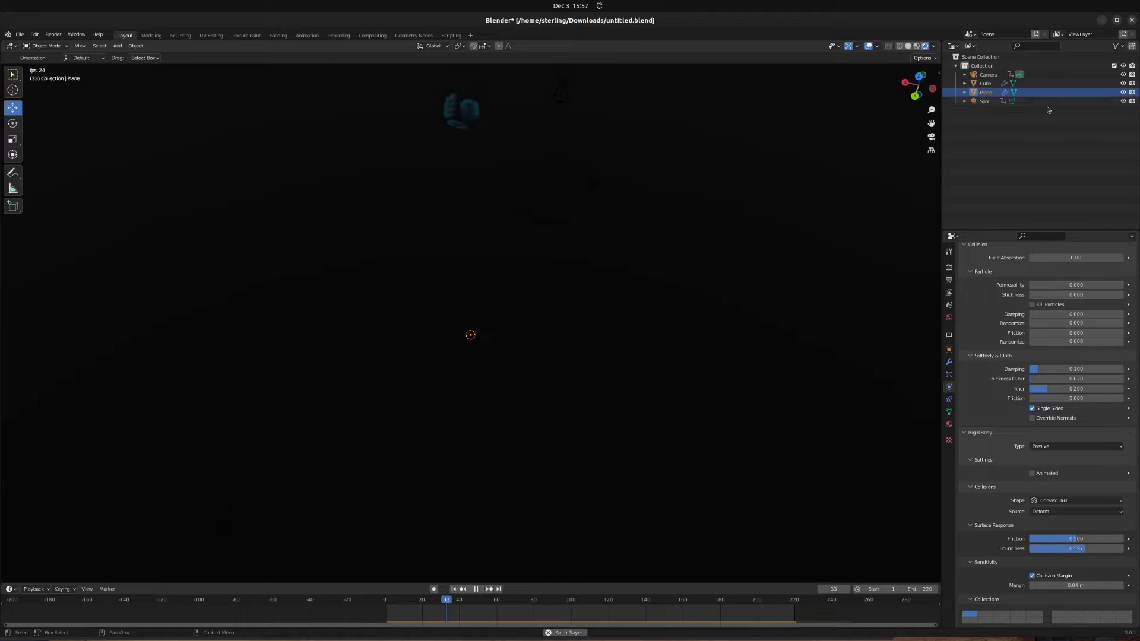
Step: Examine the cube's rigid body settings and compare them with those of the plane
click(1052, 83)
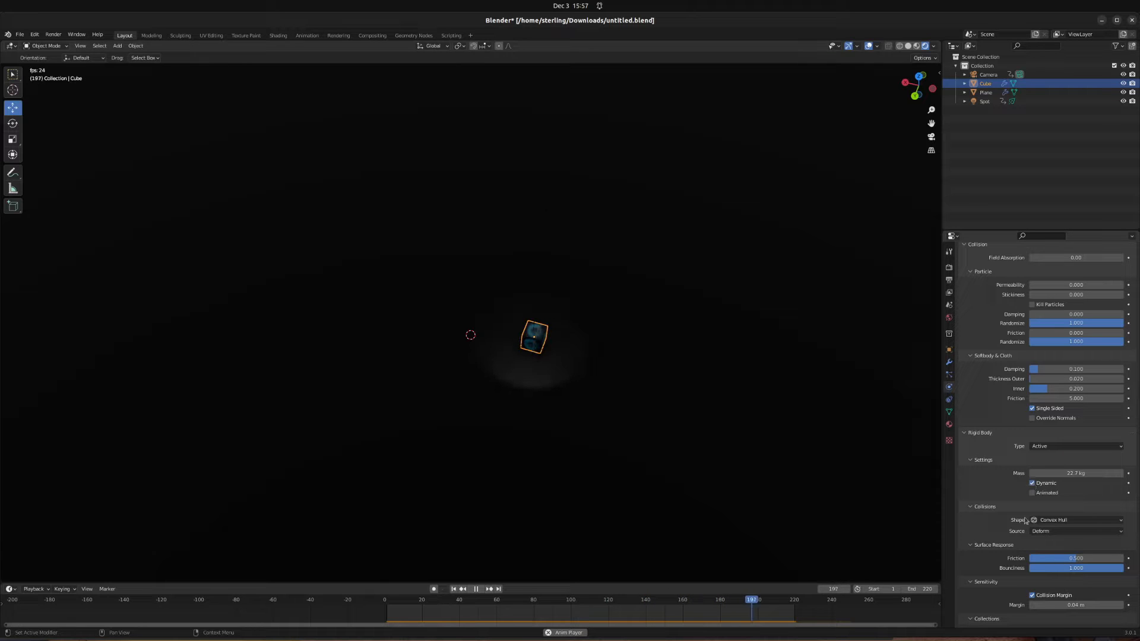
scroll(992, 575, down, 2)
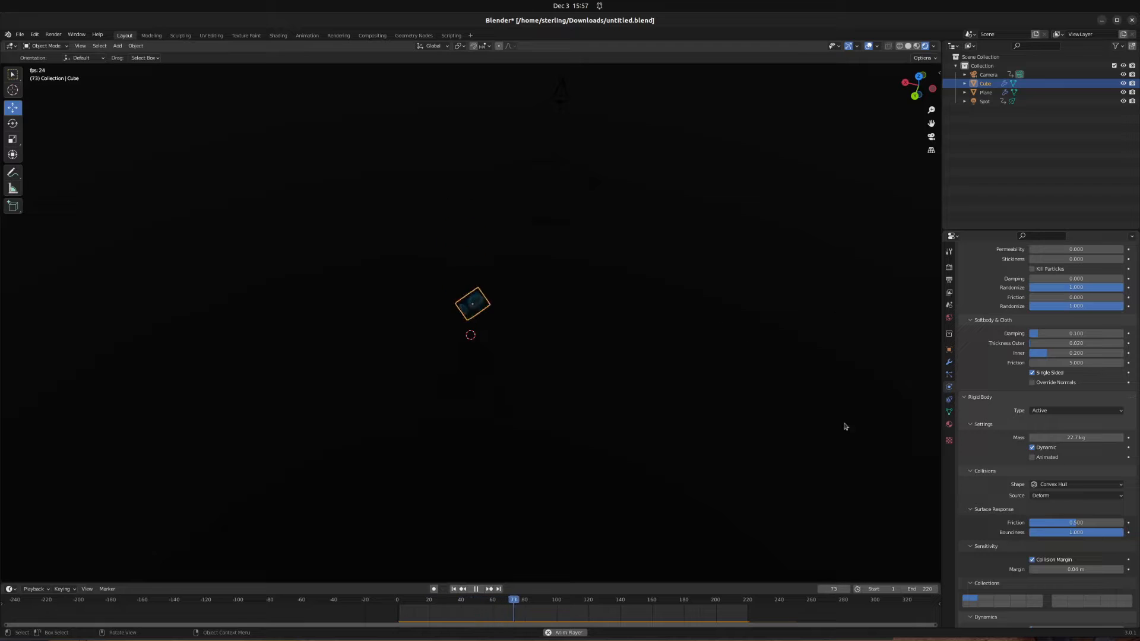
click(1054, 91)
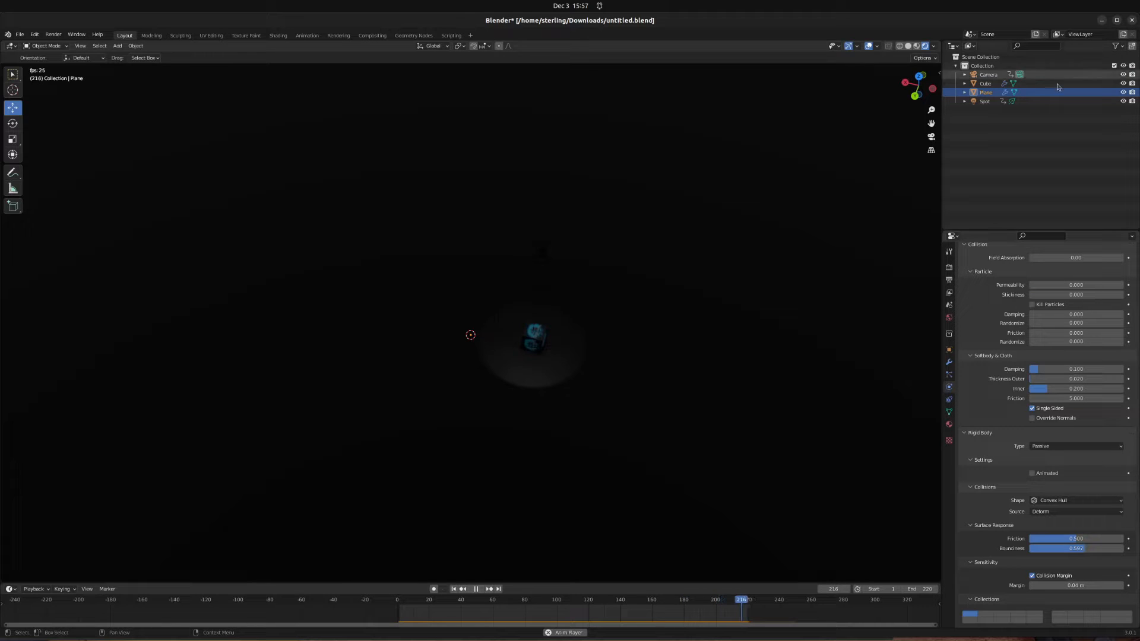
click(1032, 83)
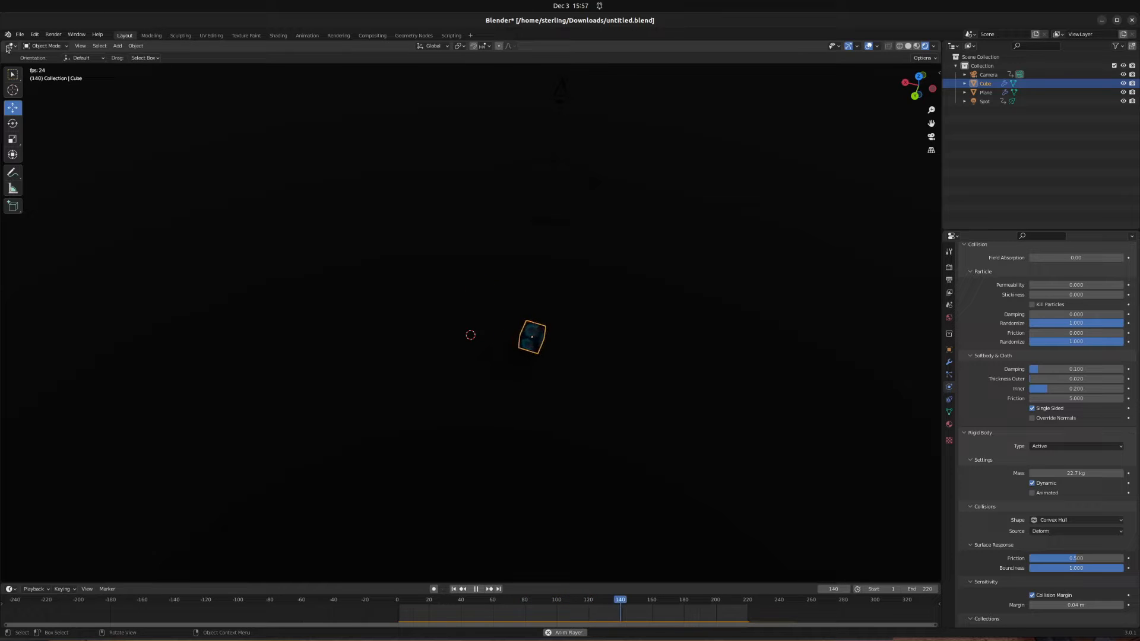
Step: Create a new General file without saving the changes to untitled.blend
click(20, 34)
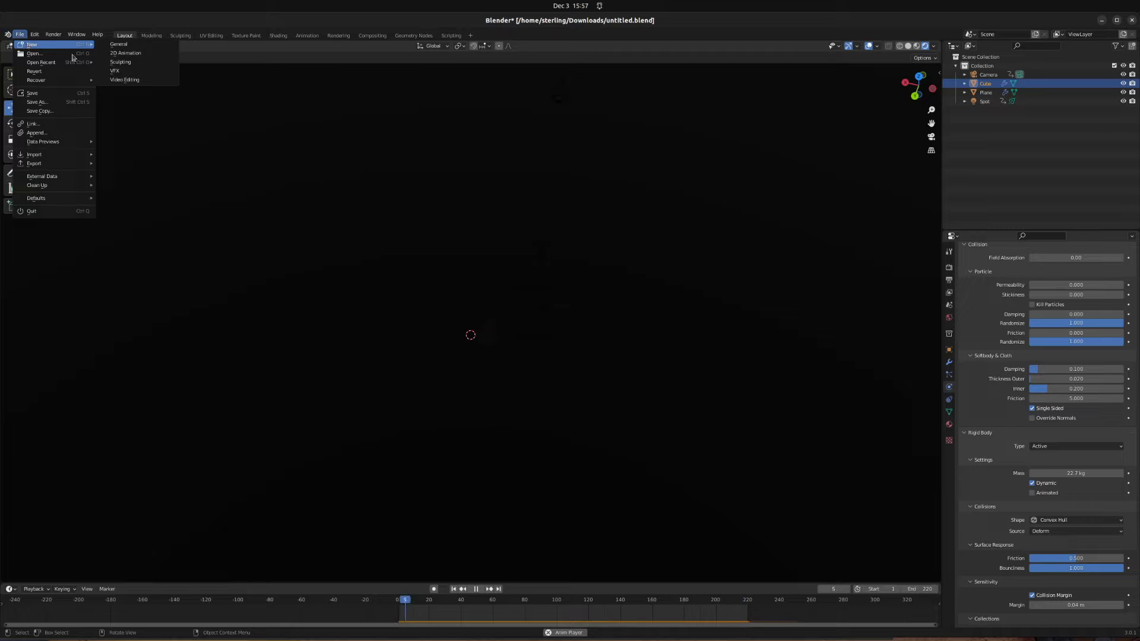
click(119, 44)
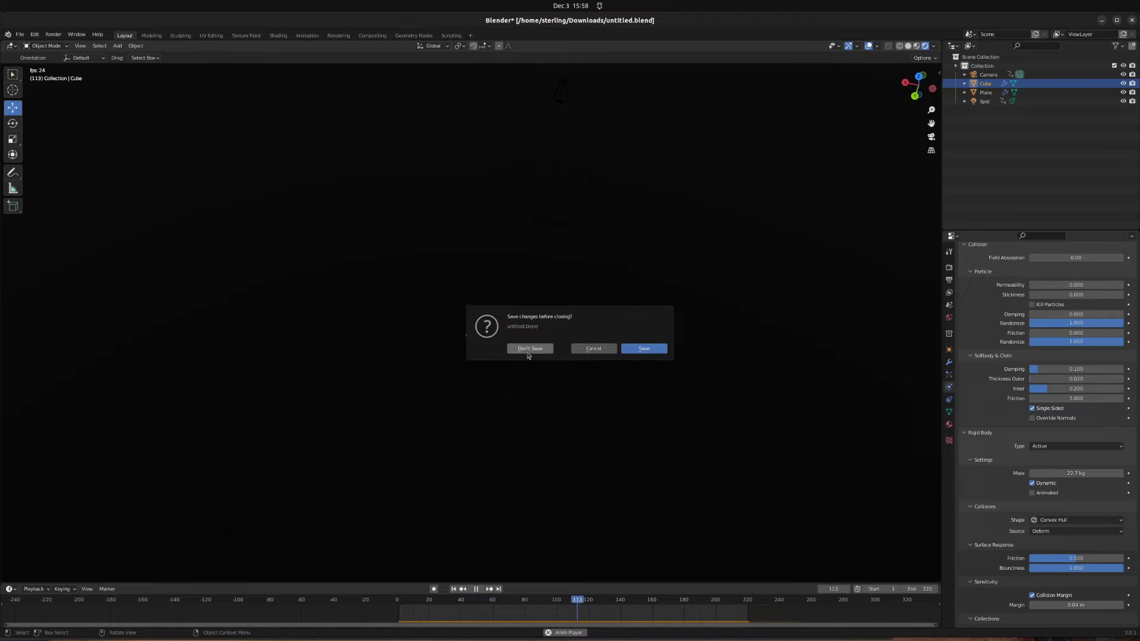
click(530, 349)
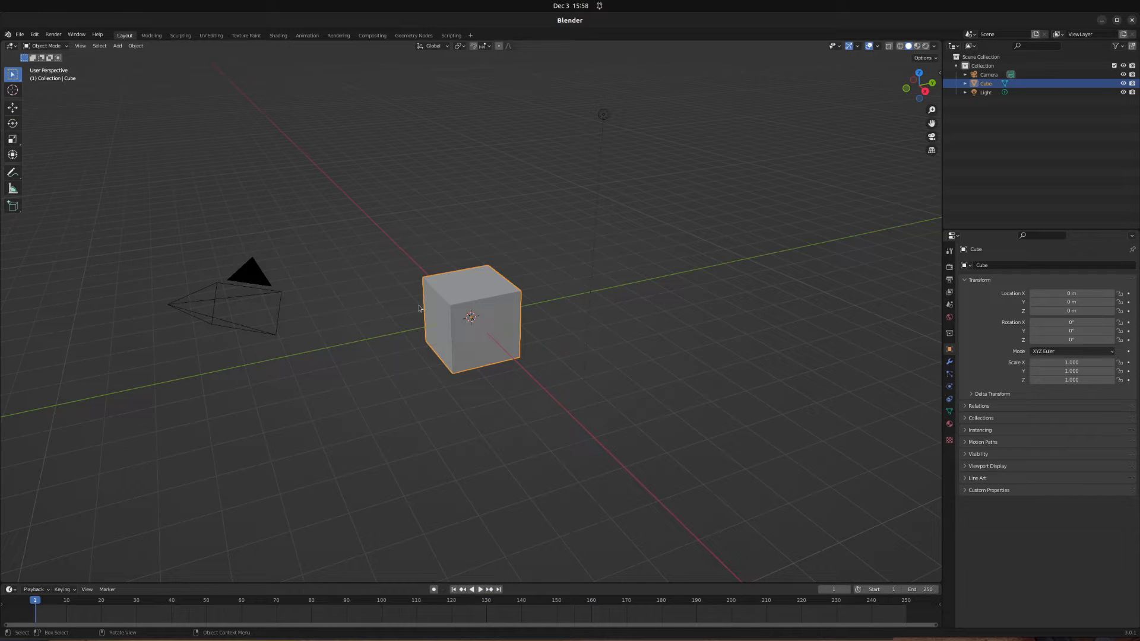
Step: Delete the default cube from the new scene
key(x)
click(468, 297)
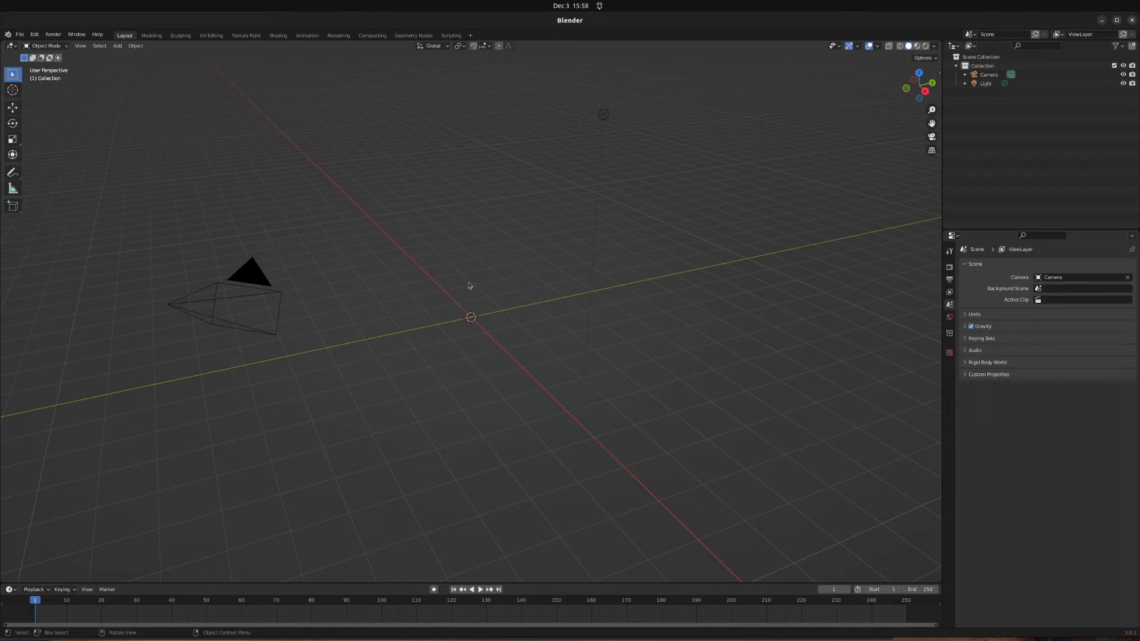
middle_drag(424, 223, 458, 237)
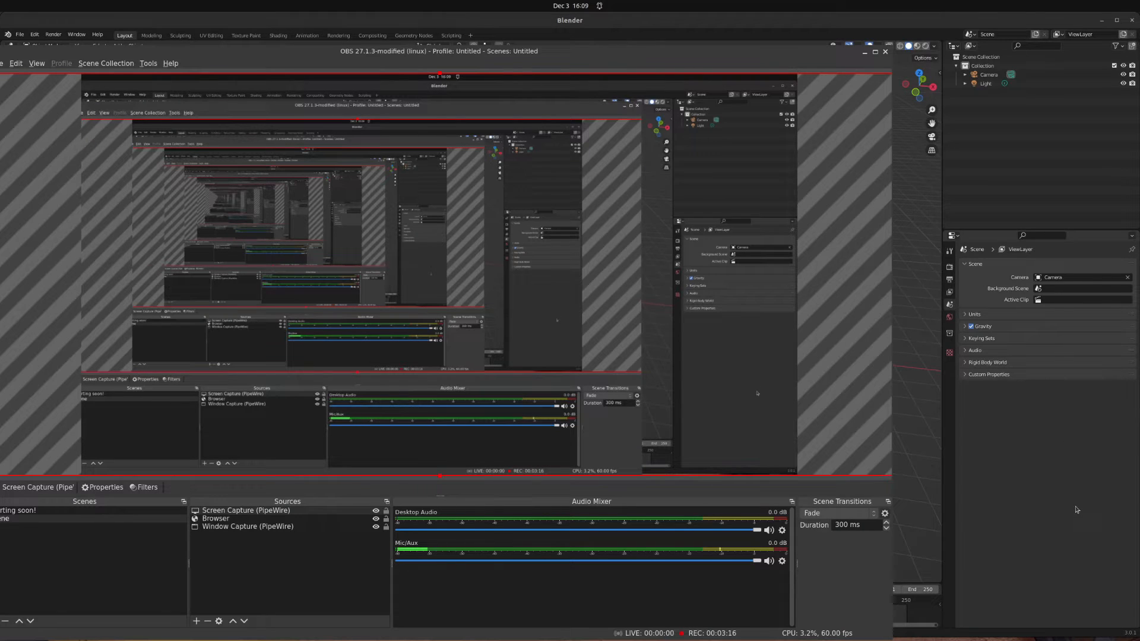
click(1077, 509)
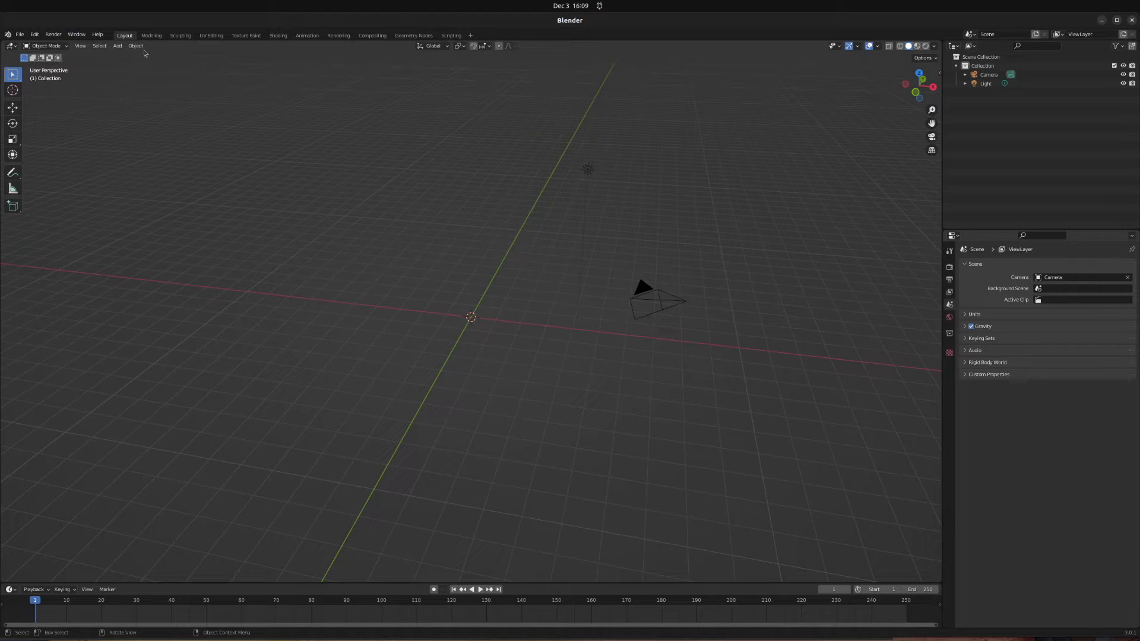
Step: Add a mesh plane at the scene origin
click(135, 46)
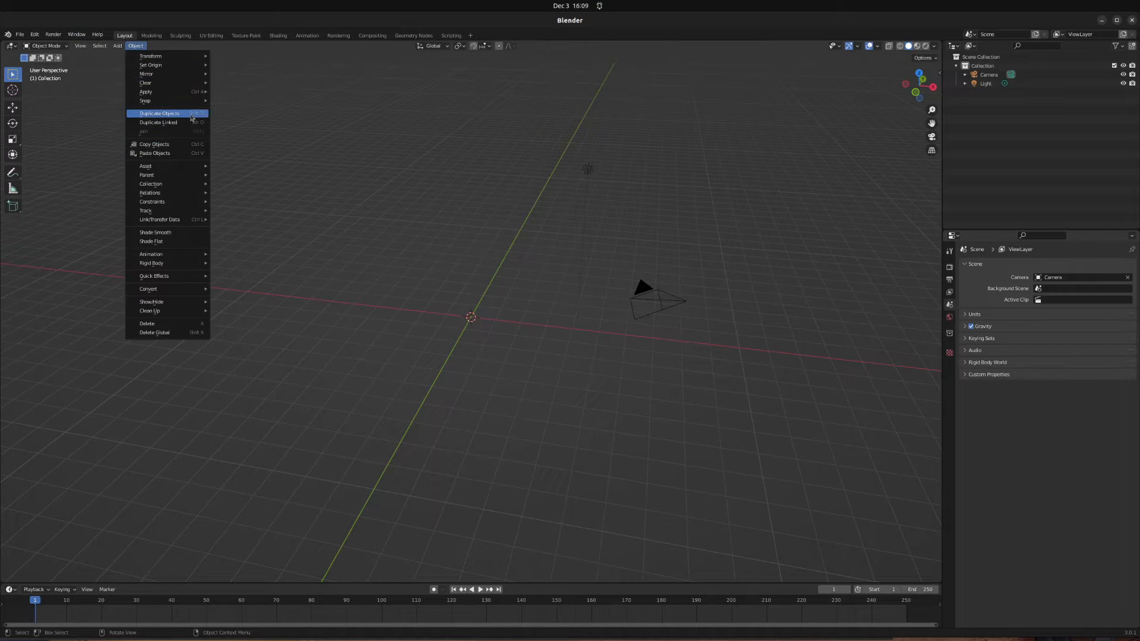
mouse_move(173, 168)
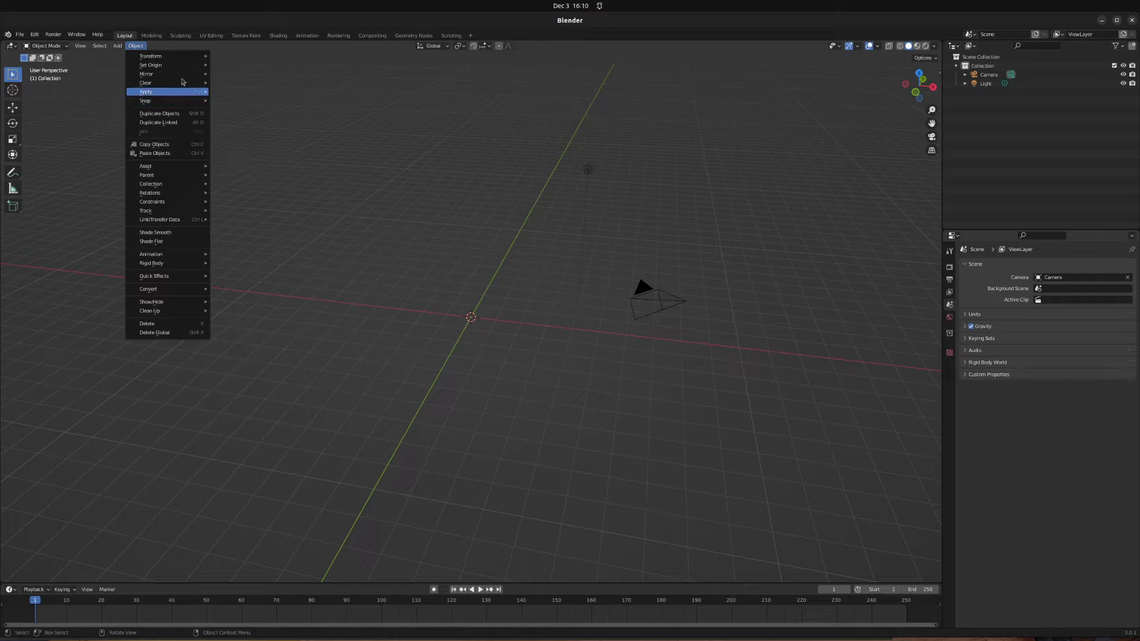
click(118, 45)
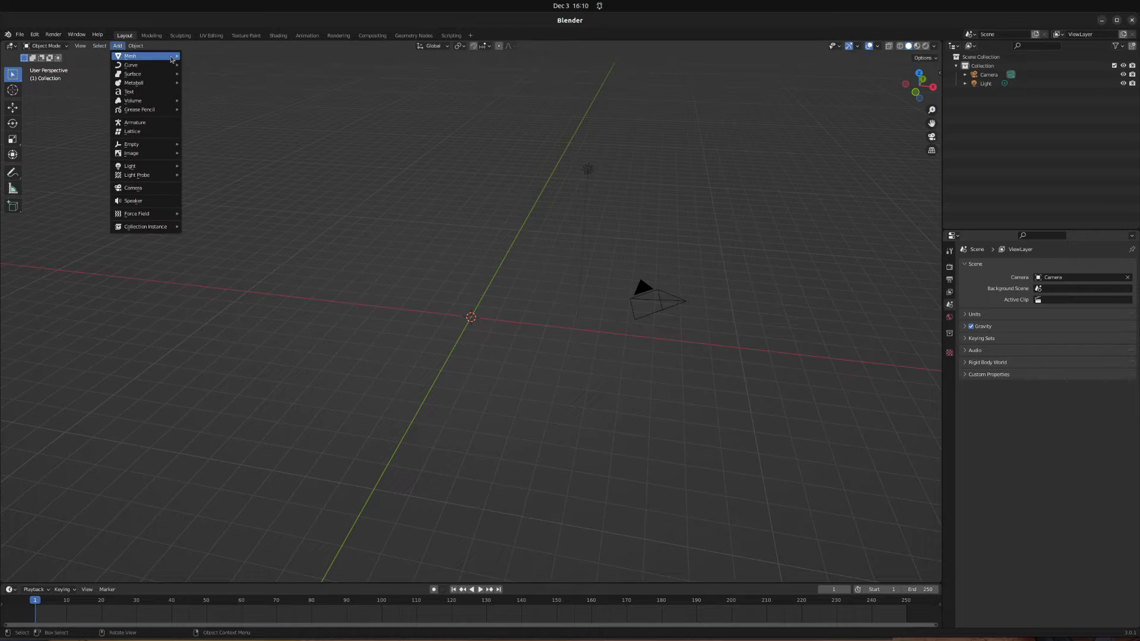
mouse_move(130, 56)
click(205, 56)
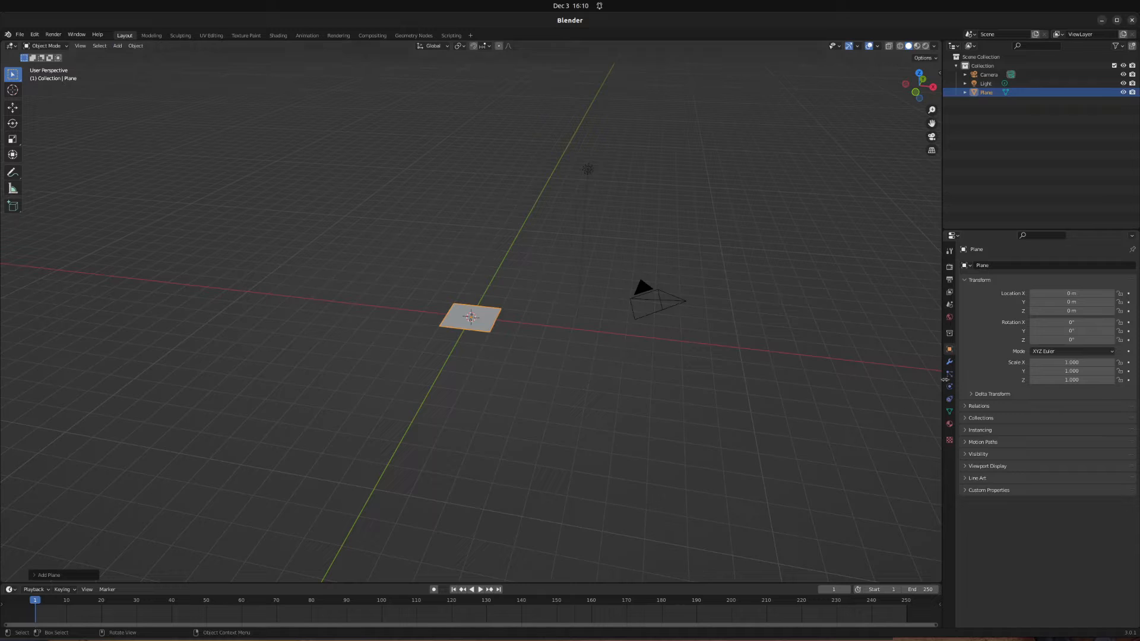
Step: Add rigid body physics to the plane and set its type to Passive
click(949, 386)
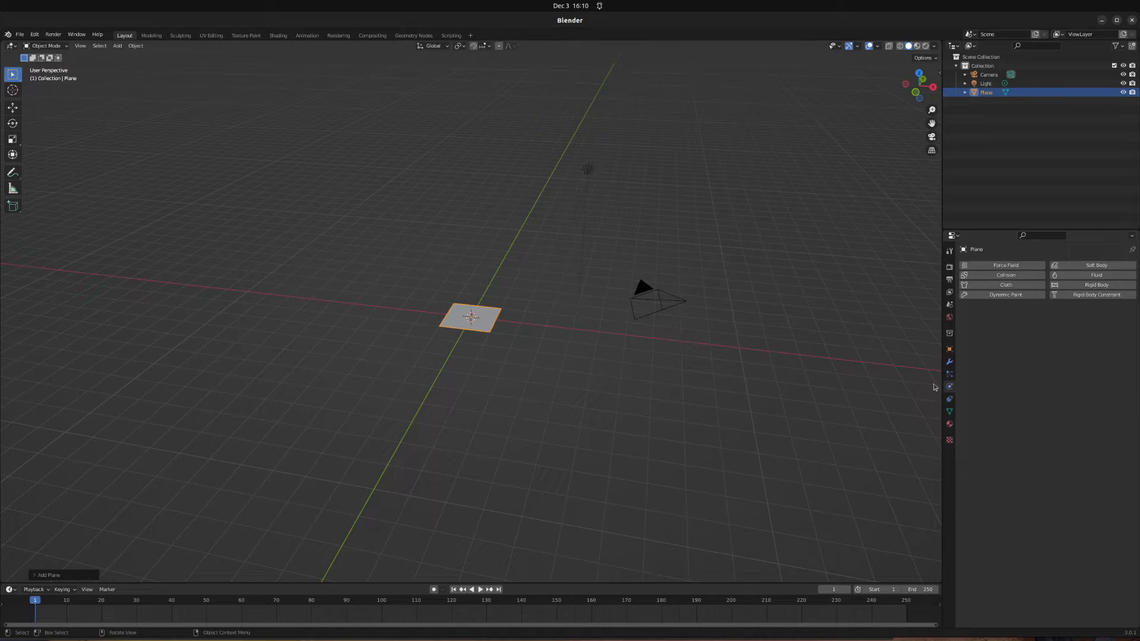
click(1091, 286)
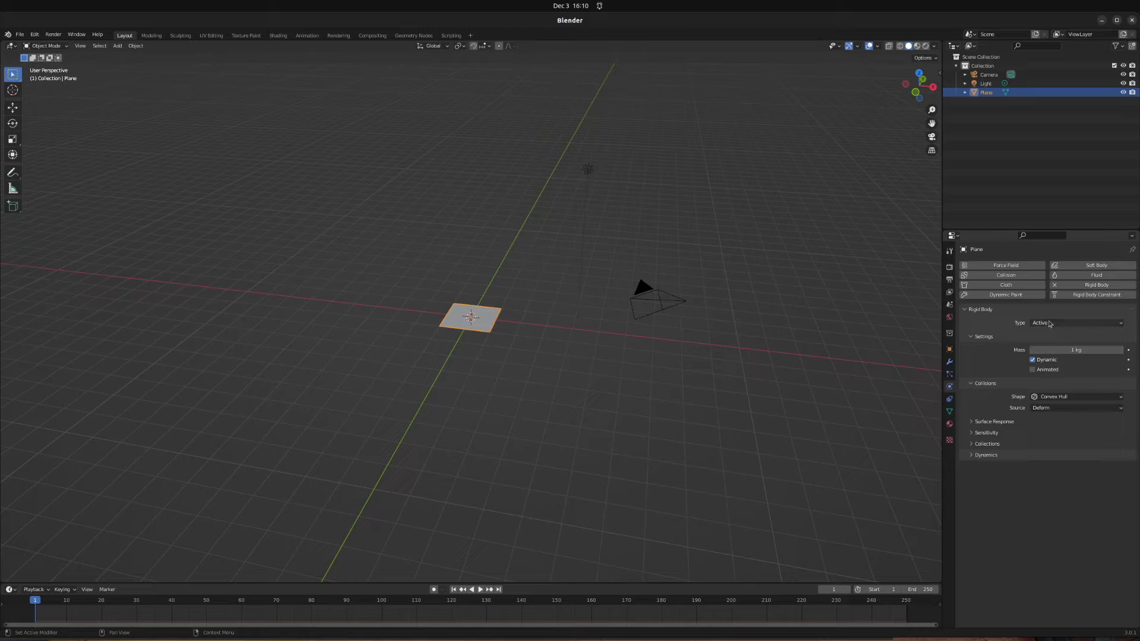
click(1049, 323)
click(1049, 345)
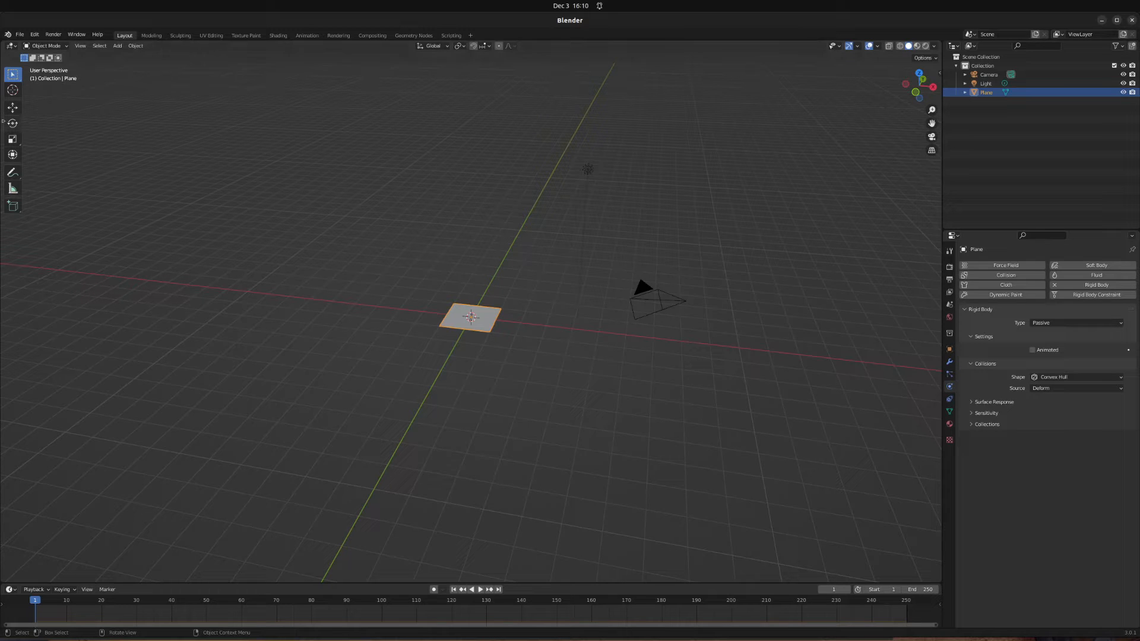
Step: Scale the plane up uniformly with the Scale tool into a large floor reaching beneath the camera
click(13, 108)
click(12, 139)
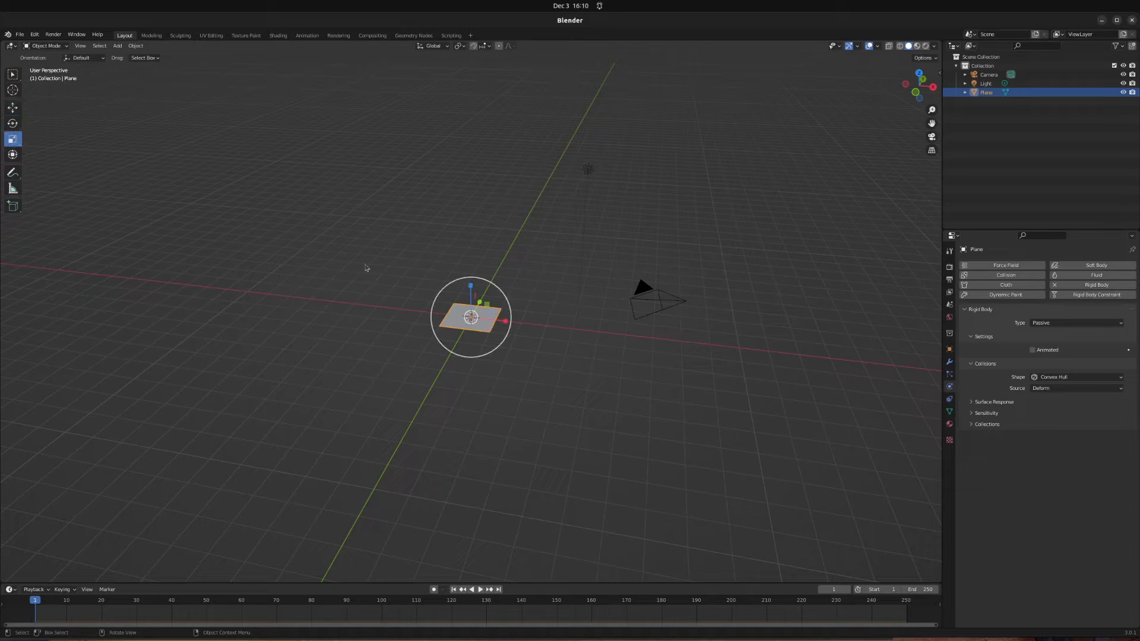
click(455, 335)
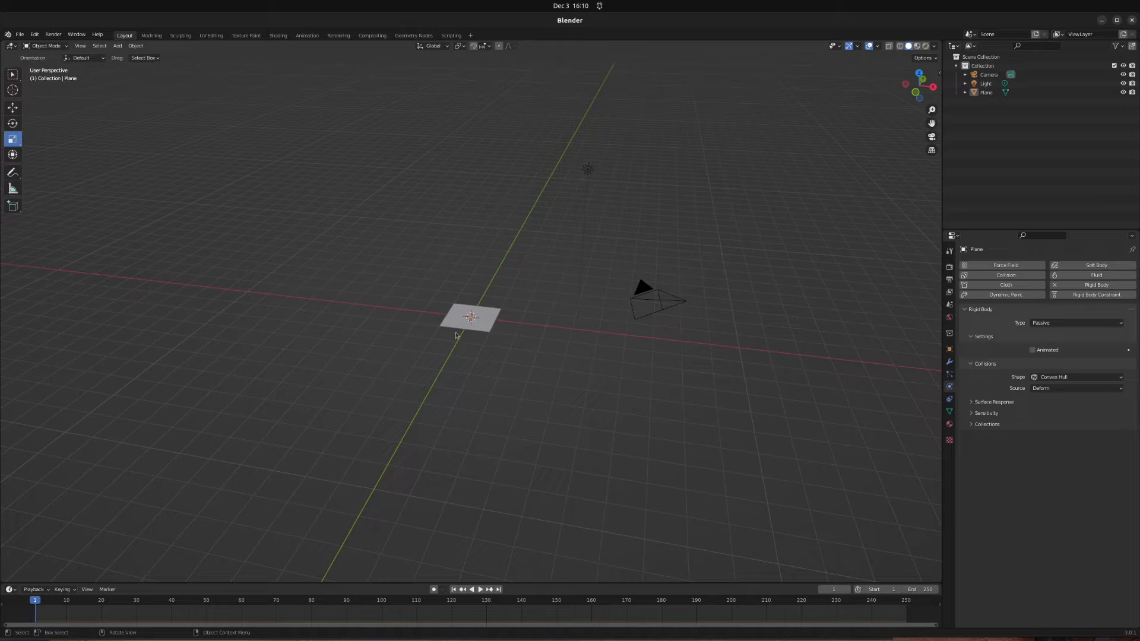
click(458, 330)
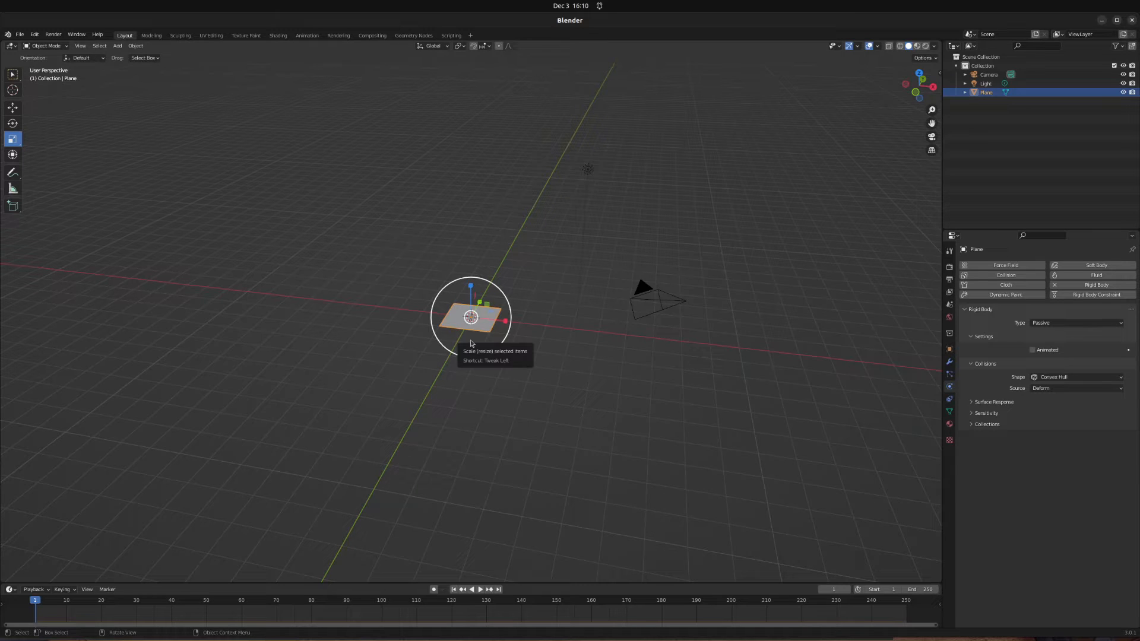
drag(472, 343, 442, 309)
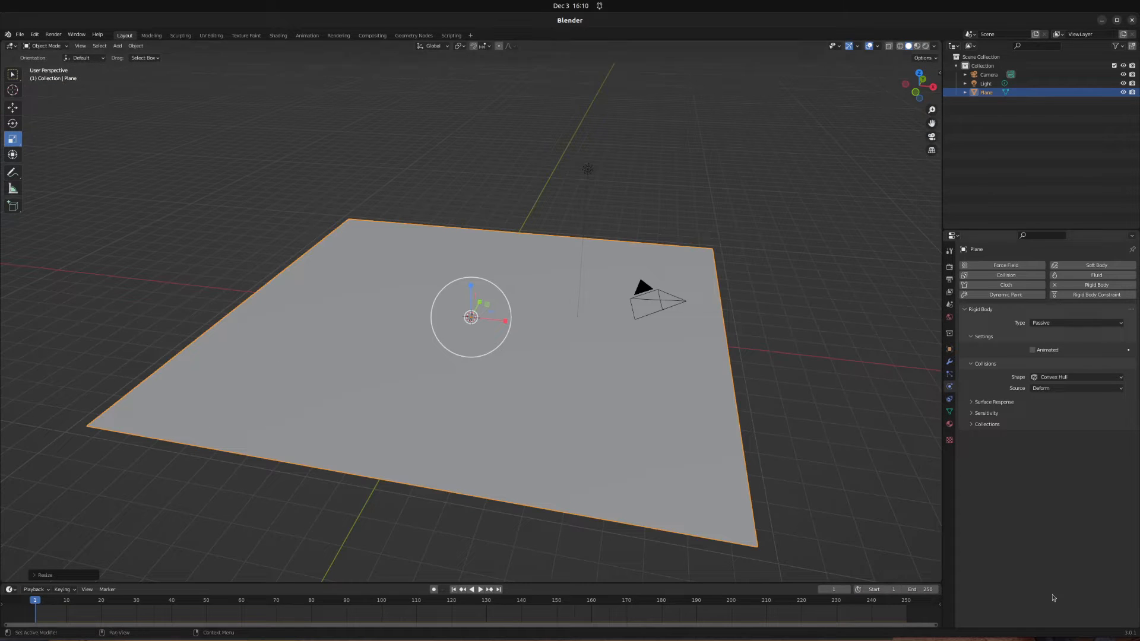
Step: Scale the plane up uniformly by a factor of about 412 so the floor extends far beyond the visible scene
key(s)
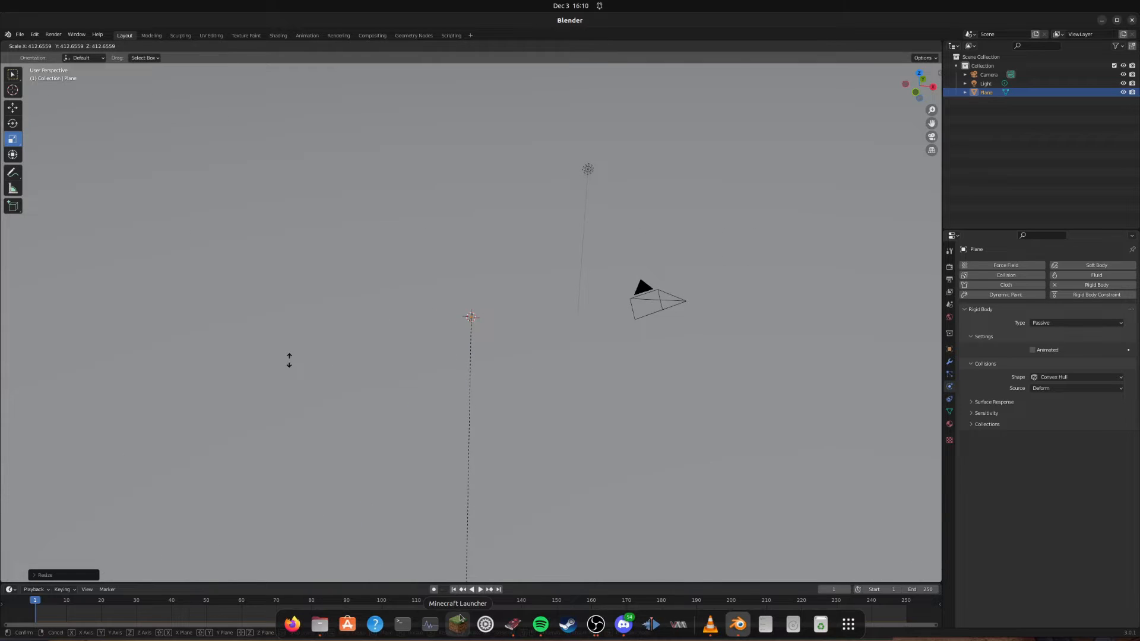
key(Escape)
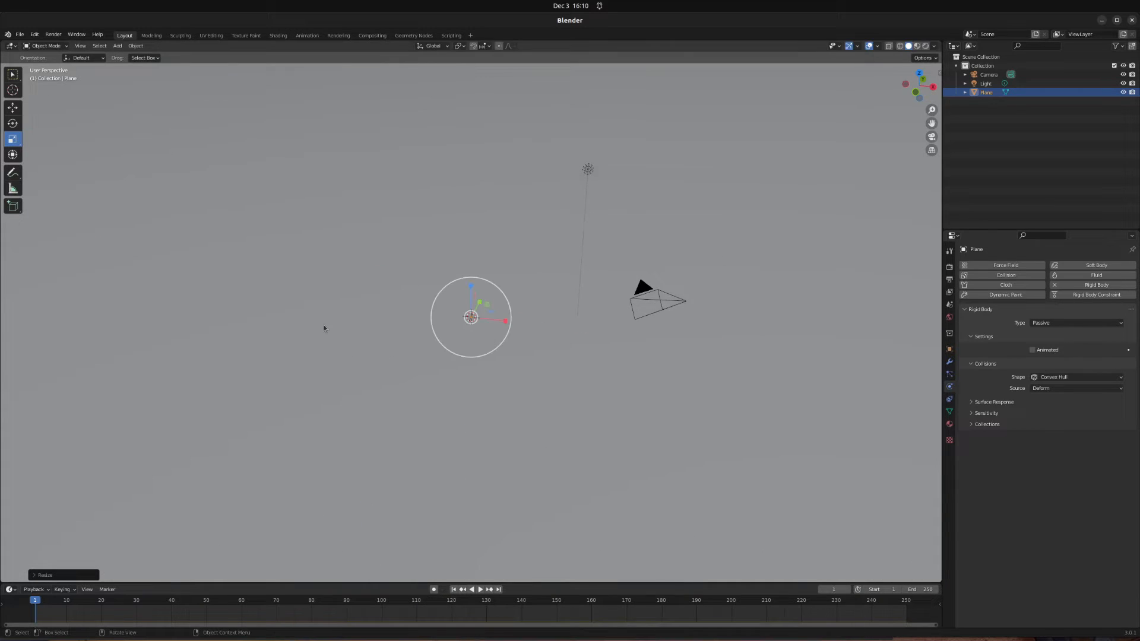
key(s)
scroll(437, 331, up, 5)
scroll(438, 331, down, 3)
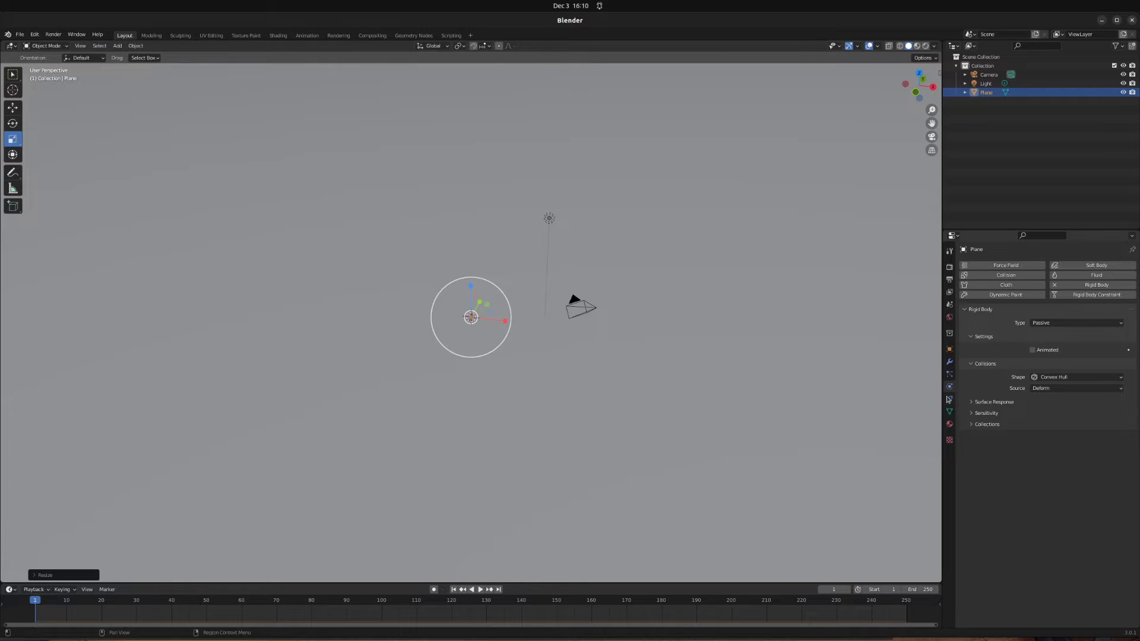
Step: Give the plane a new material with a black base color and switch the viewport shading to Material Preview
click(949, 424)
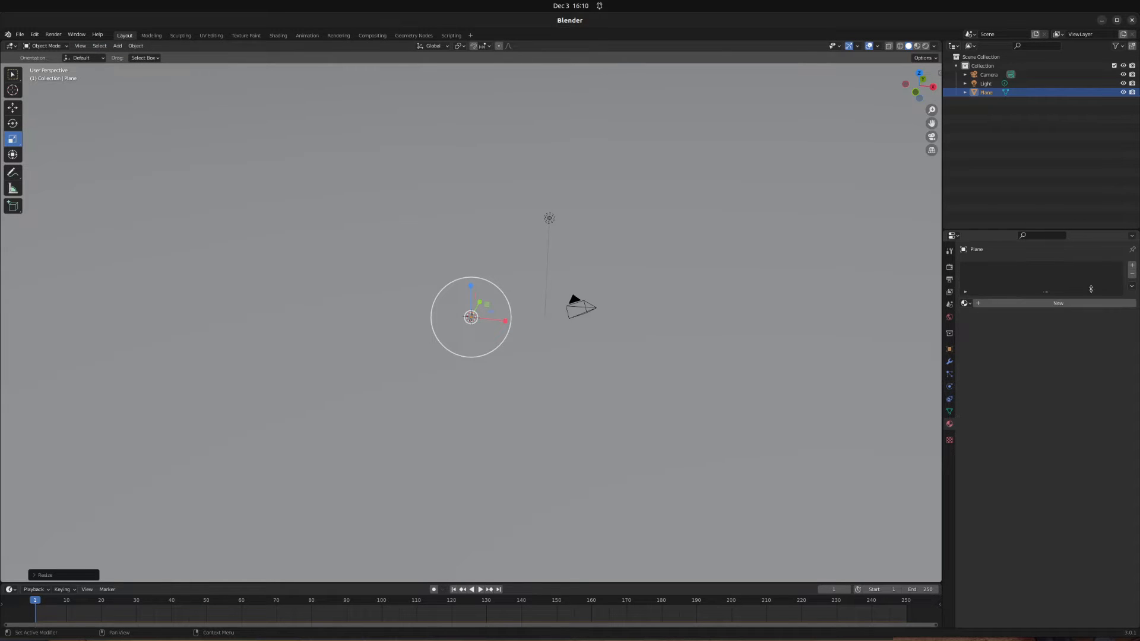
click(1132, 266)
click(1057, 303)
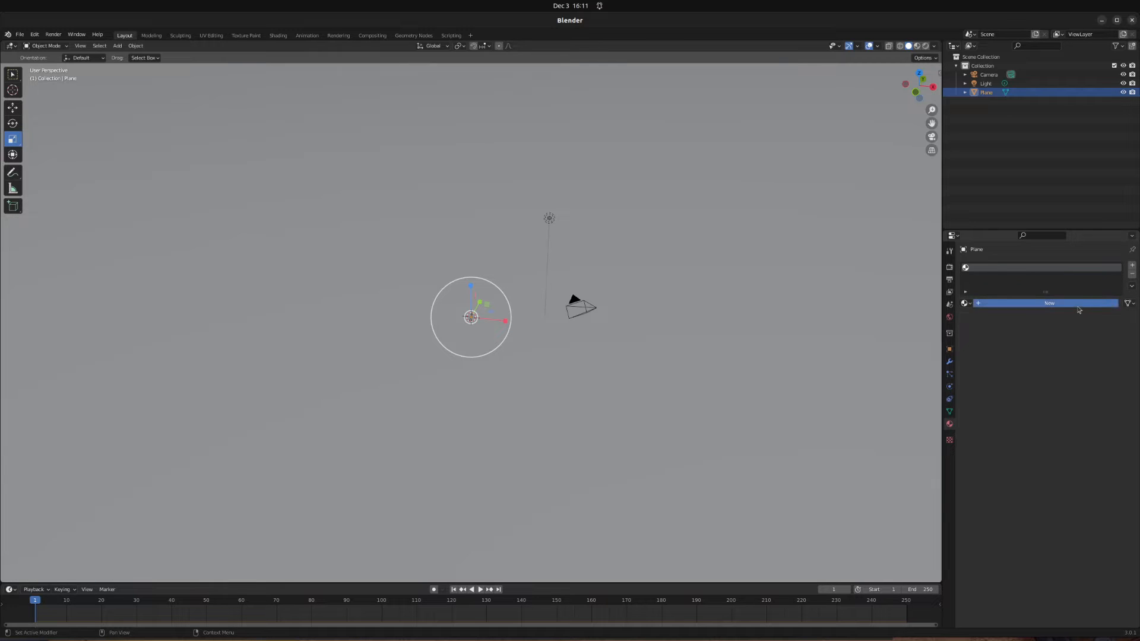
click(1056, 398)
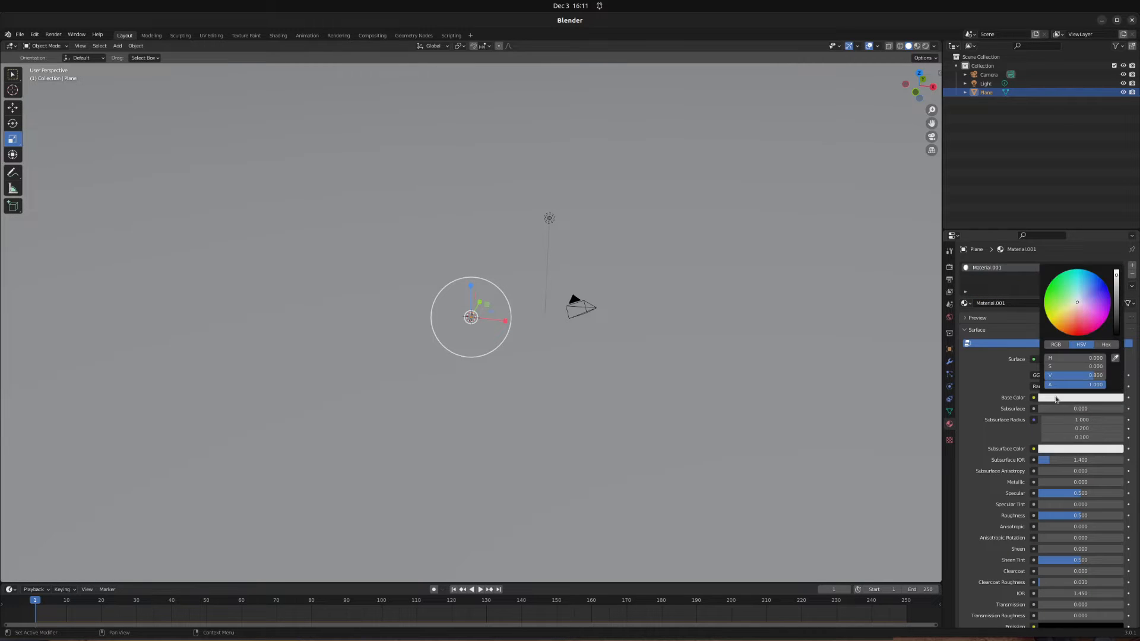
drag(1116, 278, 1115, 336)
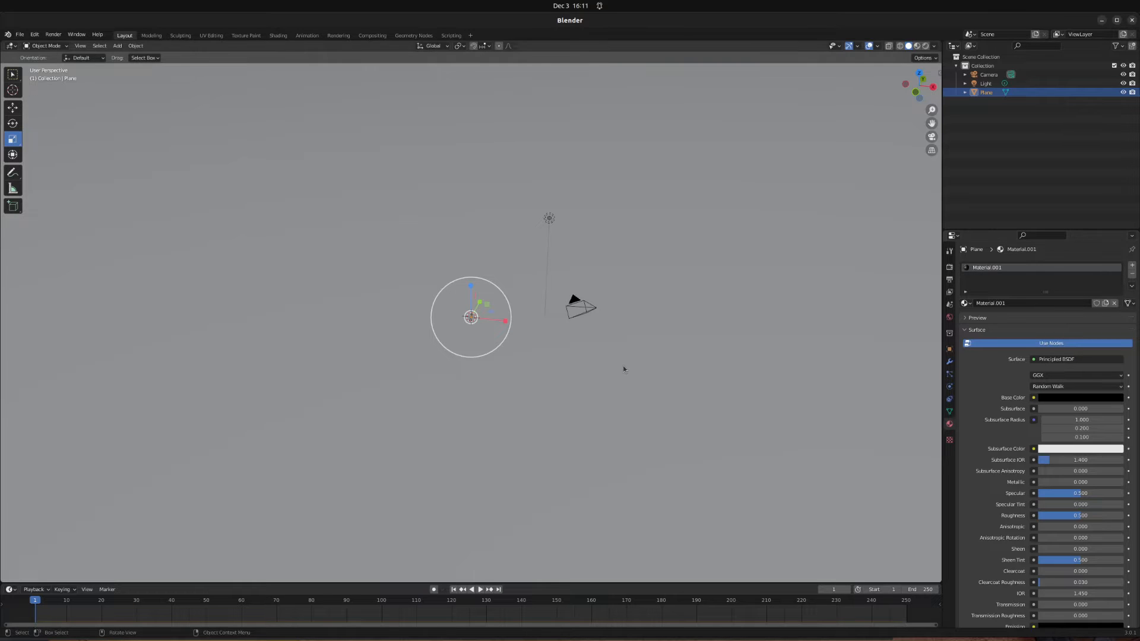
key(z)
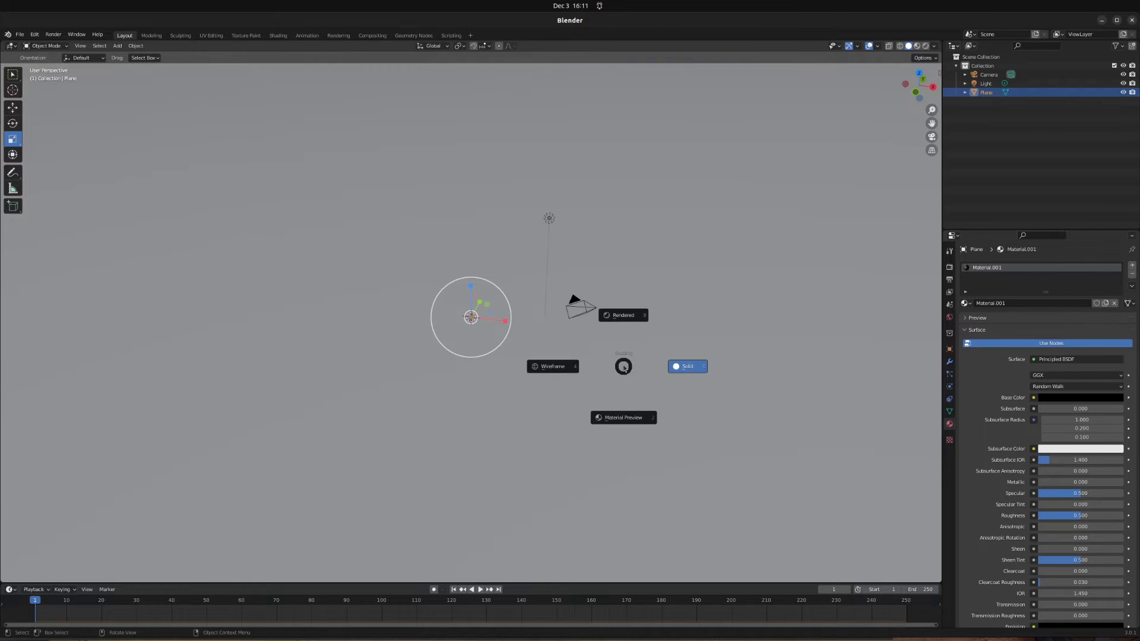
click(628, 414)
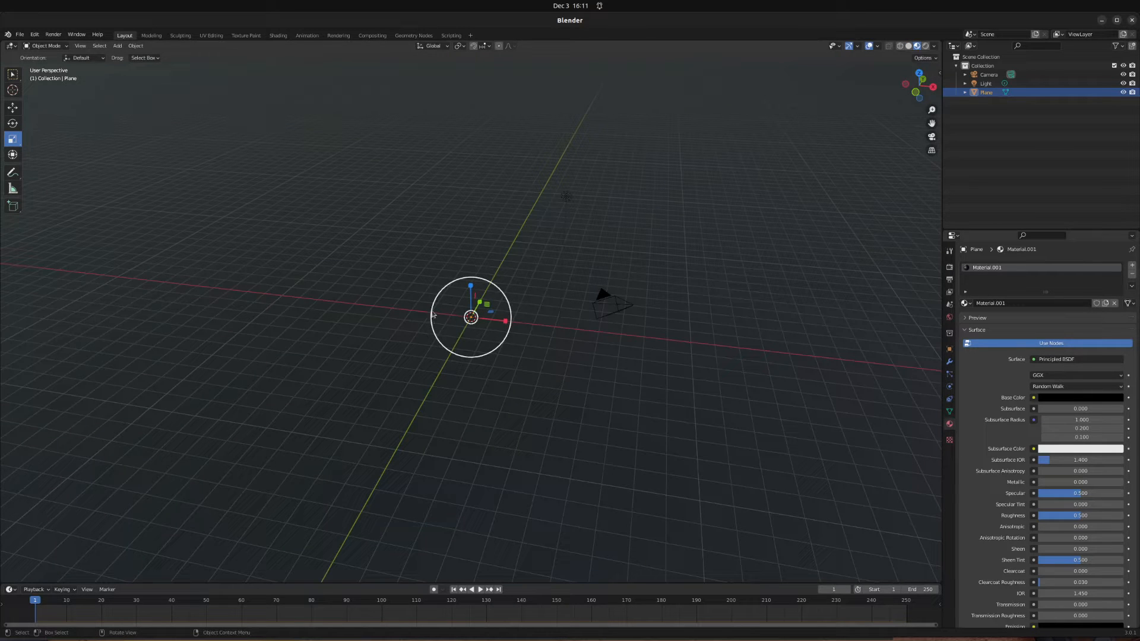
Step: Add a mesh cube at the scene origin and move it up along Z so it floats above the plane
click(117, 45)
mouse_move(144, 64)
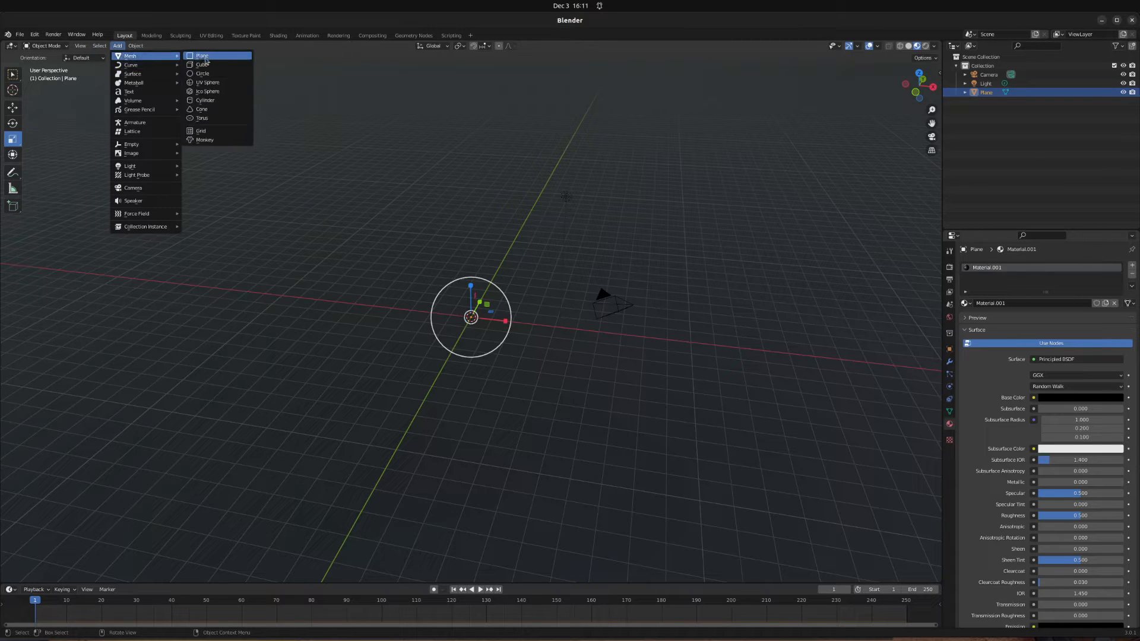
click(205, 65)
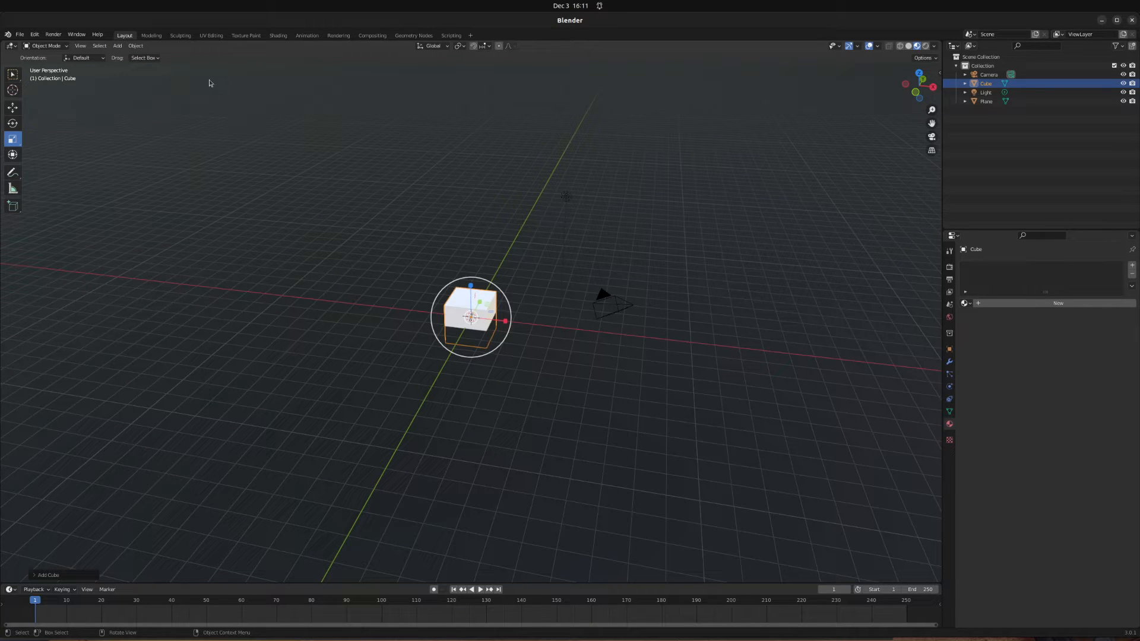
click(116, 47)
click(11, 107)
drag(470, 285, 470, 224)
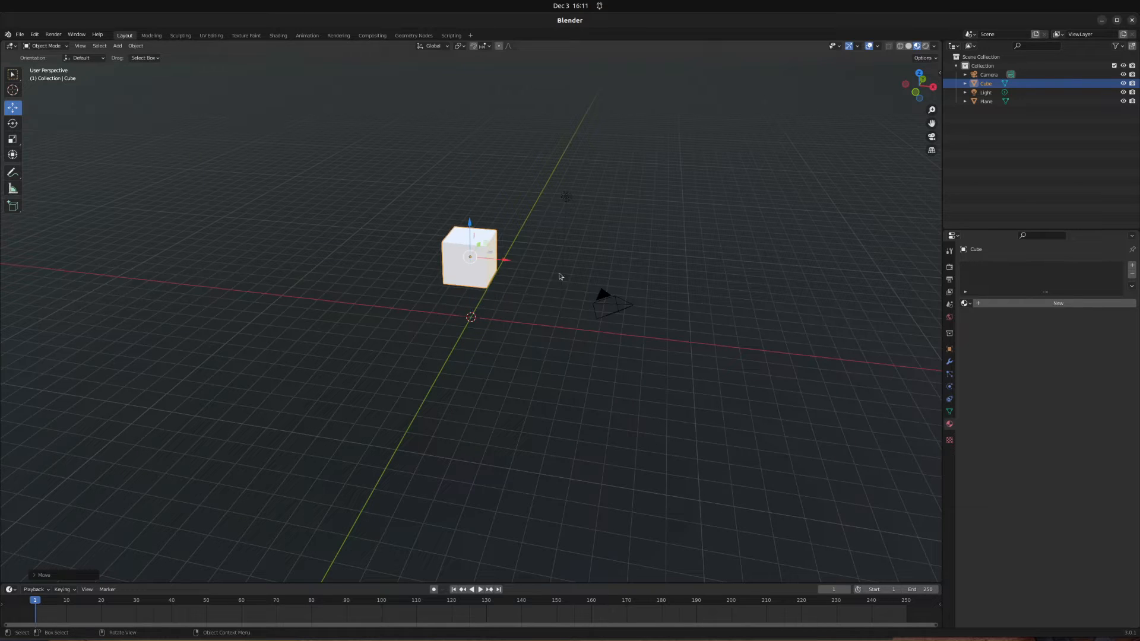
Step: Add active rigid body physics to the cube, with a mass of 10 kg and a Box collision shape
click(949, 398)
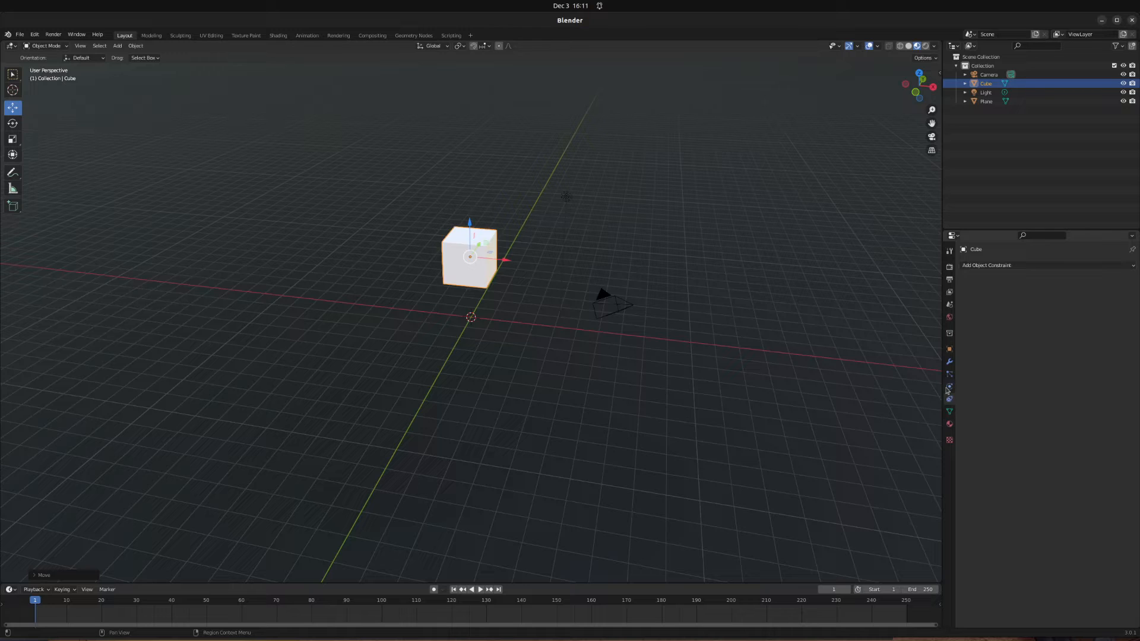
click(950, 388)
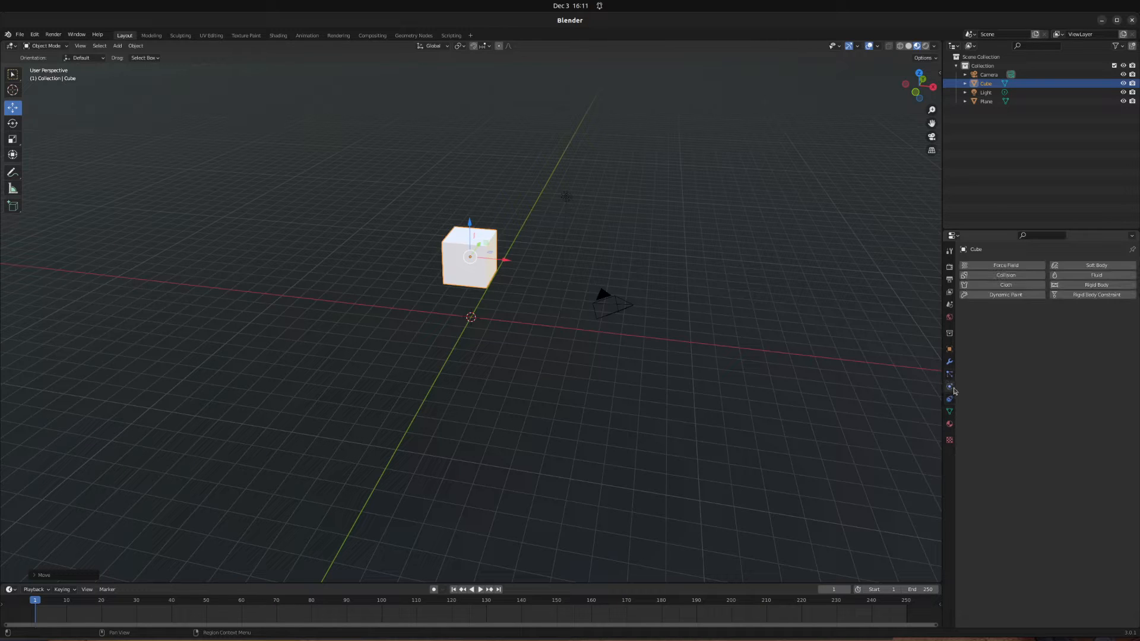
click(1094, 285)
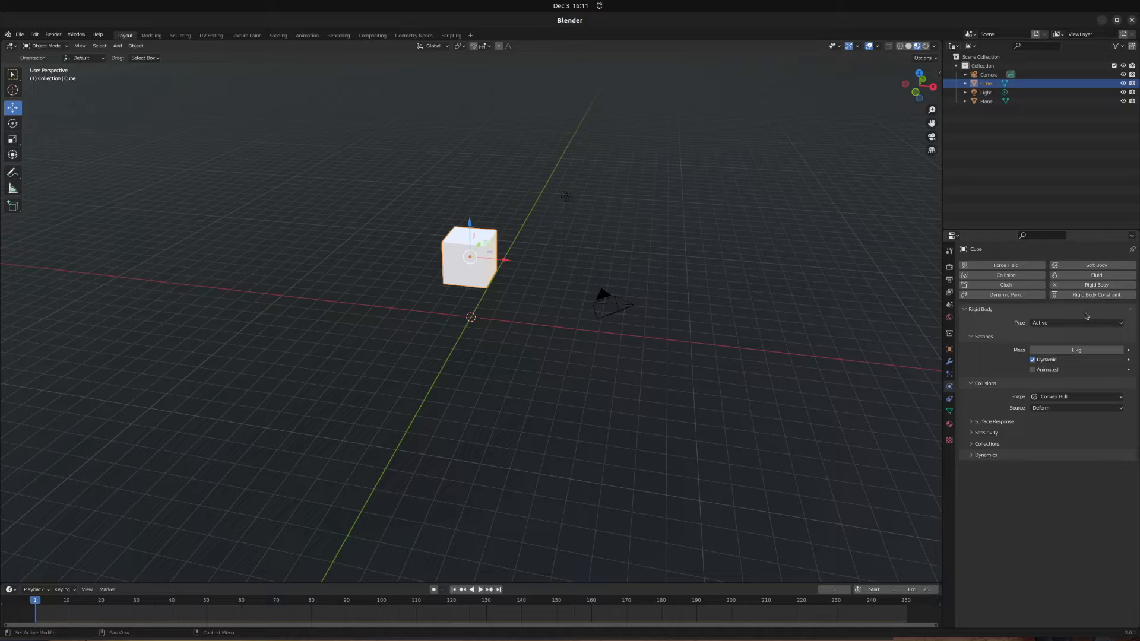
click(1068, 351)
text(10)
key(Return)
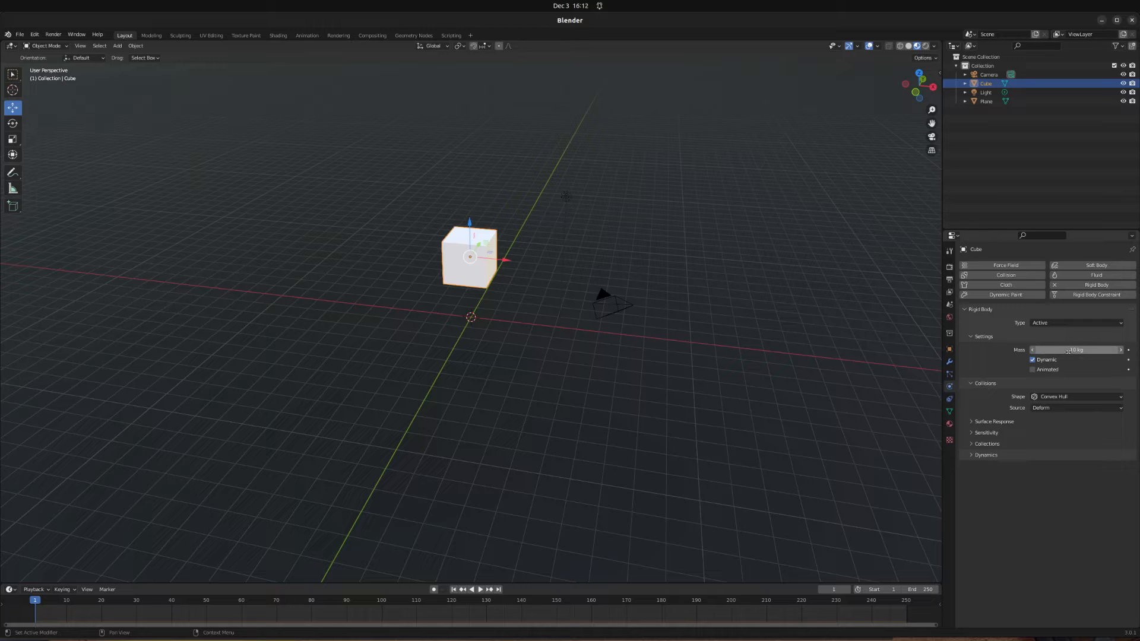
click(1046, 396)
click(1047, 407)
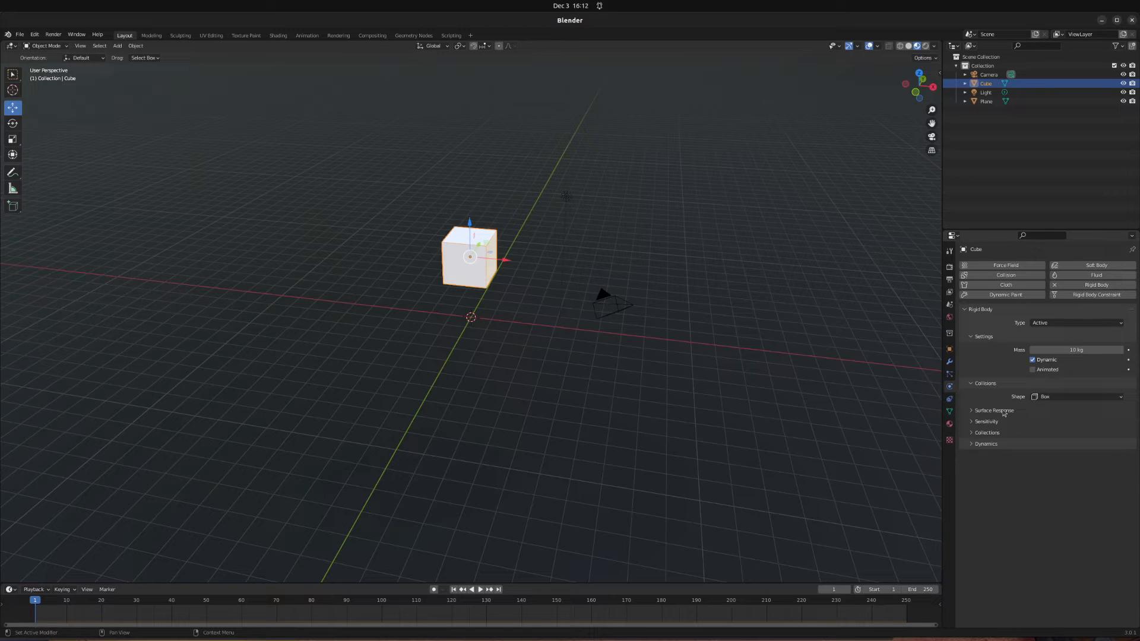
Step: Set the surface response bounciness to 1.000 for the cube and about 0.54 for the plane
click(977, 413)
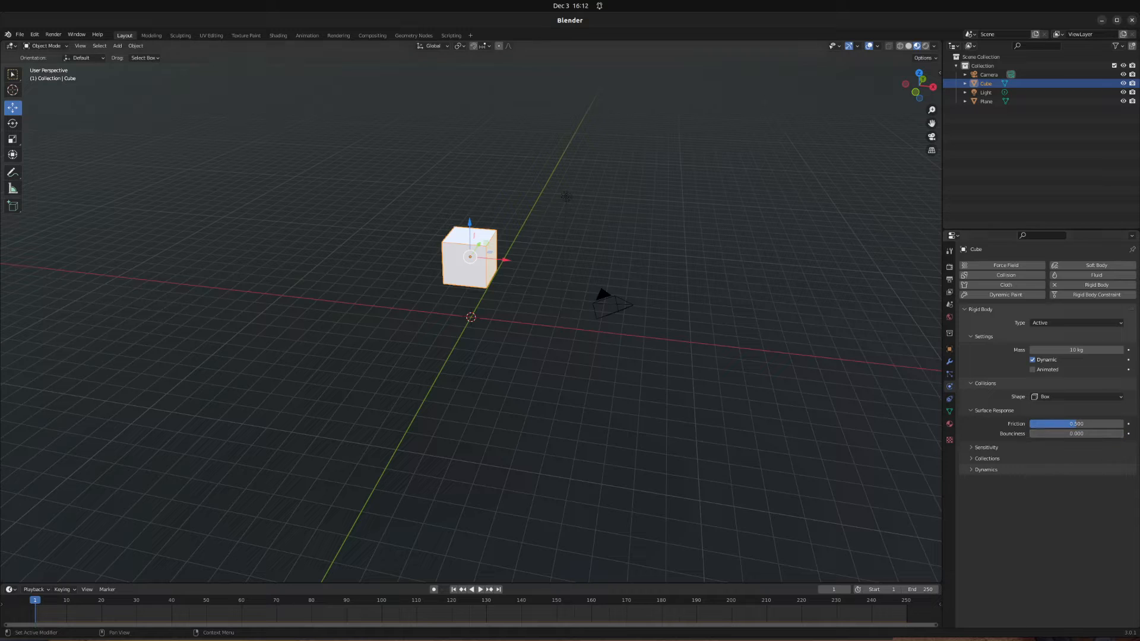
drag(1120, 439, 1139, 439)
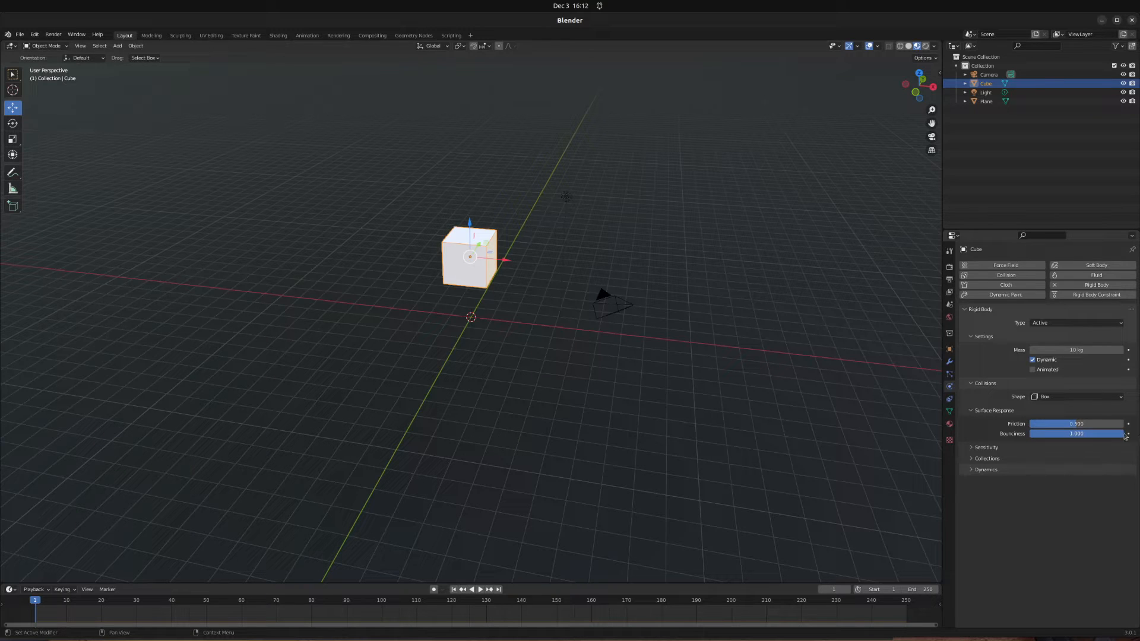
click(756, 418)
drag(1052, 431, 1103, 431)
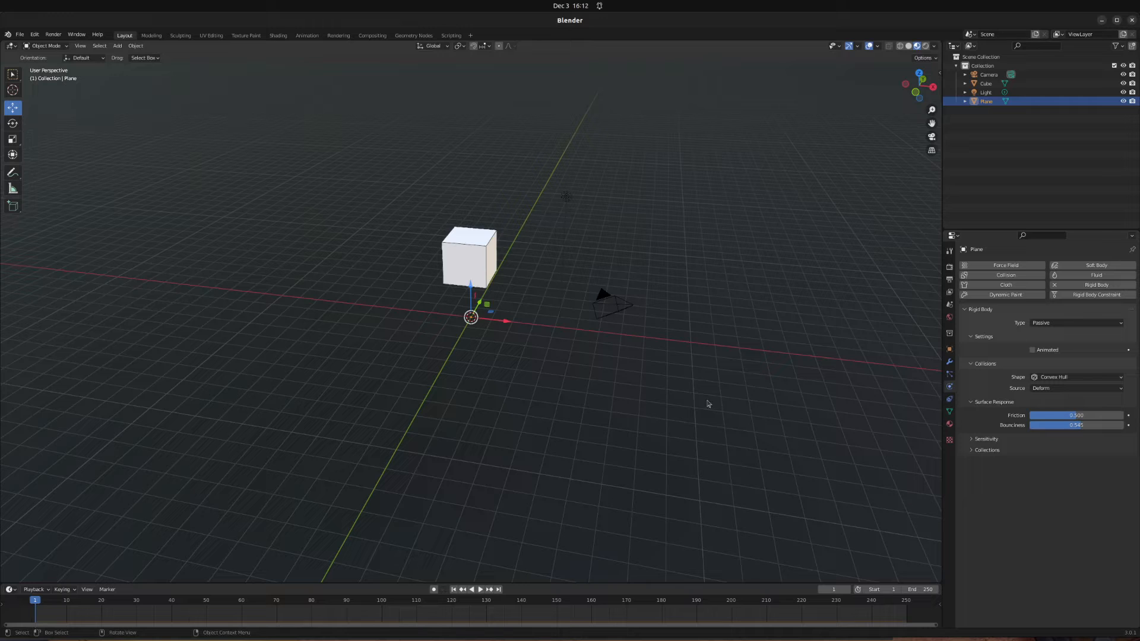
Step: Enable the rigid body Collision Margin sensitivity option for both the cube and the plane
click(468, 267)
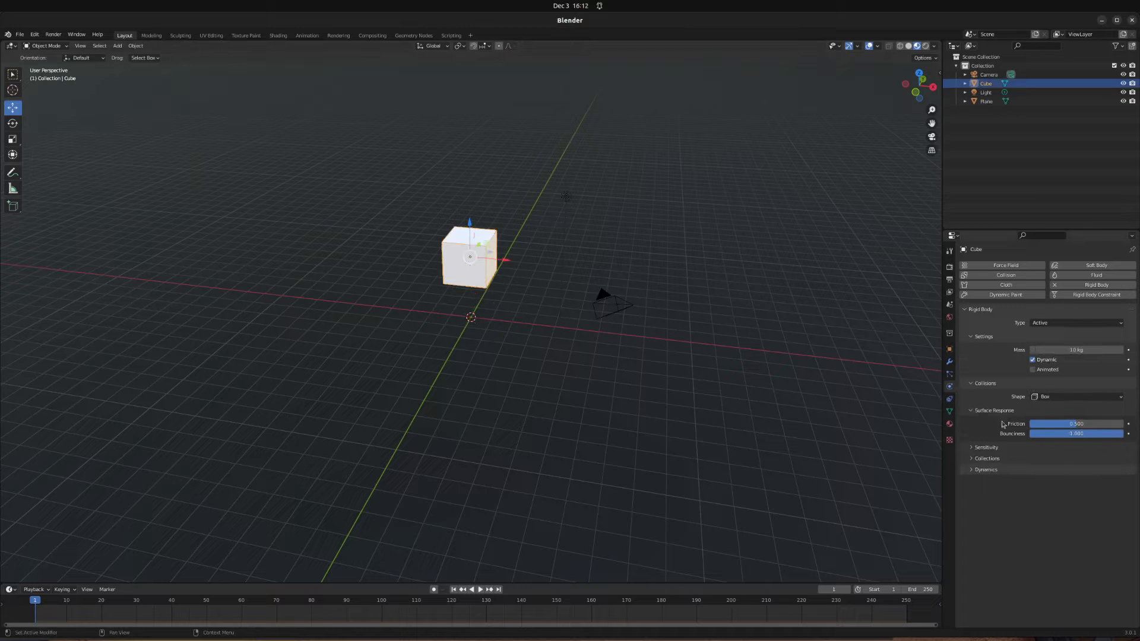
click(986, 448)
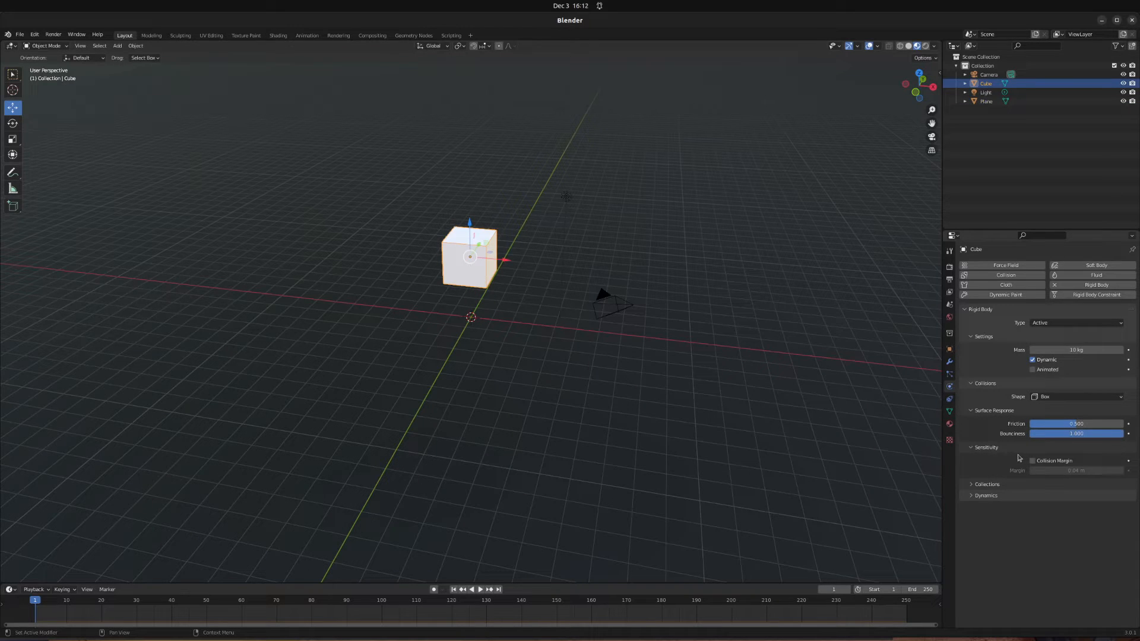
click(1032, 461)
click(472, 318)
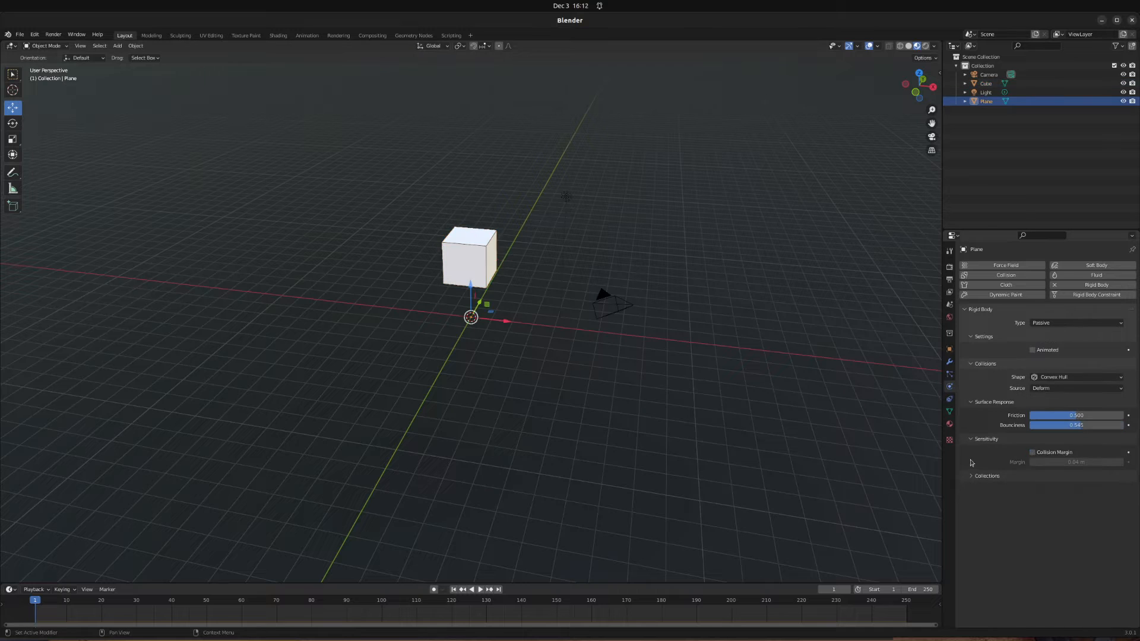
click(1033, 453)
click(983, 477)
click(983, 477)
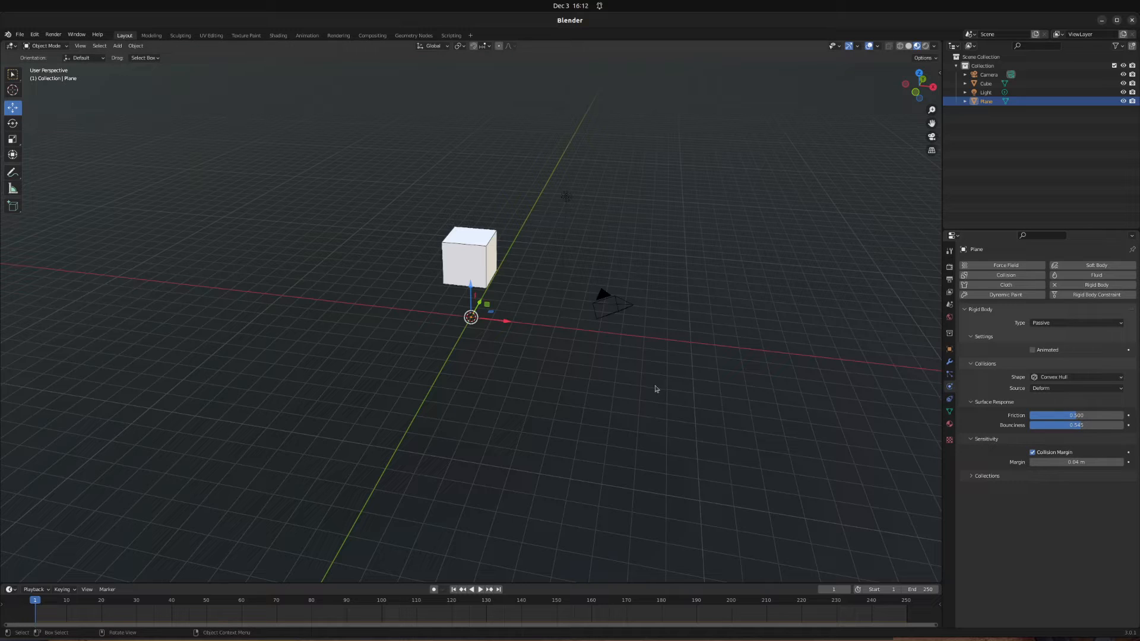
Step: Play the simulation briefly to check how the cube falls onto the plane, and pause it
click(473, 261)
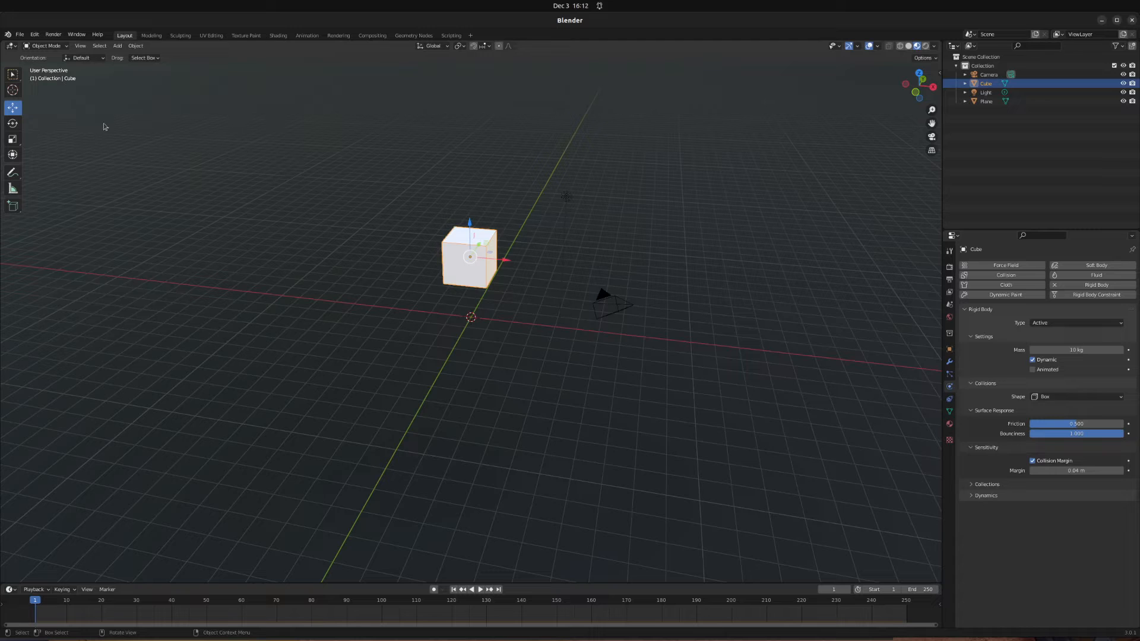
click(481, 589)
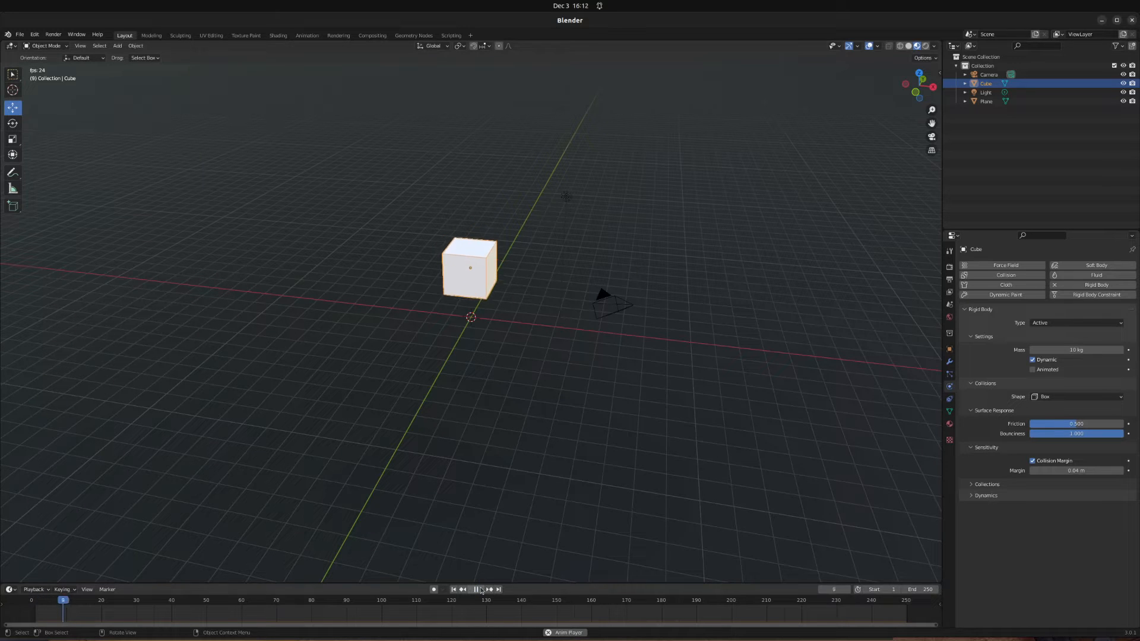
click(475, 589)
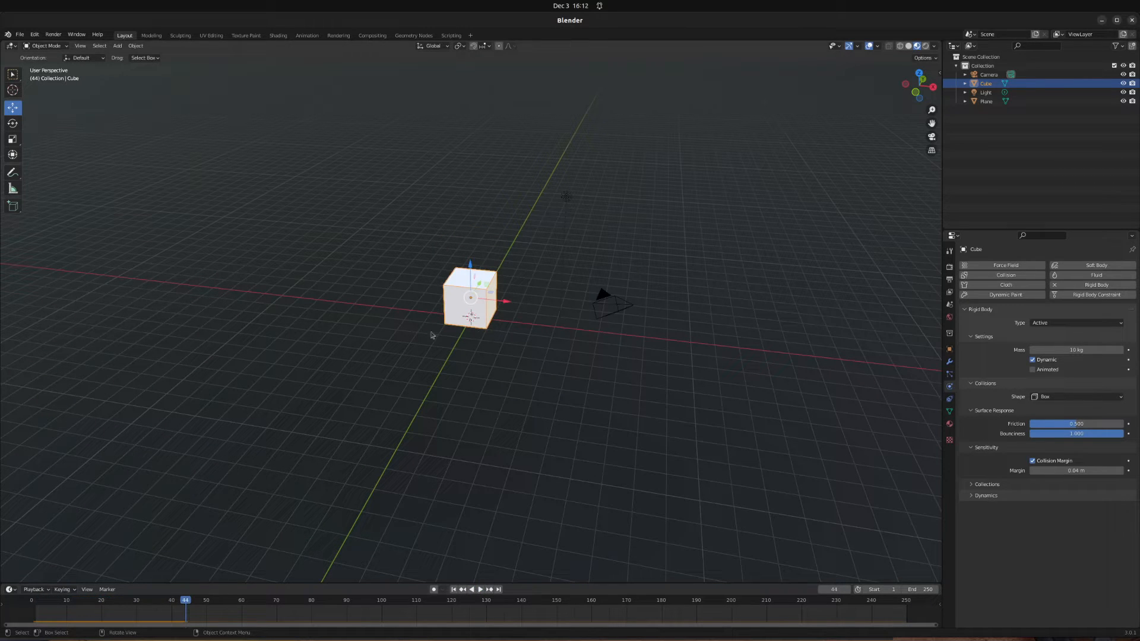
Step: Raise the cube much higher above the plane along Z and rewind the timeline to frame 0
drag(469, 262, 478, 494)
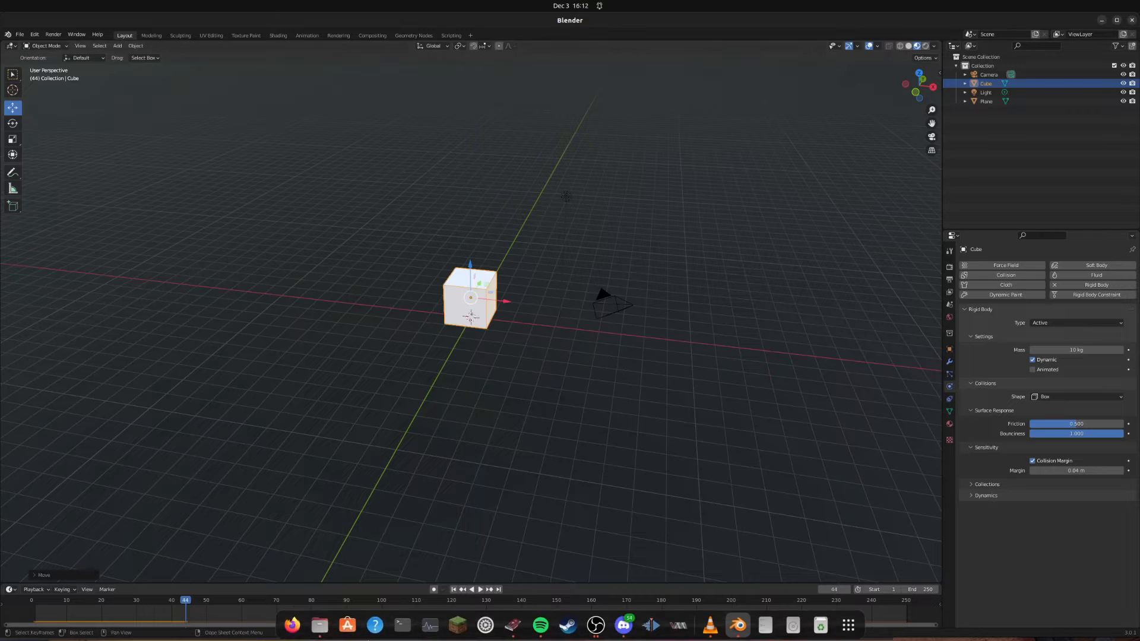
drag(181, 606, 737, 601)
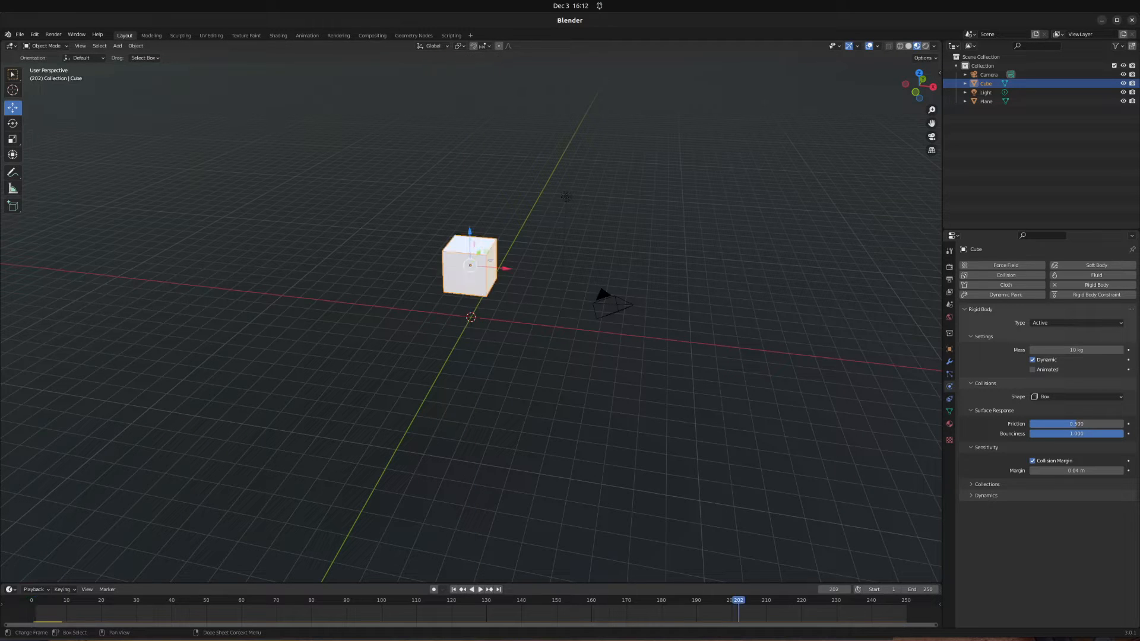
drag(739, 606, 31, 603)
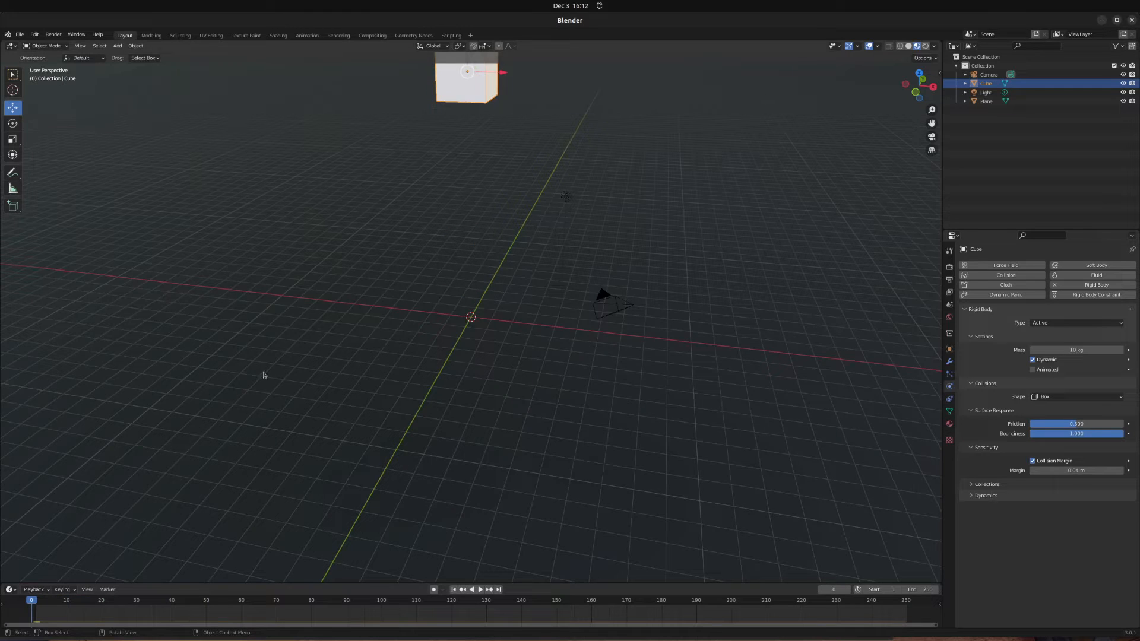
scroll(459, 248, down, 4)
drag(468, 176, 468, 159)
Step: Replay the simulation from the greater height, watching the cube bounce from another viewing angle, and stop playback
click(478, 589)
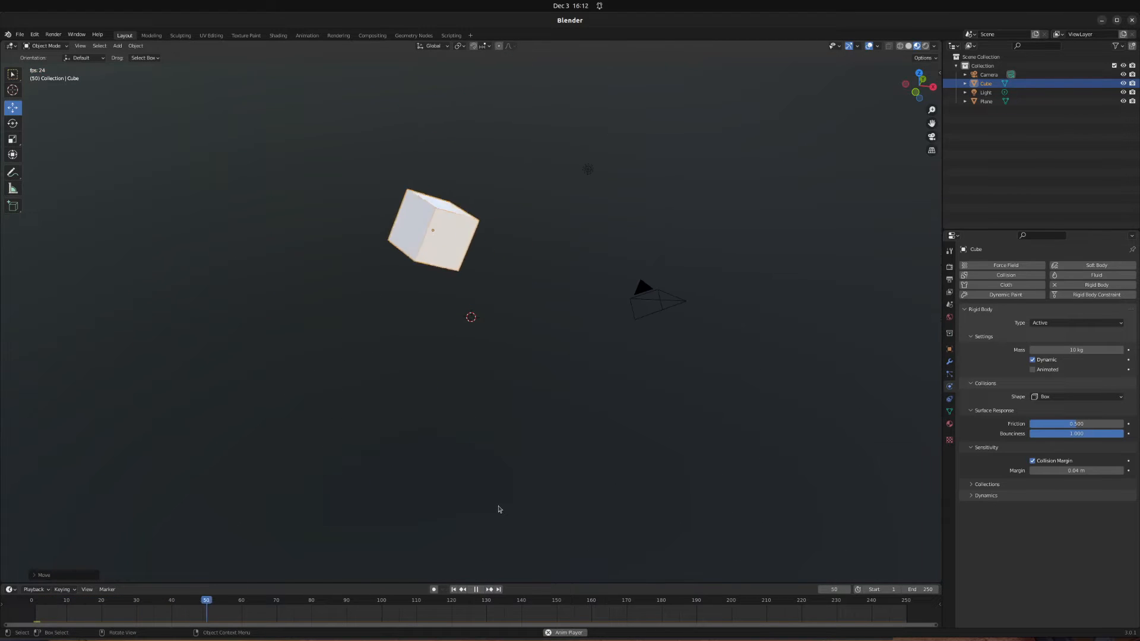
middle_drag(499, 508, 364, 438)
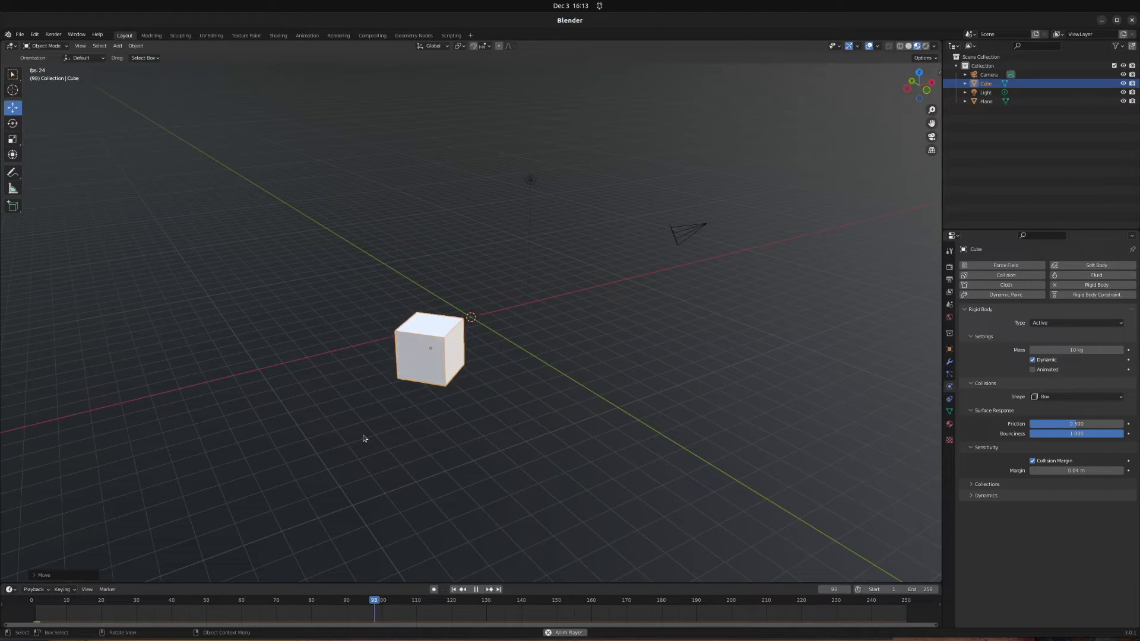
click(476, 588)
Step: Undo the last four changes to the cube and timeline
key(ctrl+z)
key(ctrl+z)
key(ctrl+z)
key(ctrl+z)
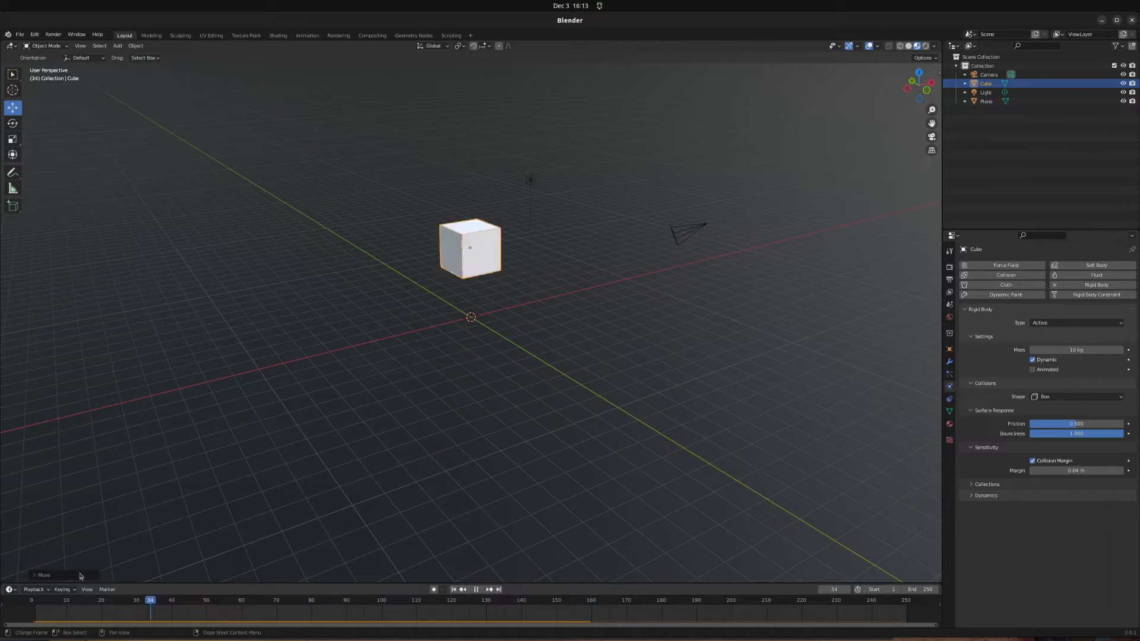
middle_drag(579, 264, 478, 231)
click(467, 283)
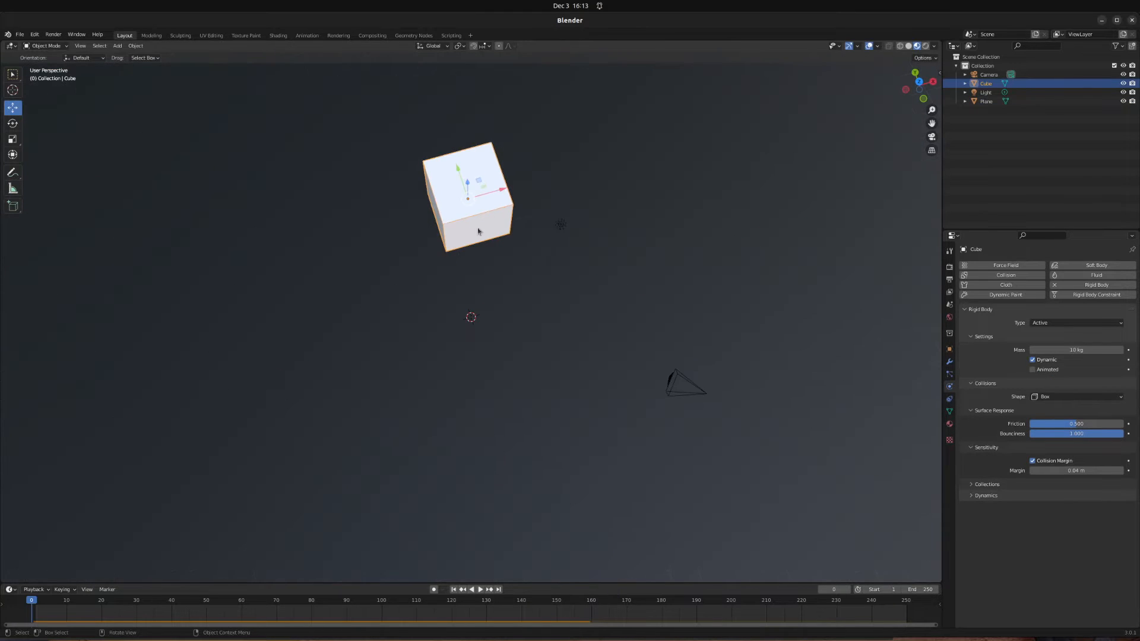
right_click(481, 280)
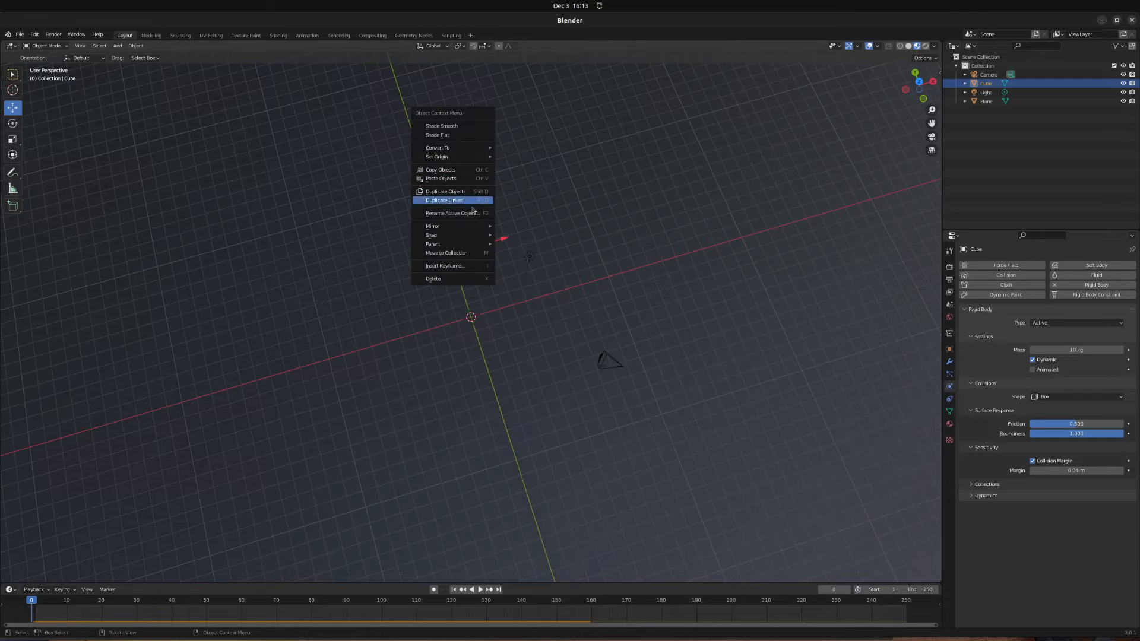
mouse_move(473, 248)
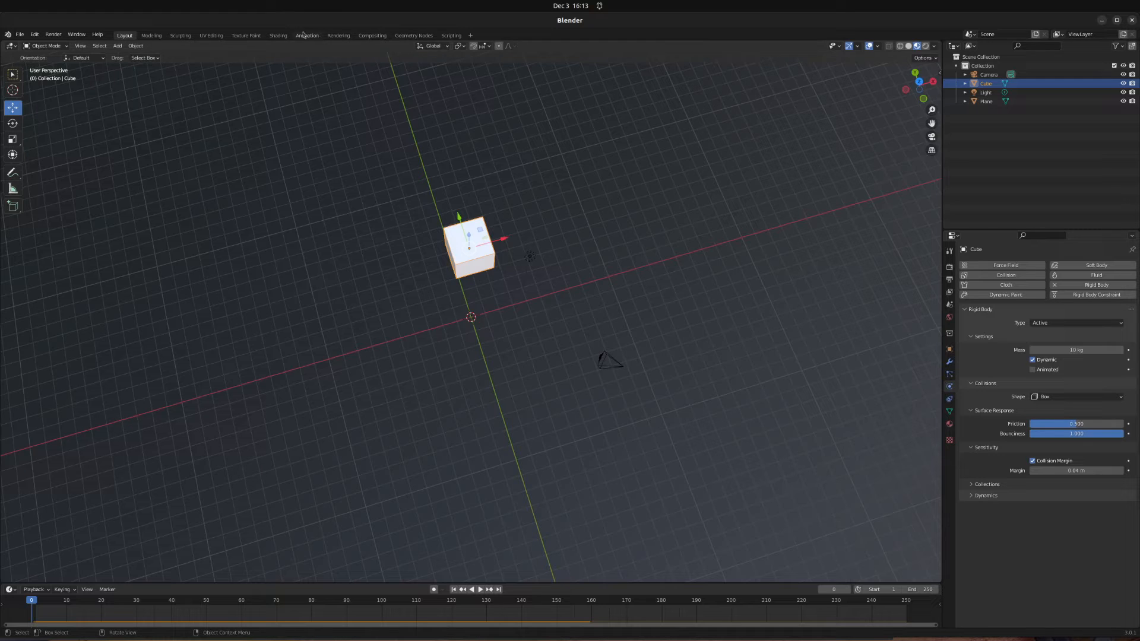
Step: Switch to the UV Editing workspace with the cube in edit mode and deselect all its geometry
click(212, 36)
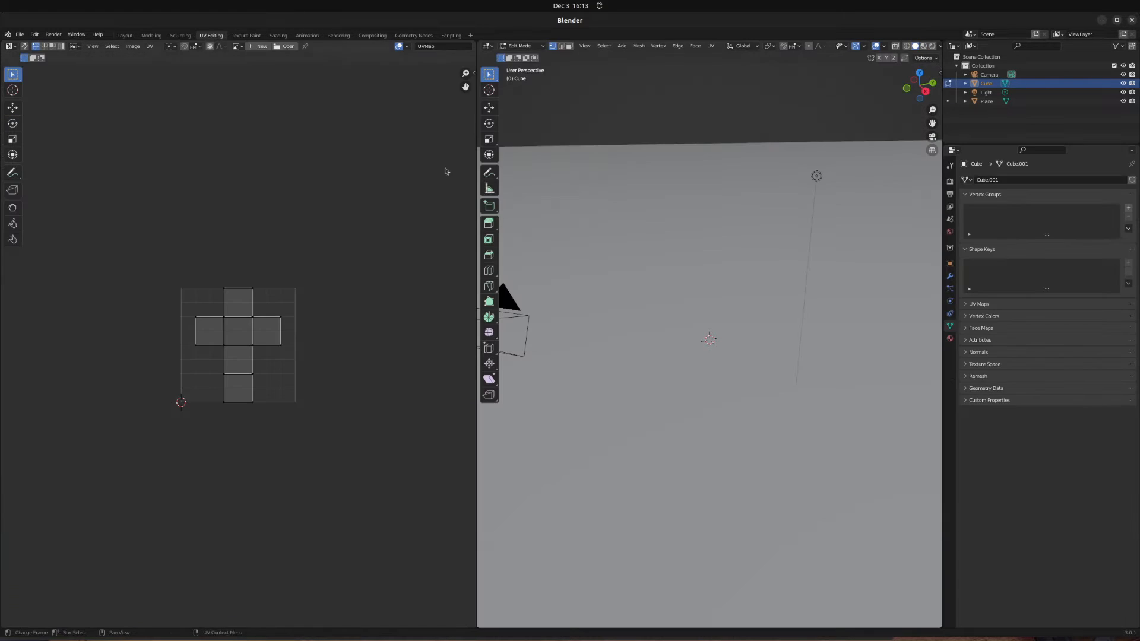
scroll(758, 260, down, 5)
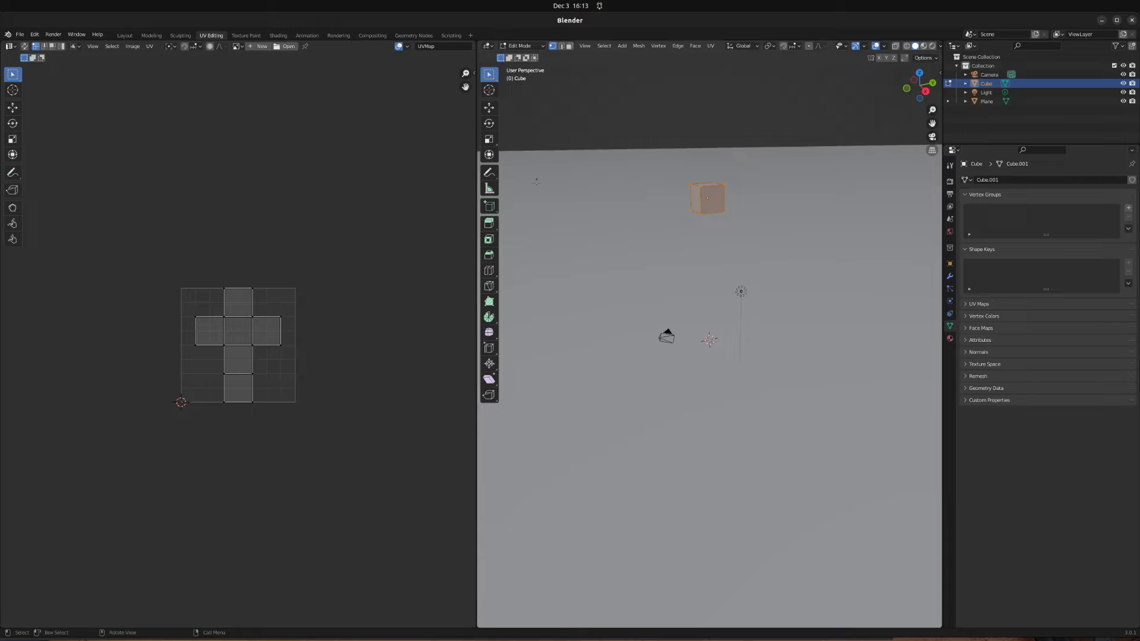
key(alt+a)
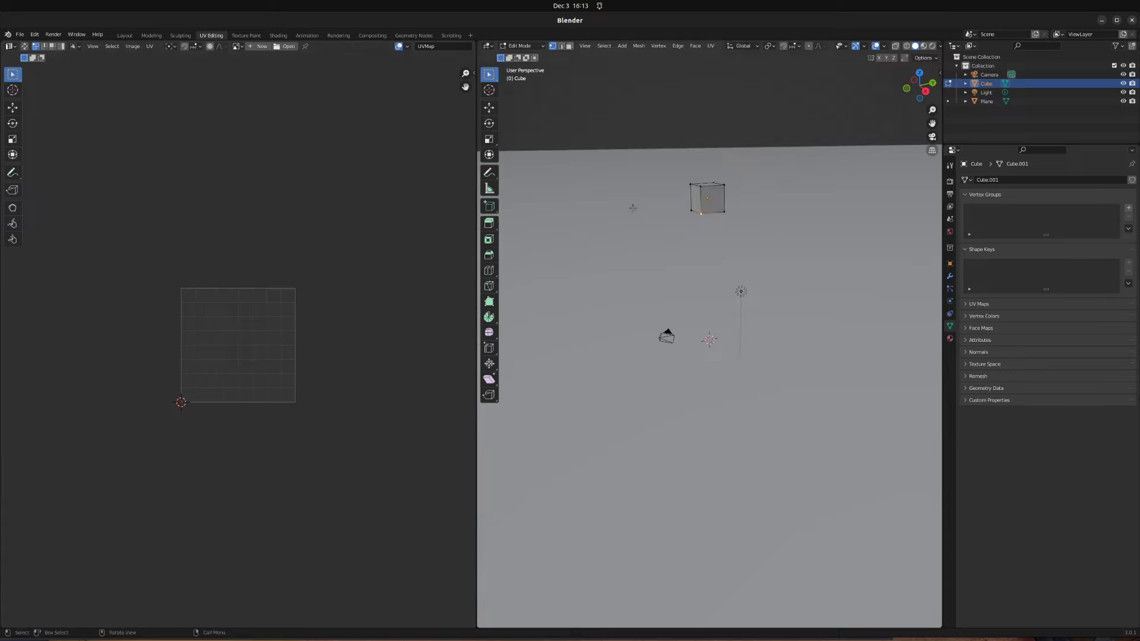
Step: Load the image logo_i_think.jpg from the Pictures folder into the UV editor
click(288, 46)
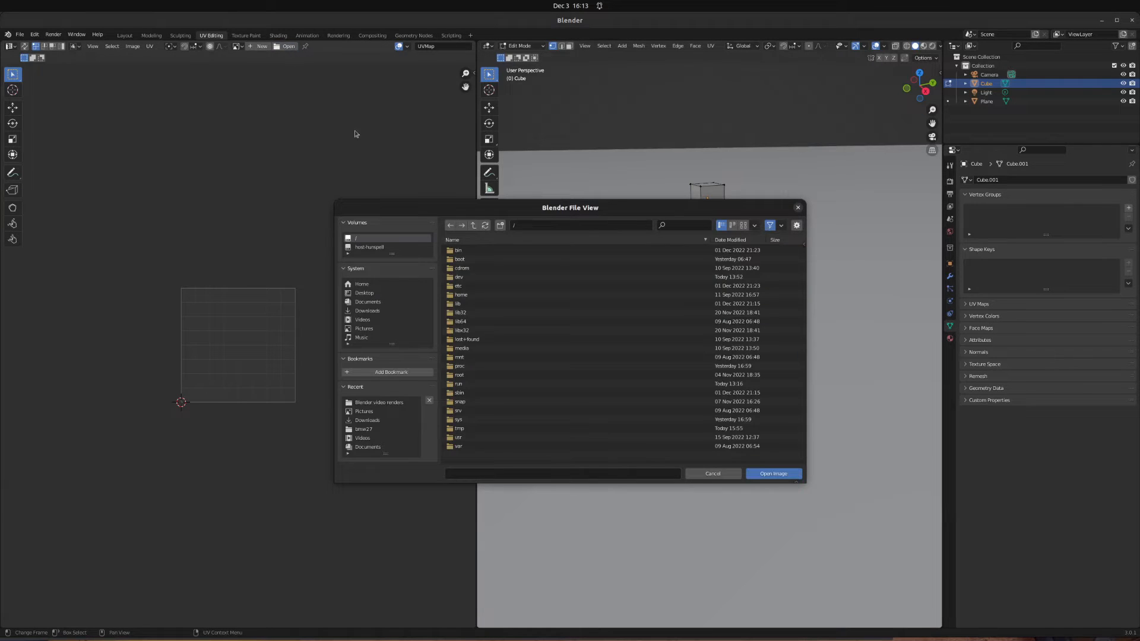
click(364, 329)
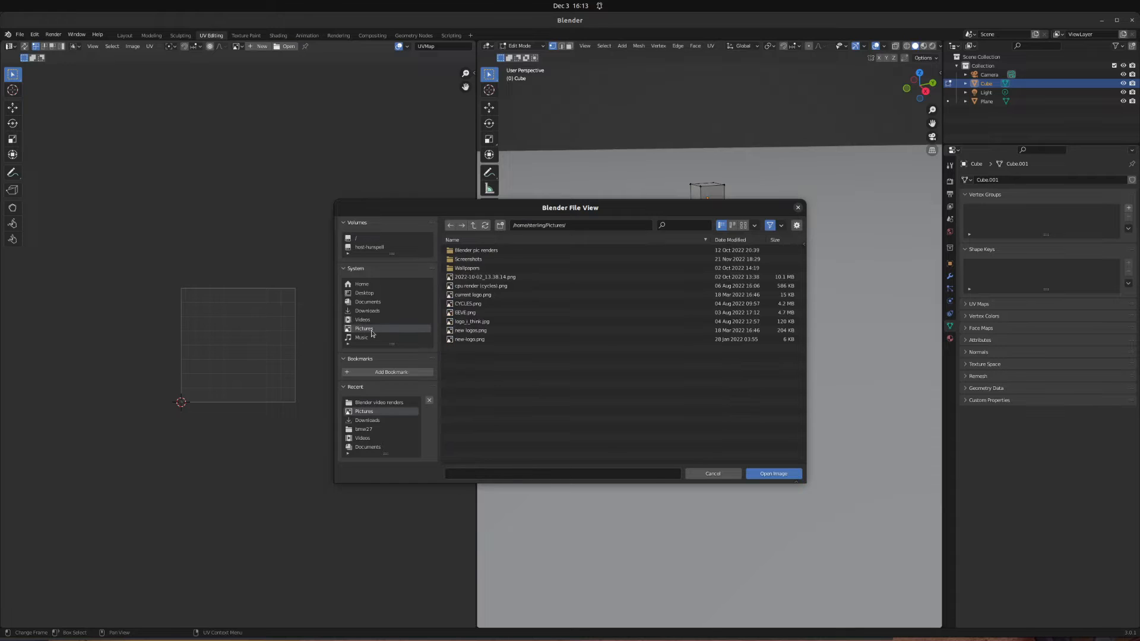
click(505, 330)
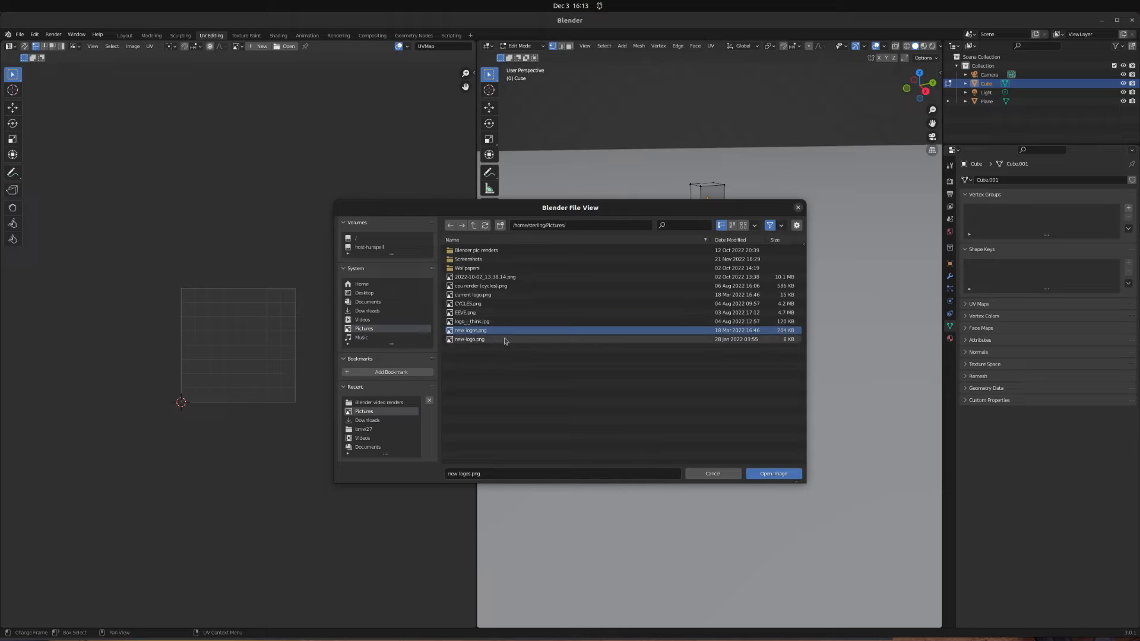
click(510, 323)
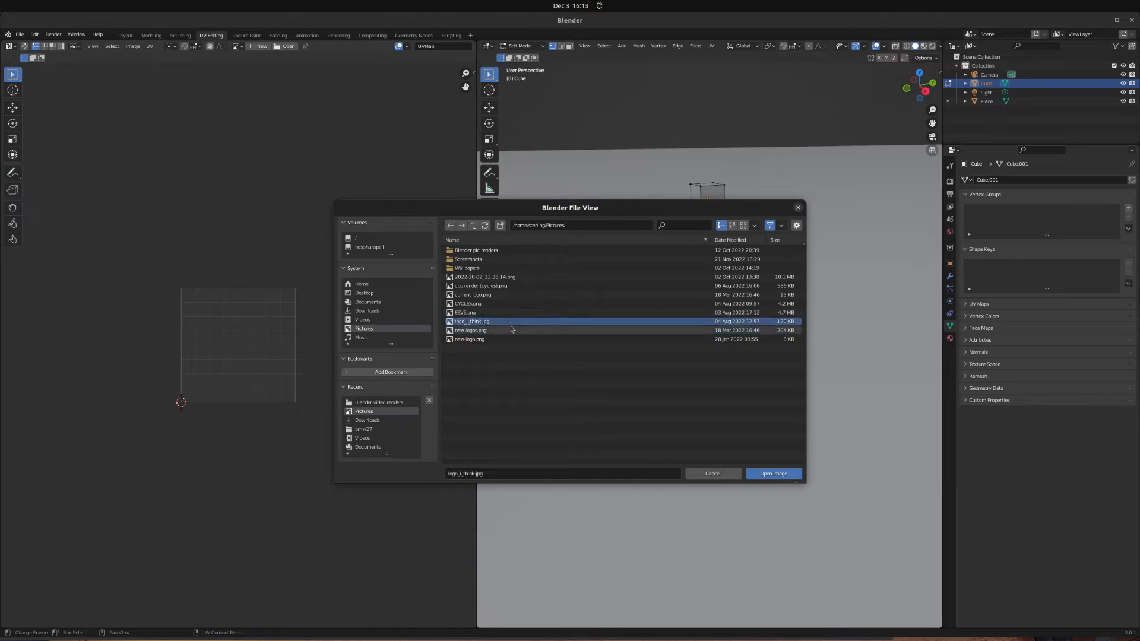
click(767, 478)
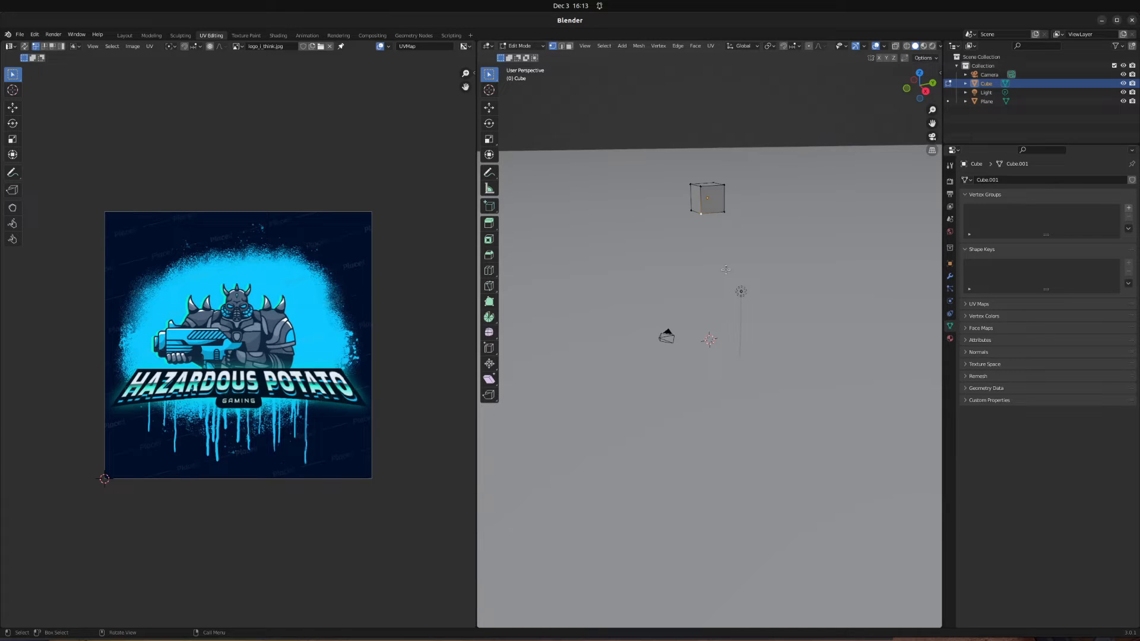
Step: Select the four corner vertices of one side face of the cube and set the viewport shading to Material Preview
middle_drag(729, 258, 723, 246)
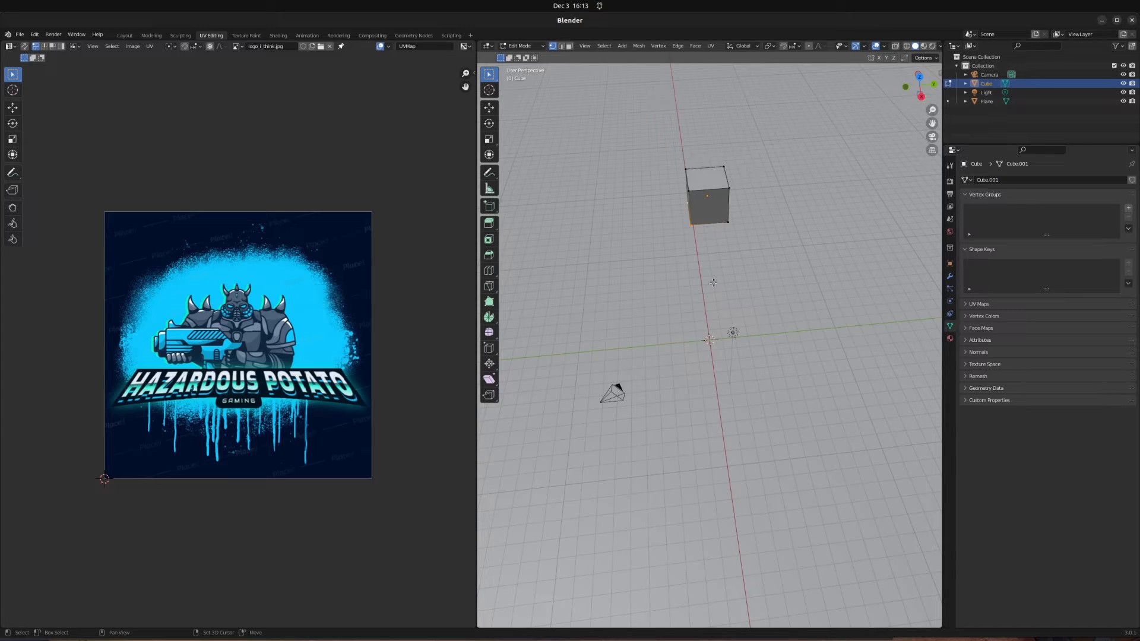
shift+click(689, 209)
shift+click(692, 223)
shift+click(690, 191)
shift+click(729, 187)
shift+click(728, 221)
key(z)
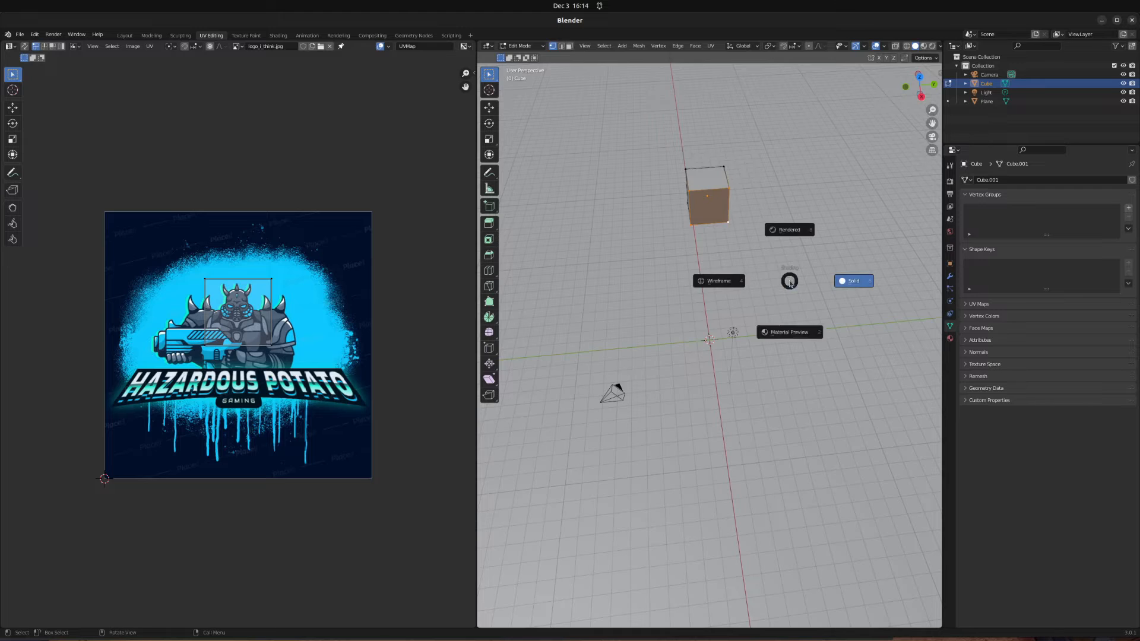
click(790, 332)
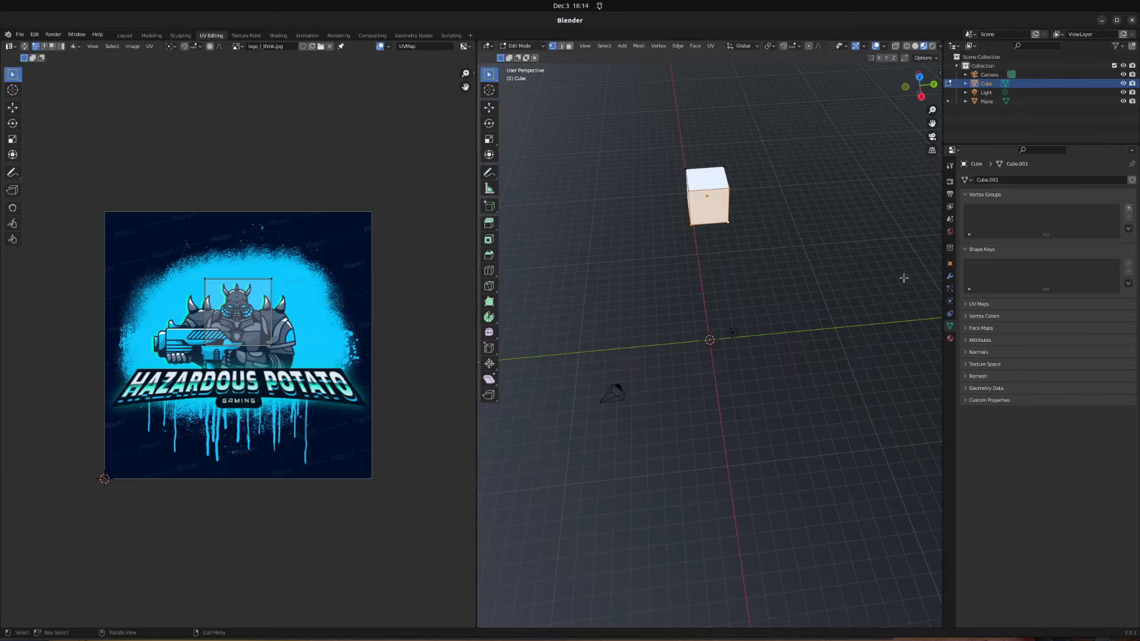
Step: Add a material slot to the cube and create a new material in it
click(950, 301)
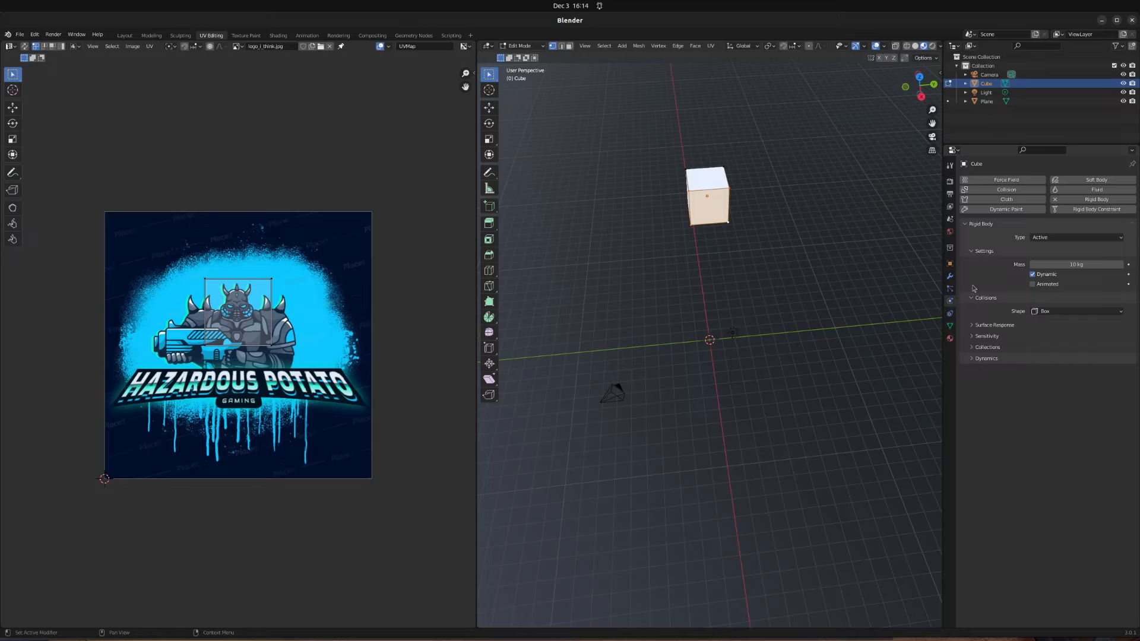
click(950, 337)
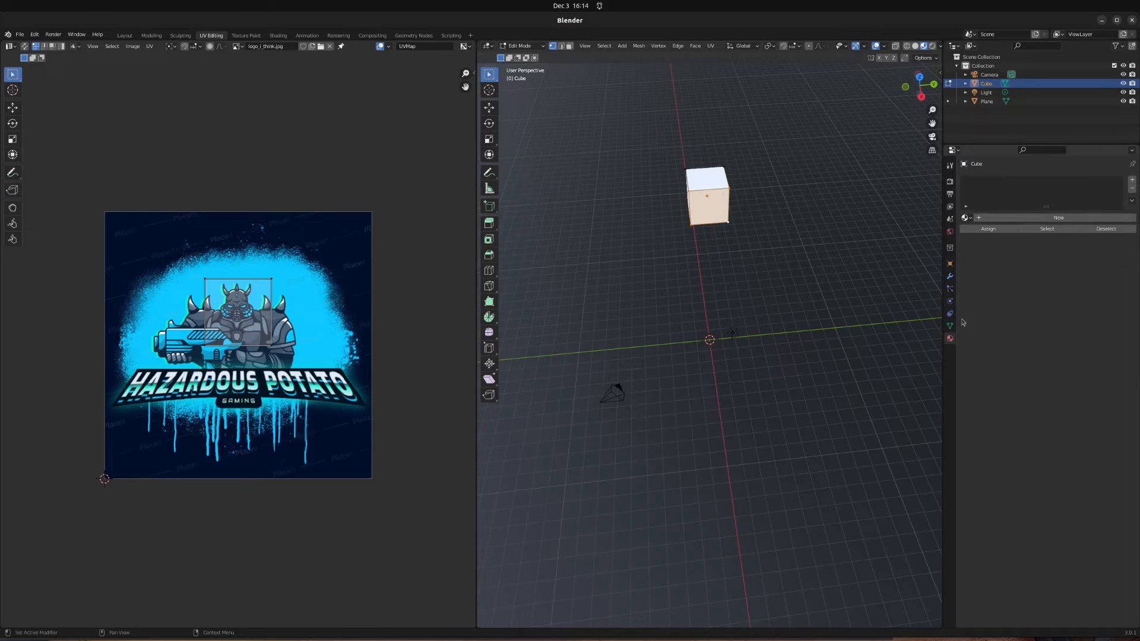
click(1132, 180)
click(1059, 217)
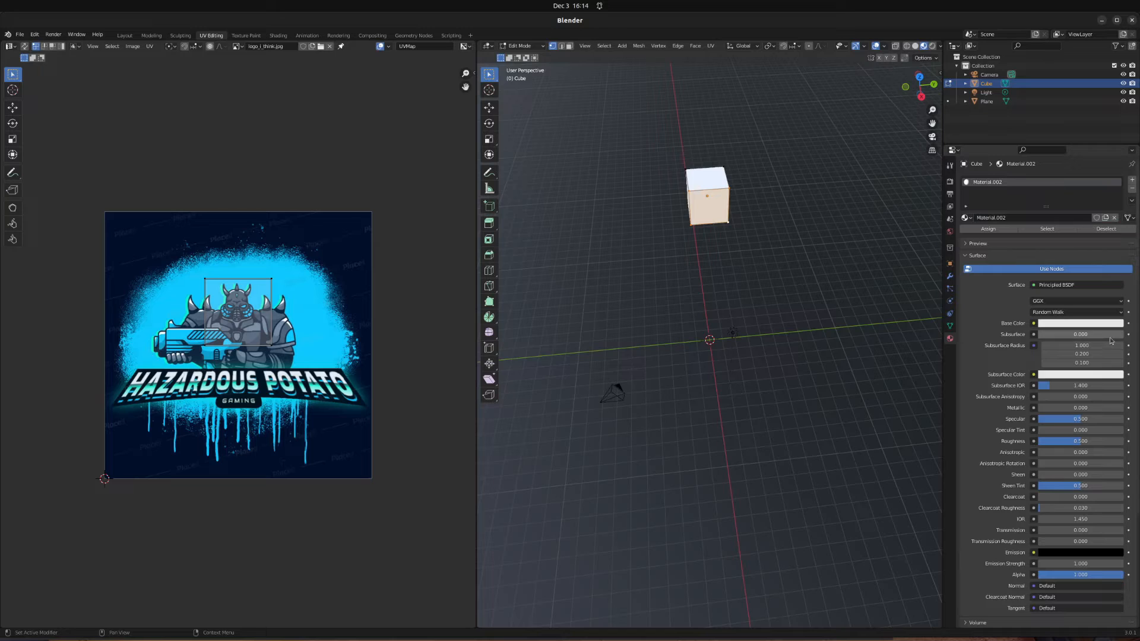
Step: Set the material's Base Color to an Image Texture using logo_i_think.jpg from the Pictures folder
click(1034, 324)
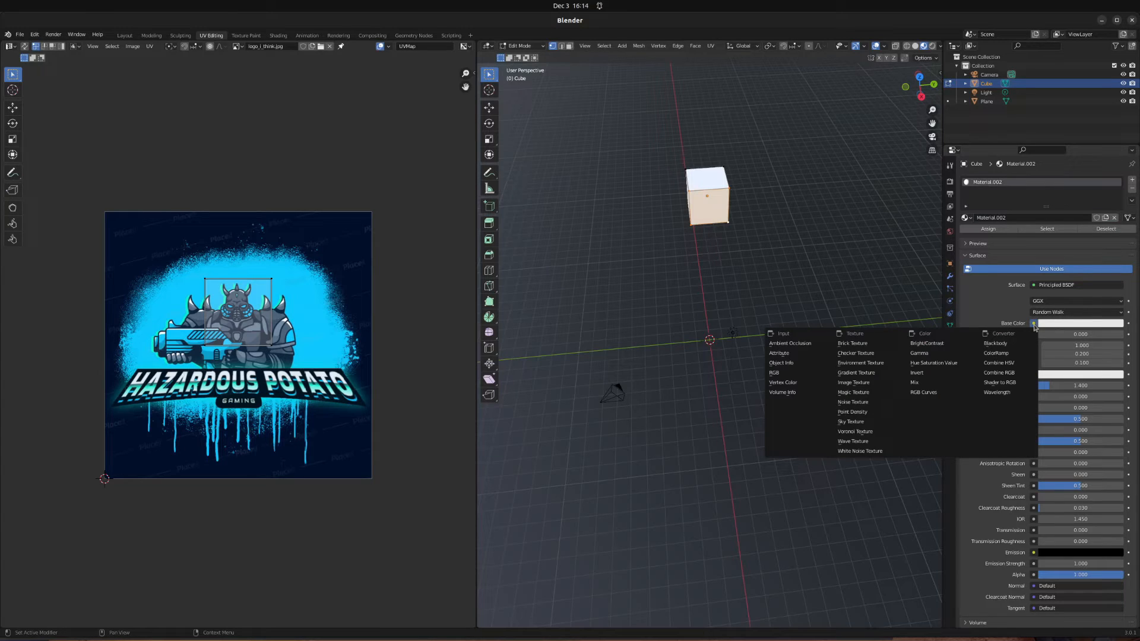
click(875, 384)
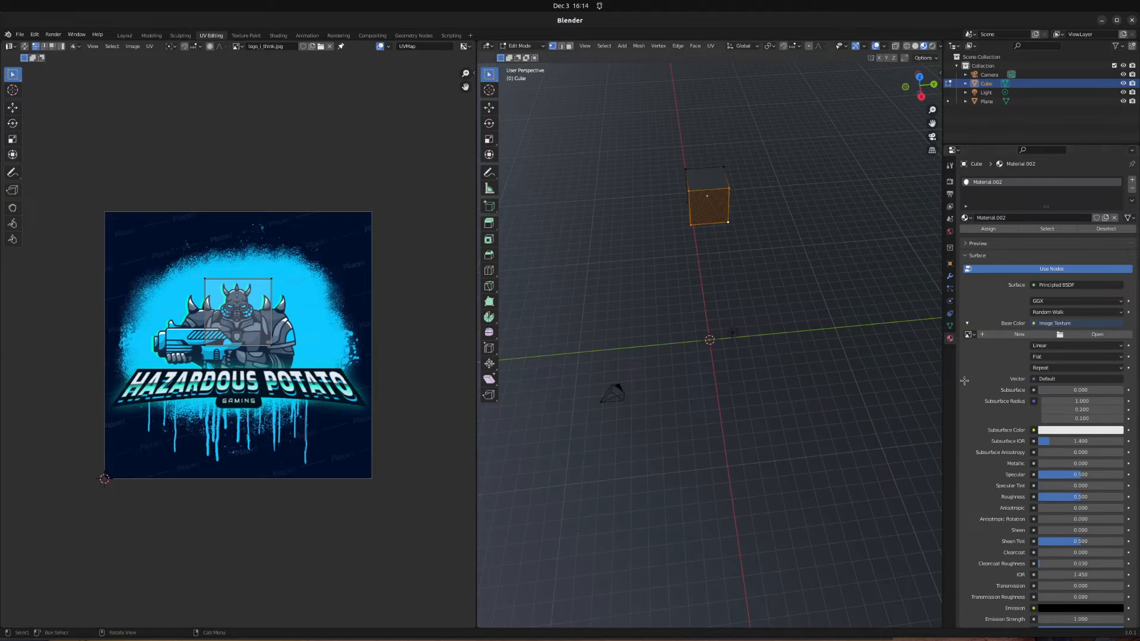
click(1097, 335)
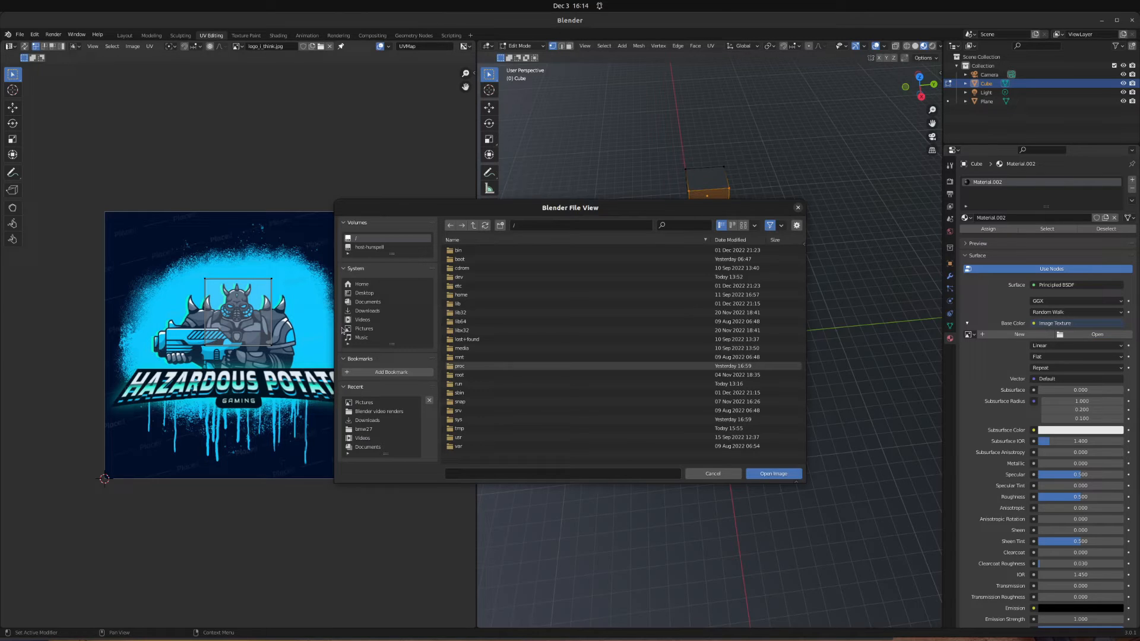
click(380, 327)
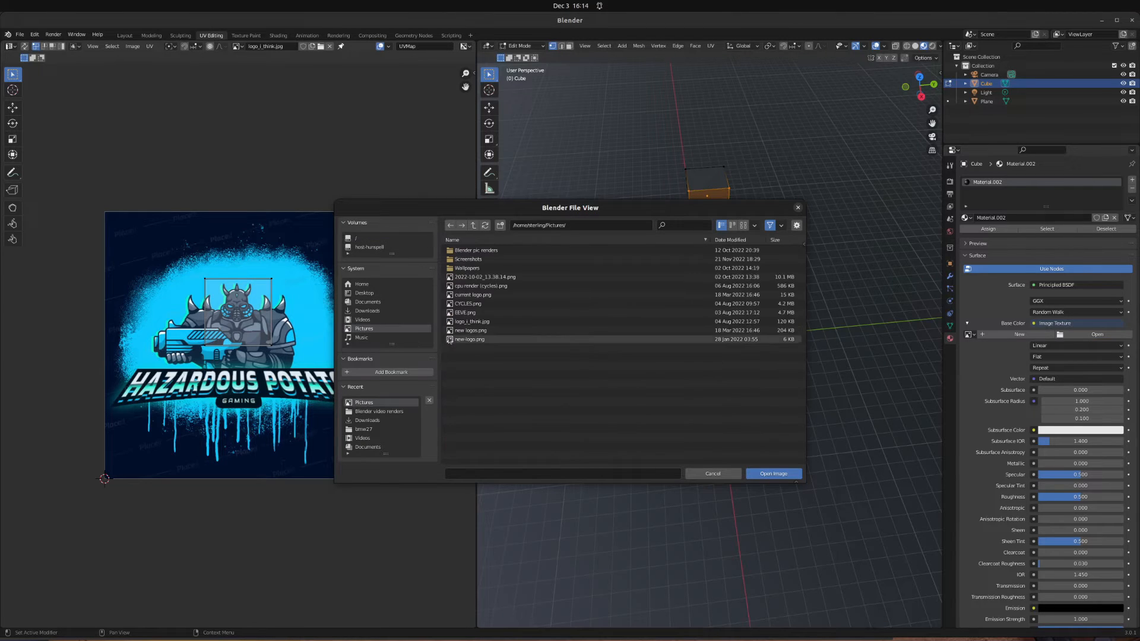
click(490, 322)
click(773, 474)
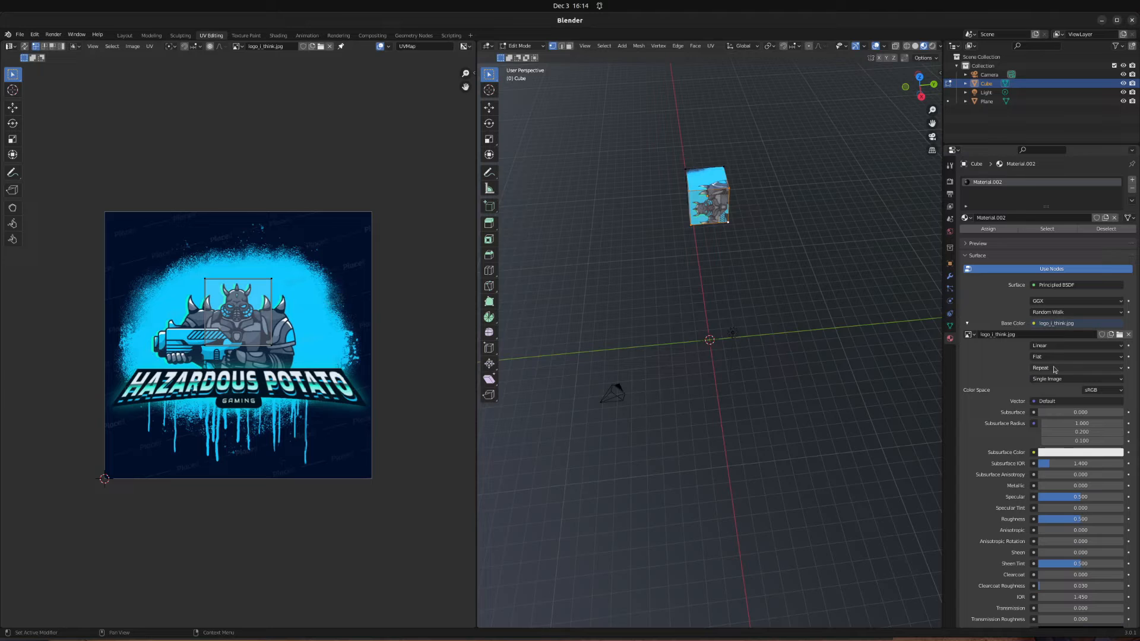
Step: Unwrap the selected side face of the cube so it covers the whole logo image
middle_drag(819, 243, 547, 196)
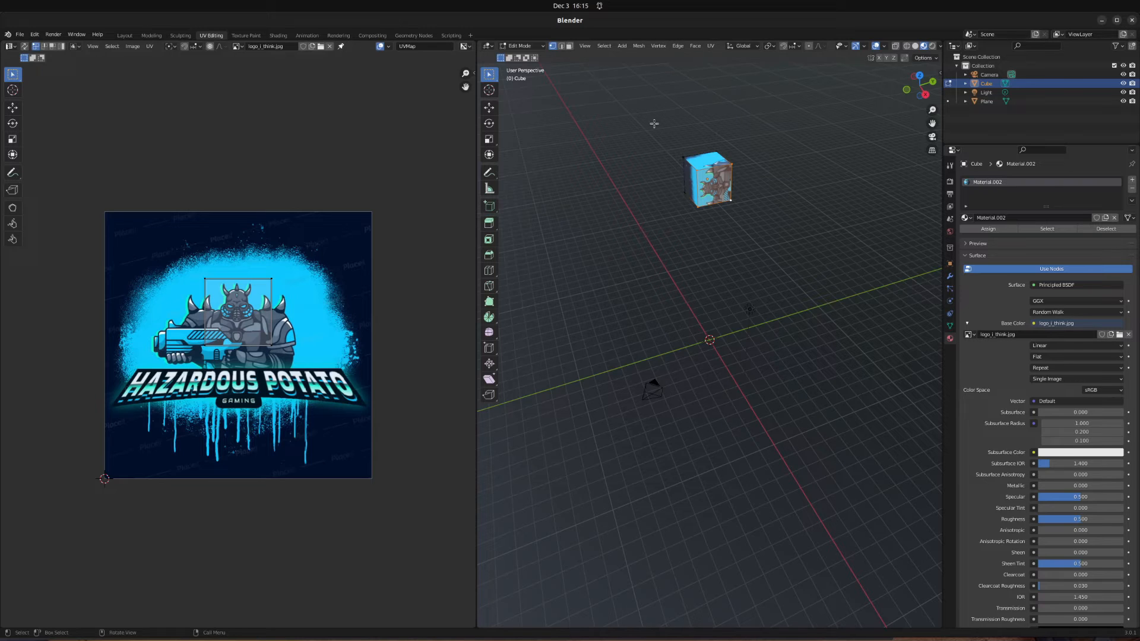
right_click(722, 195)
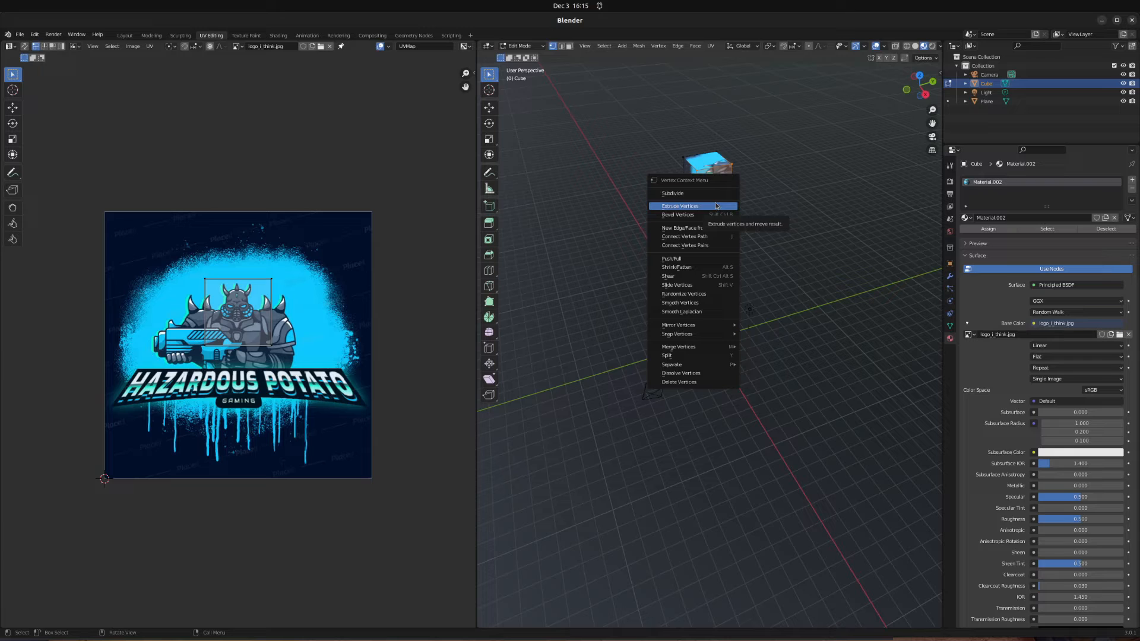
click(710, 46)
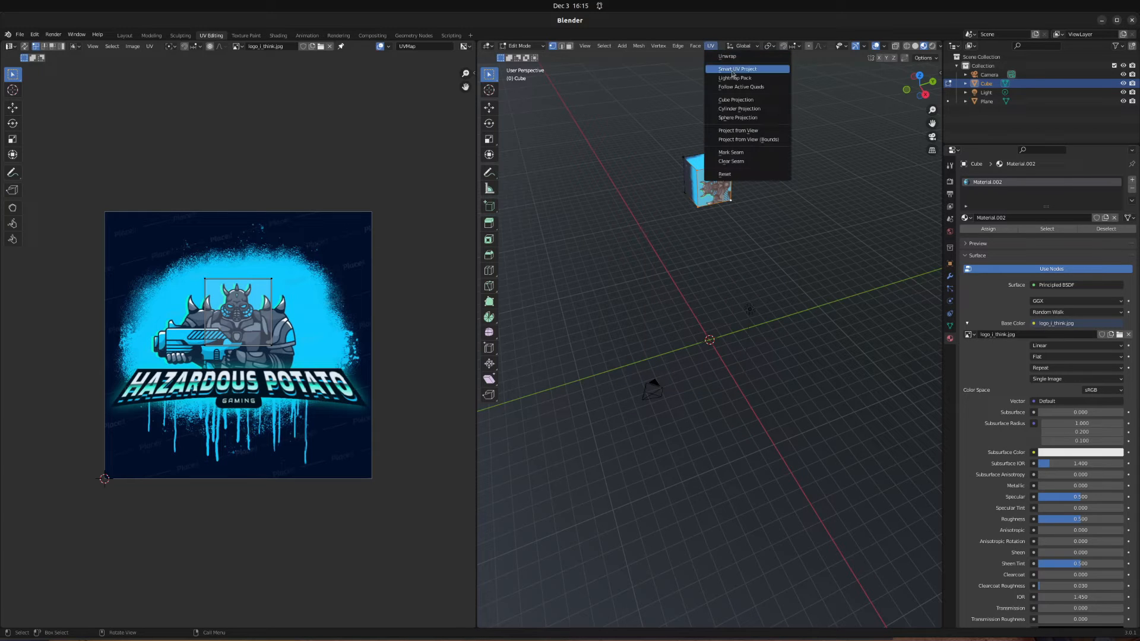
click(741, 57)
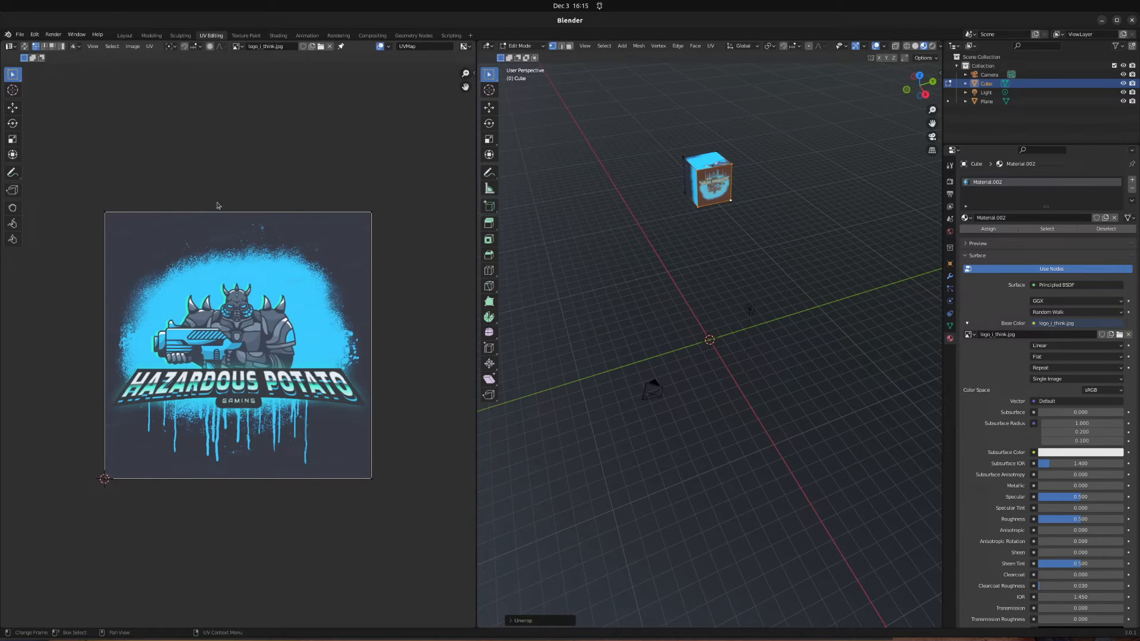
Step: Select the four corner vertices of the adjacent side face and unwrap it onto the full logo image
right_click(719, 187)
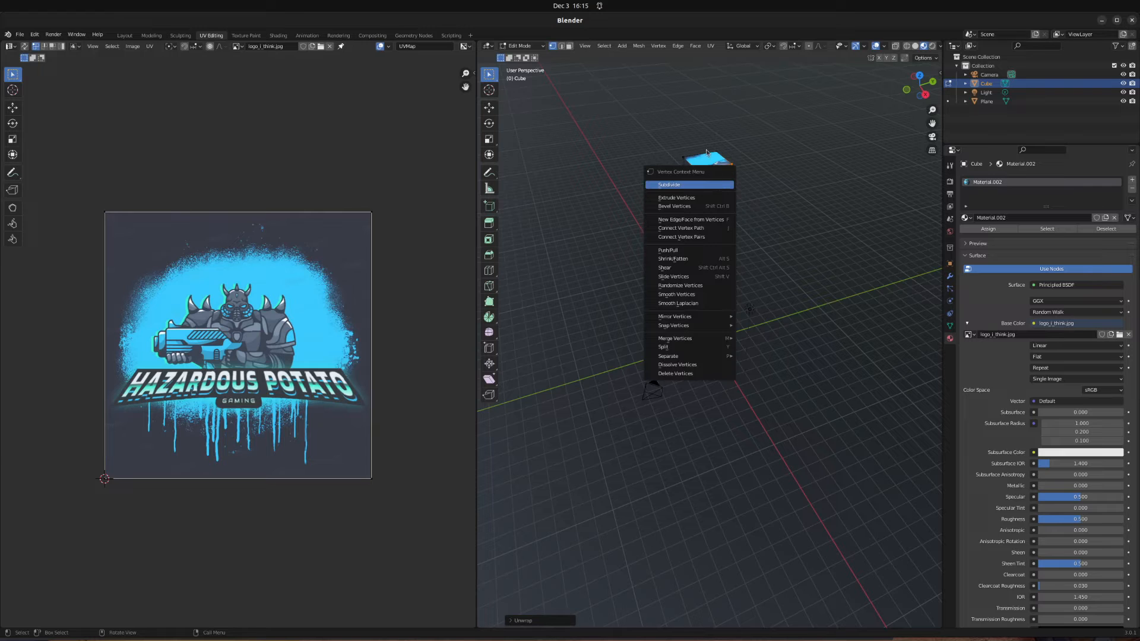
middle_drag(611, 264, 675, 246)
click(687, 149)
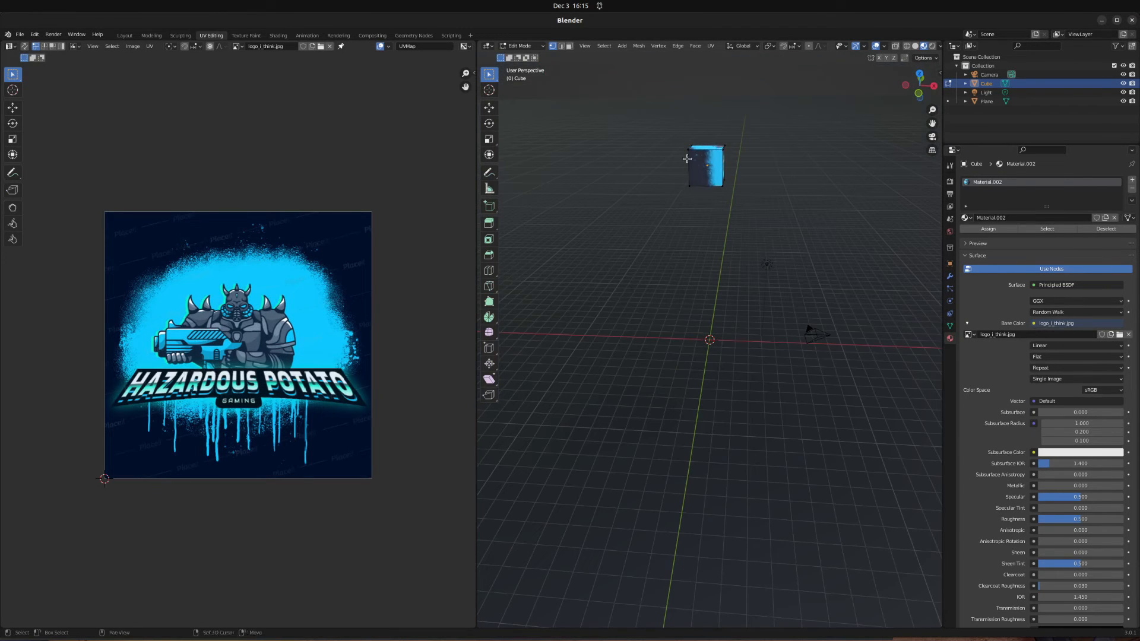
shift+click(722, 147)
shift+click(721, 186)
shift+click(689, 186)
click(711, 46)
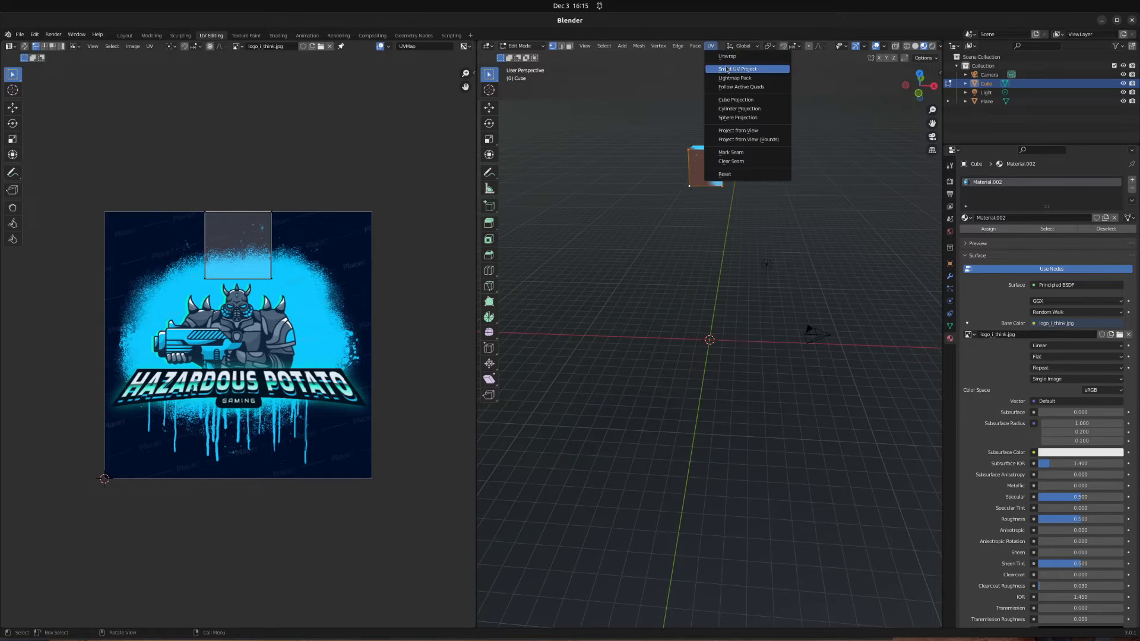
click(736, 59)
Step: Select the corner vertices of the cube's third side face and unwrap it over the logo
middle_drag(677, 231, 726, 153)
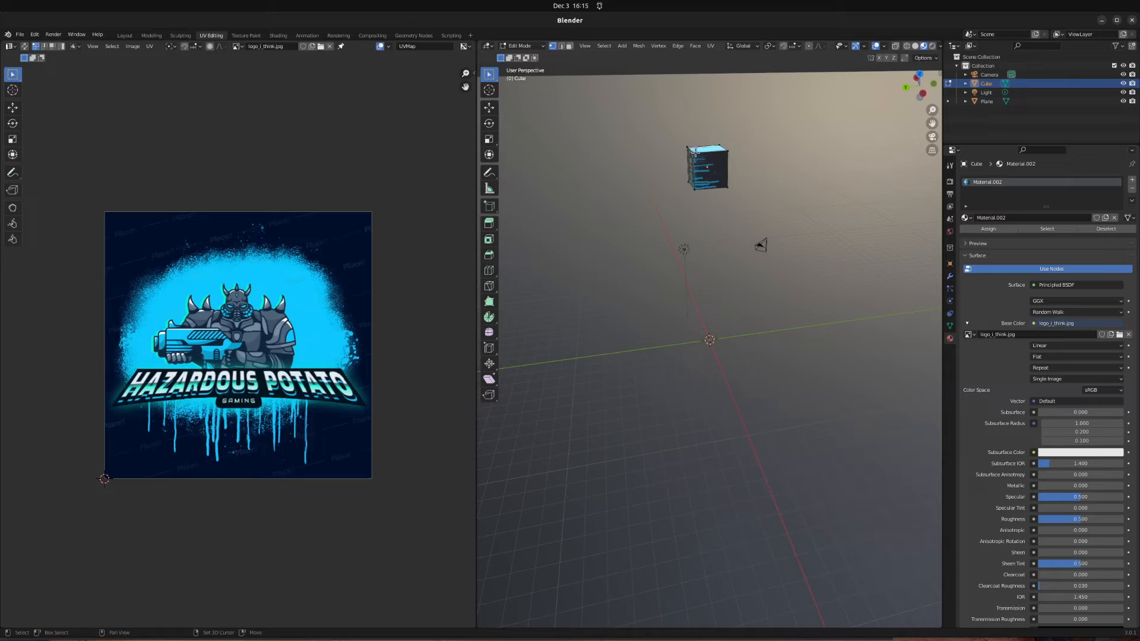
click(721, 180)
click(711, 46)
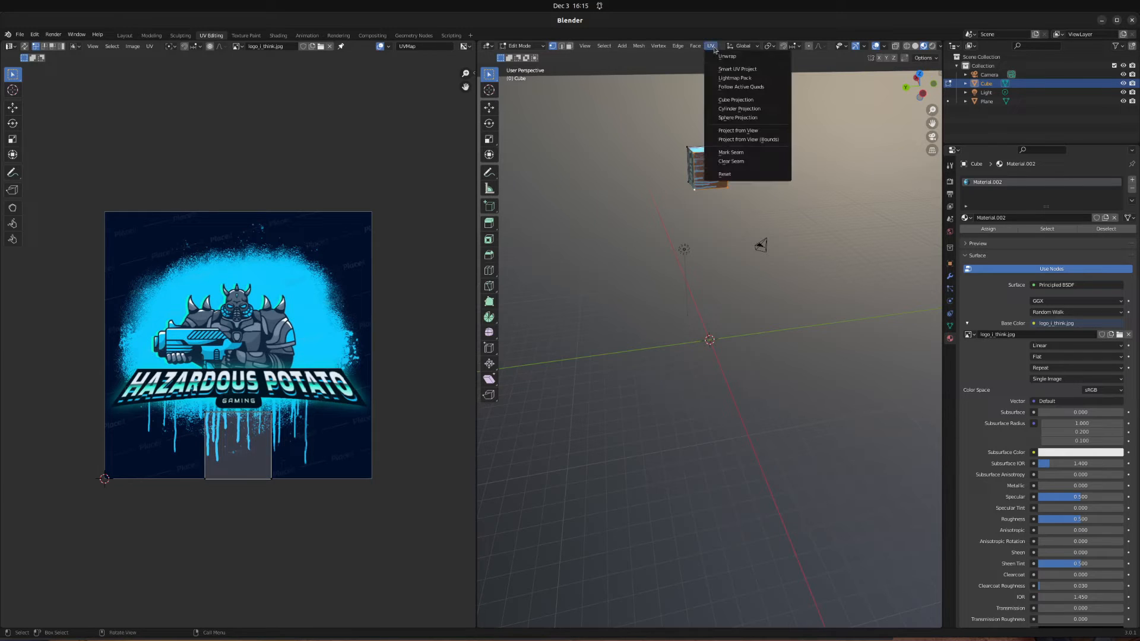
click(727, 56)
Step: Select and unwrap the cube's fourth side face over the full logo, and clear the vertex selection
mouse_move(710, 177)
middle_down()
mouse_move(738, 183)
mouse_move(703, 156)
middle_up()
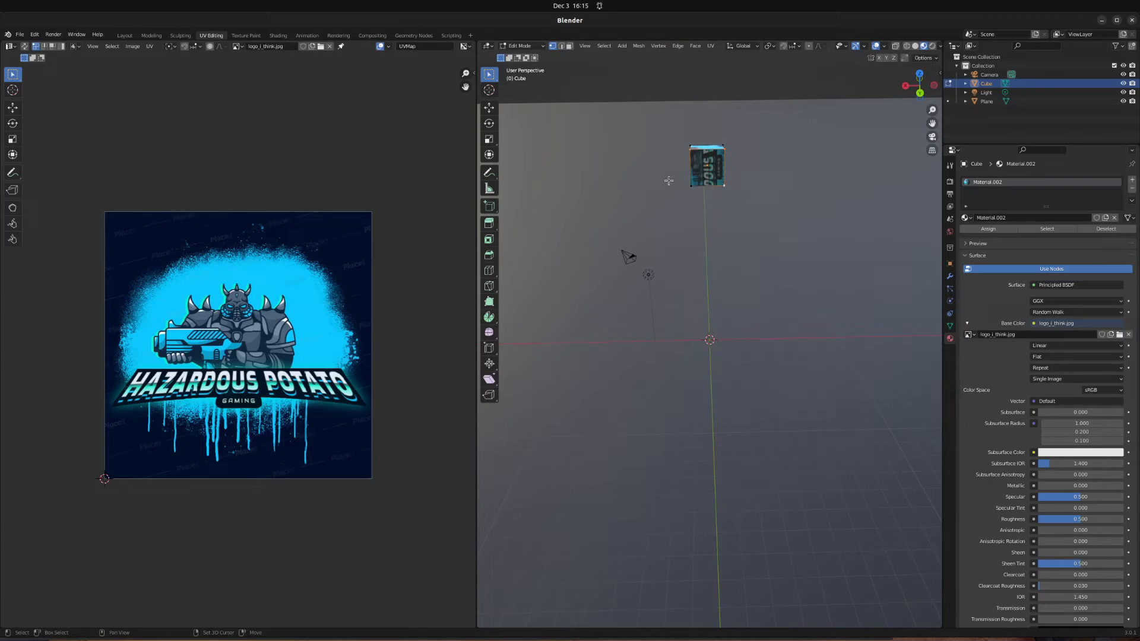
click(711, 46)
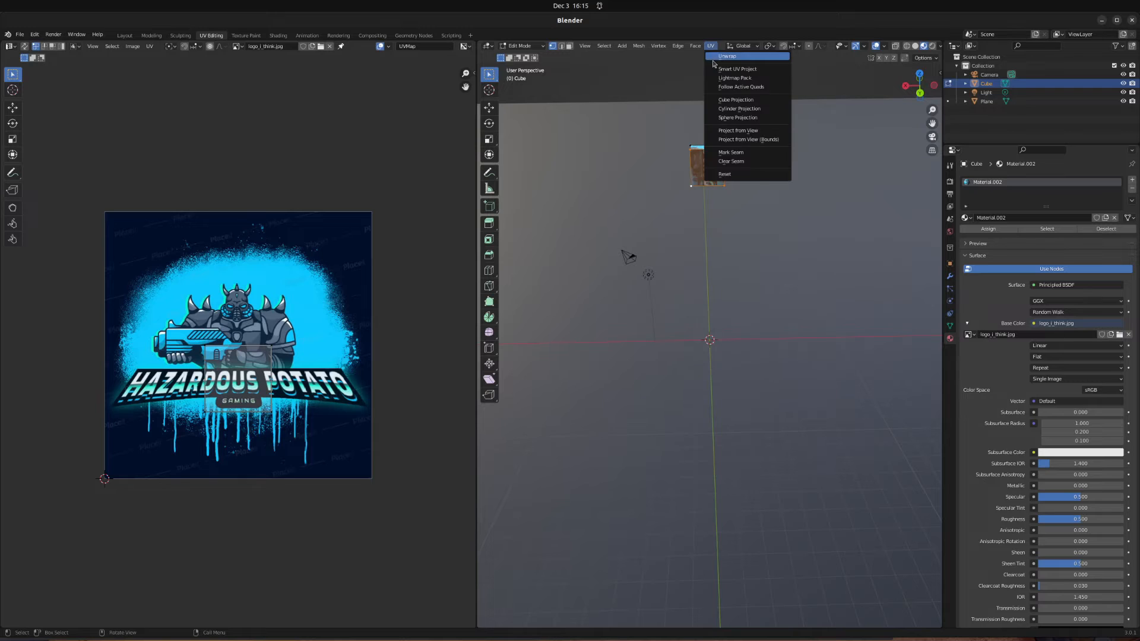
click(714, 60)
middle_drag(663, 228, 703, 284)
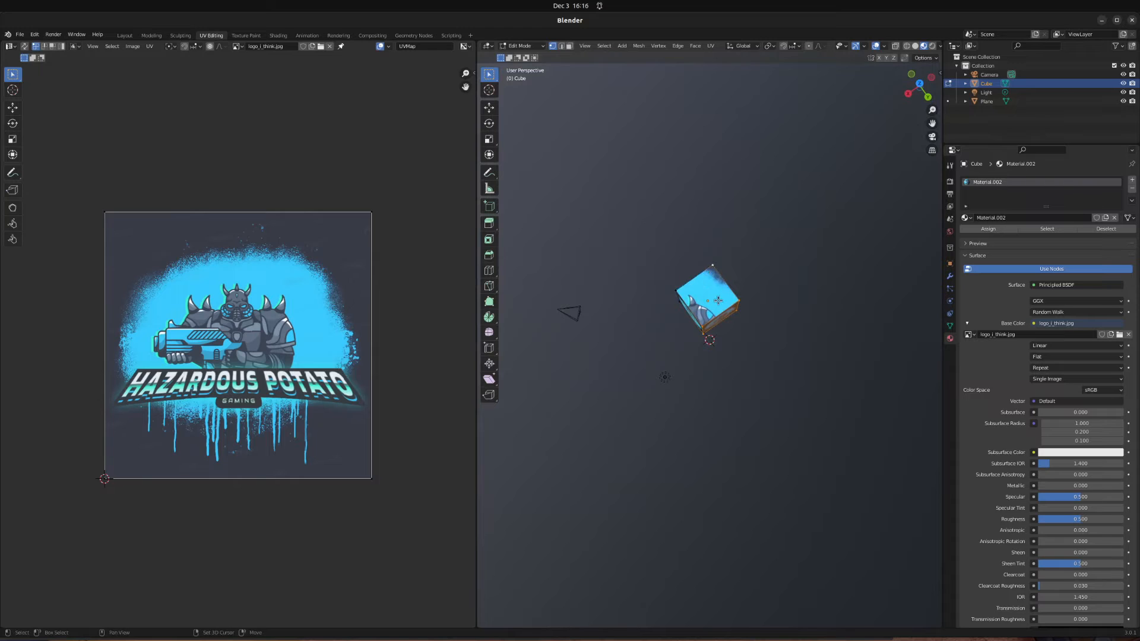
click(810, 290)
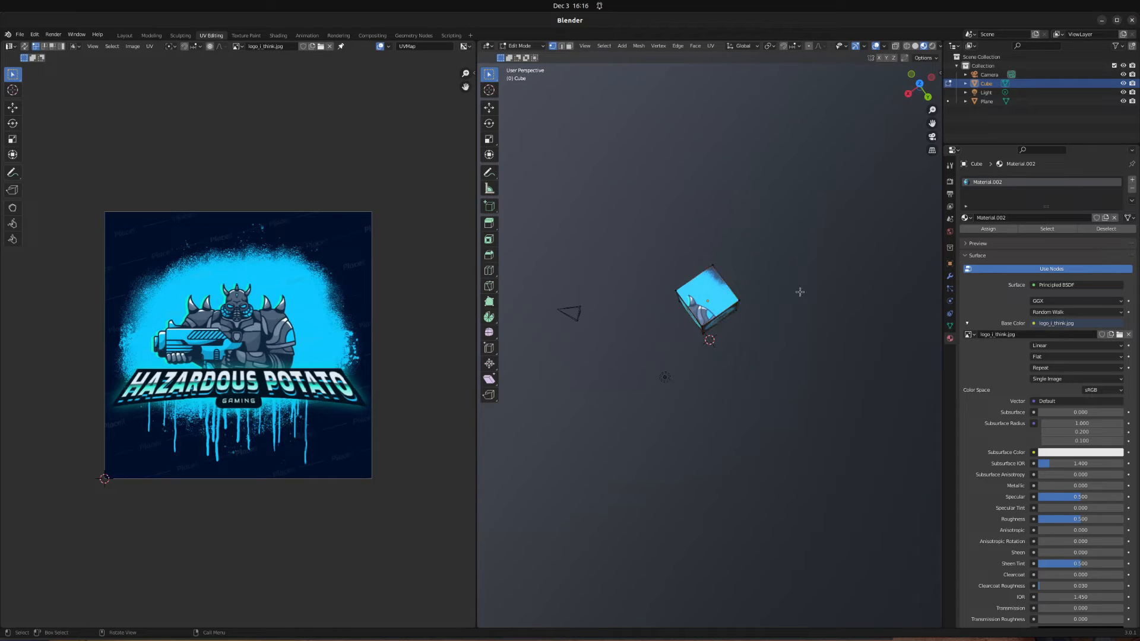
Step: Select the four corner vertices of the cube's top face and unwrap it over the full logo image
click(711, 279)
shift+click(719, 287)
shift+click(739, 300)
shift+click(676, 289)
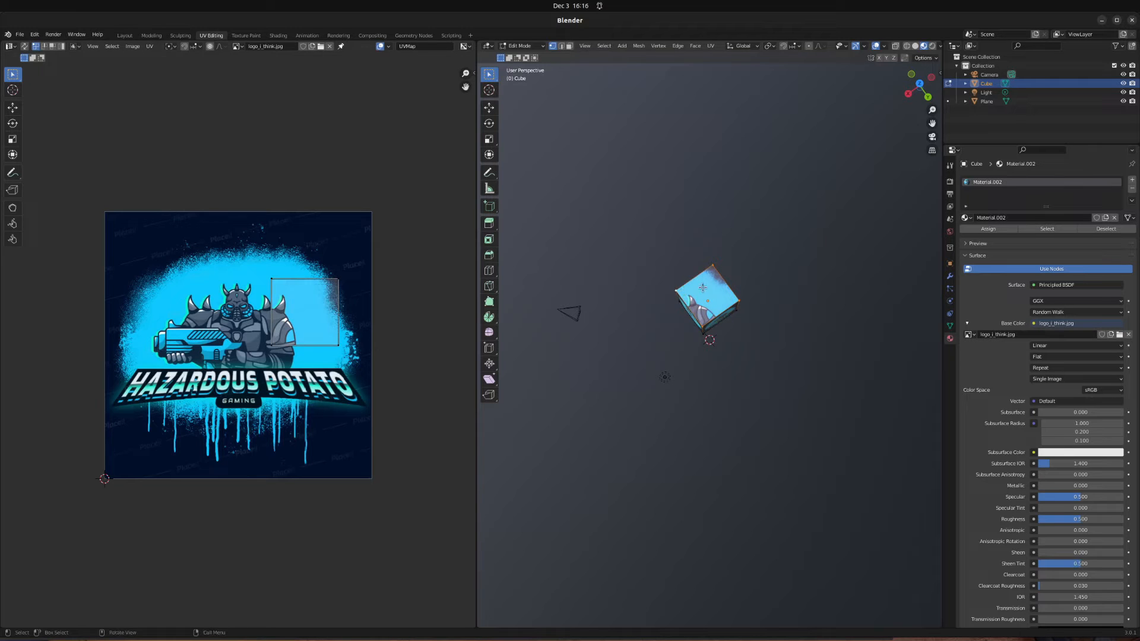
right_click(702, 287)
click(710, 45)
click(722, 56)
mouse_move(723, 217)
middle_down()
mouse_move(738, 102)
mouse_move(745, 135)
mouse_move(663, 241)
mouse_move(688, 243)
mouse_move(711, 199)
middle_up()
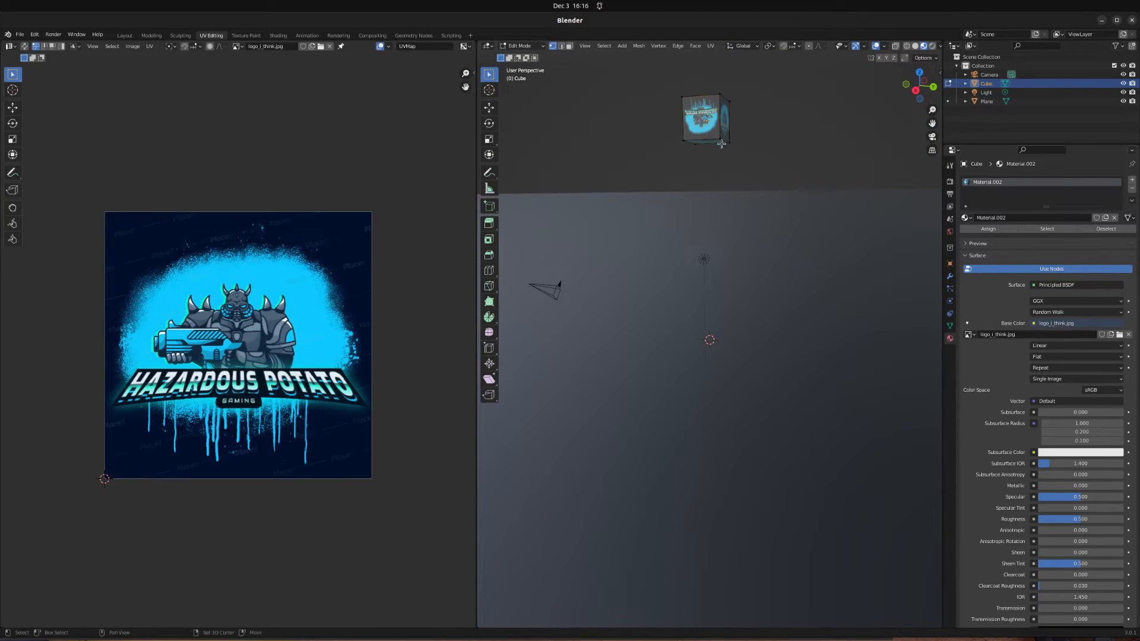
Step: Select the cube's bottom face vertices, unwrap the face onto the full logo, and clear the vertex selection
click(683, 141)
shift+click(719, 139)
key(u)
click(728, 57)
middle_drag(723, 85, 760, 143)
mouse_move(751, 159)
middle_down()
mouse_move(669, 382)
mouse_move(749, 176)
middle_up()
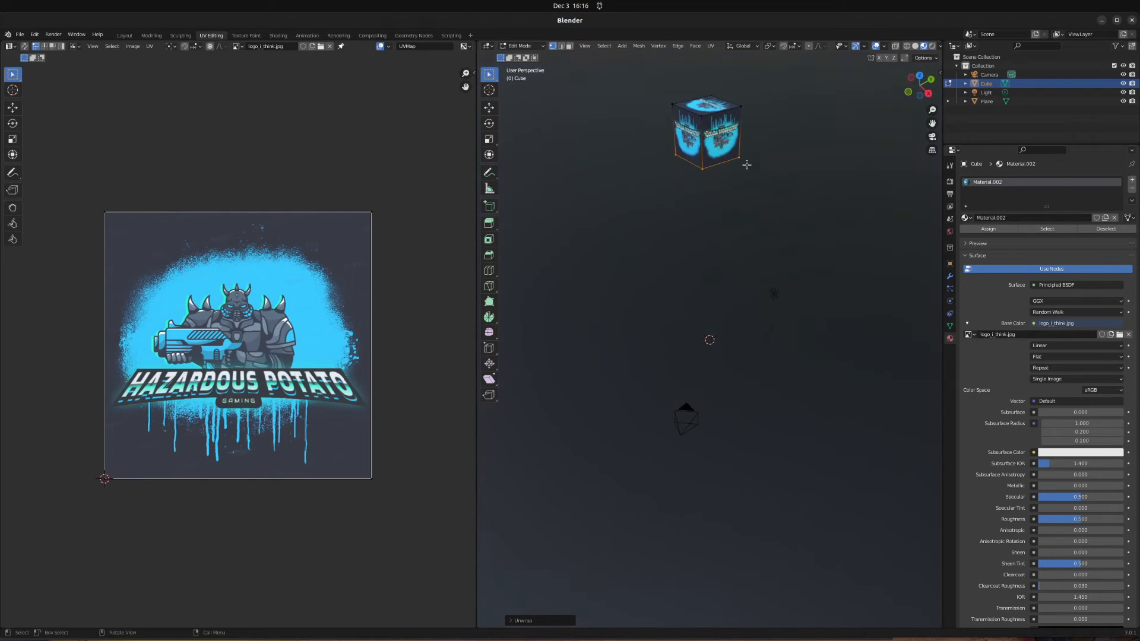
key(alt+a)
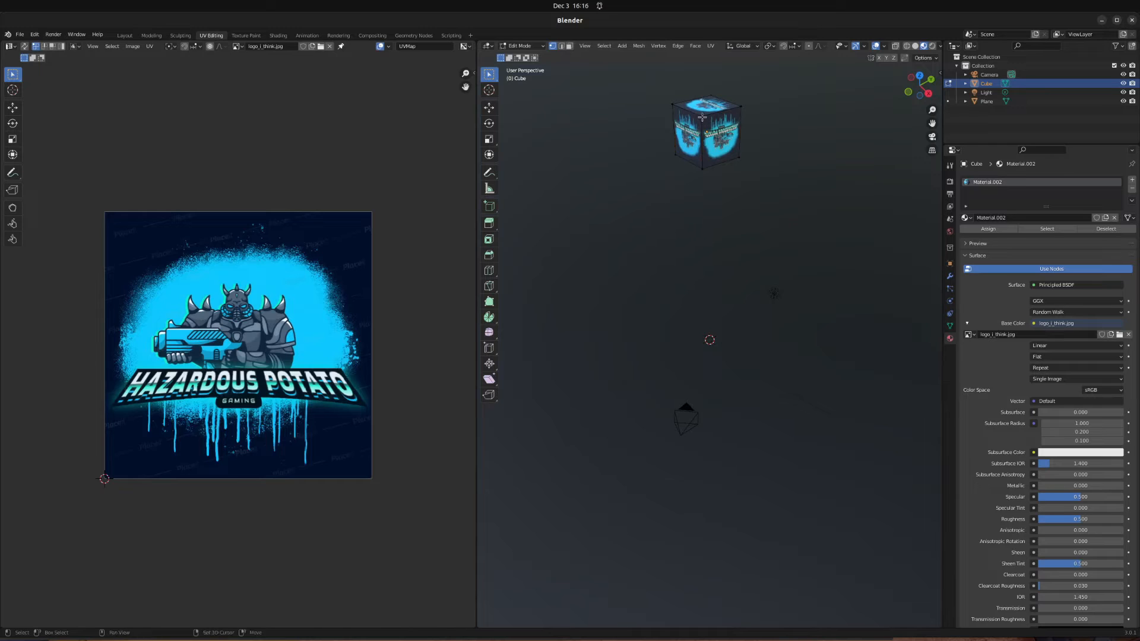
Step: Select a side face with an upside-down logo and rotate its UVs about 180° to turn the logo upright
click(726, 159)
key(a)
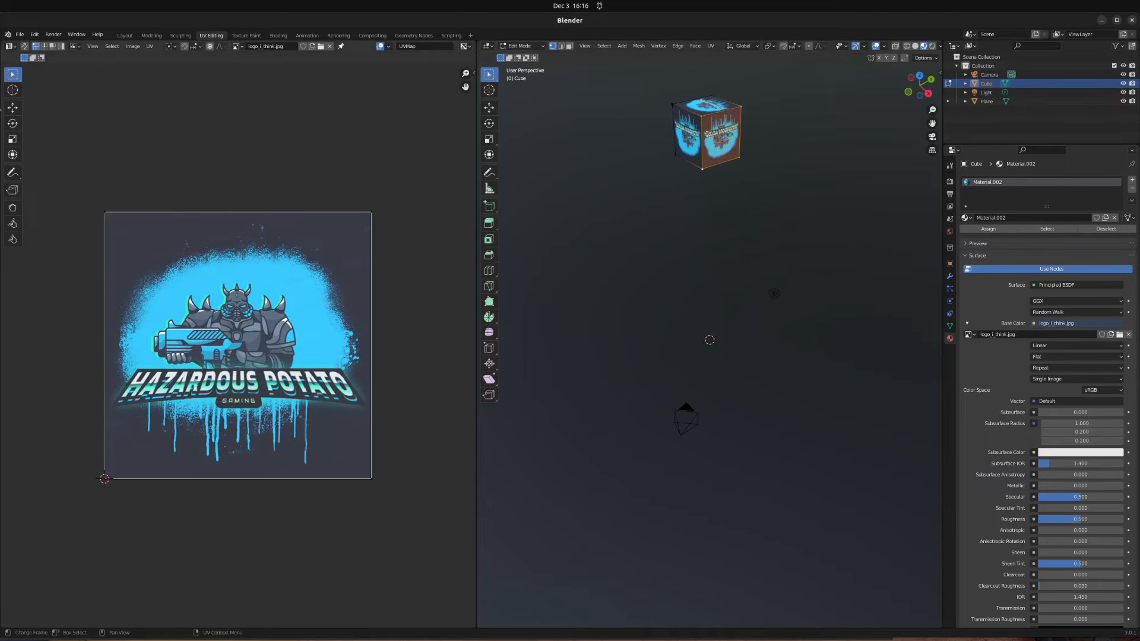
click(12, 123)
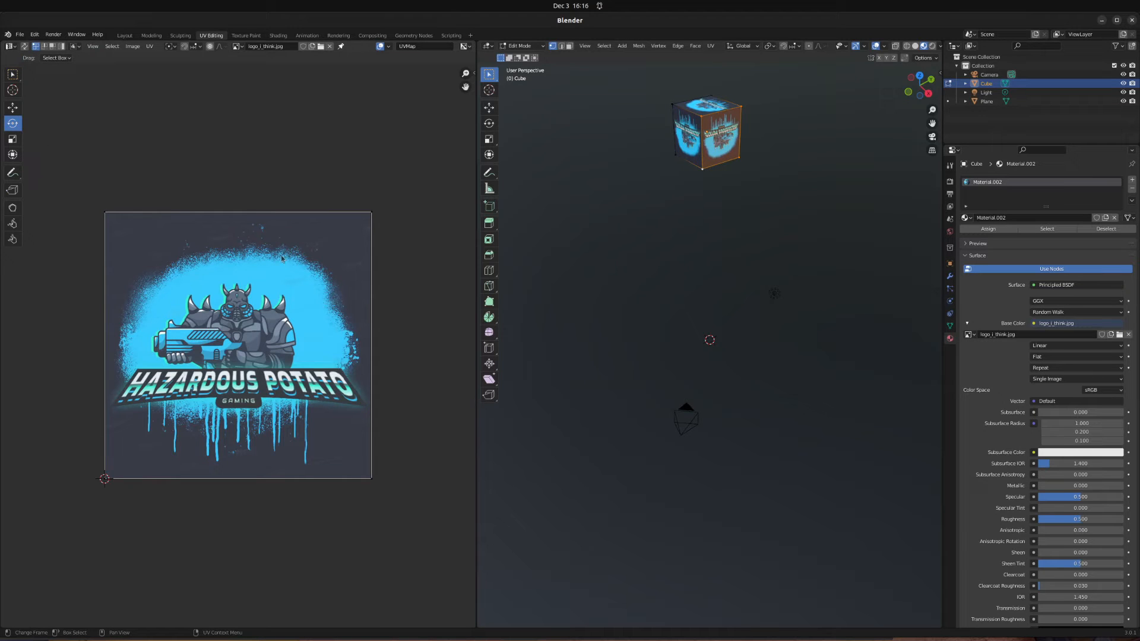
drag(63, 179, 467, 576)
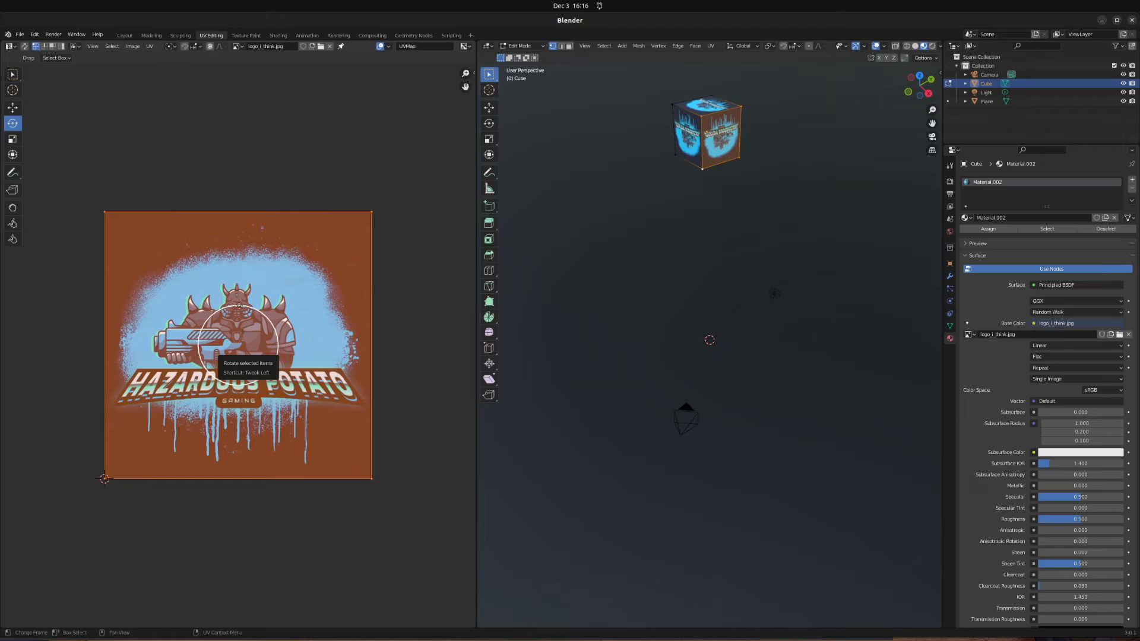
drag(239, 305, 229, 482)
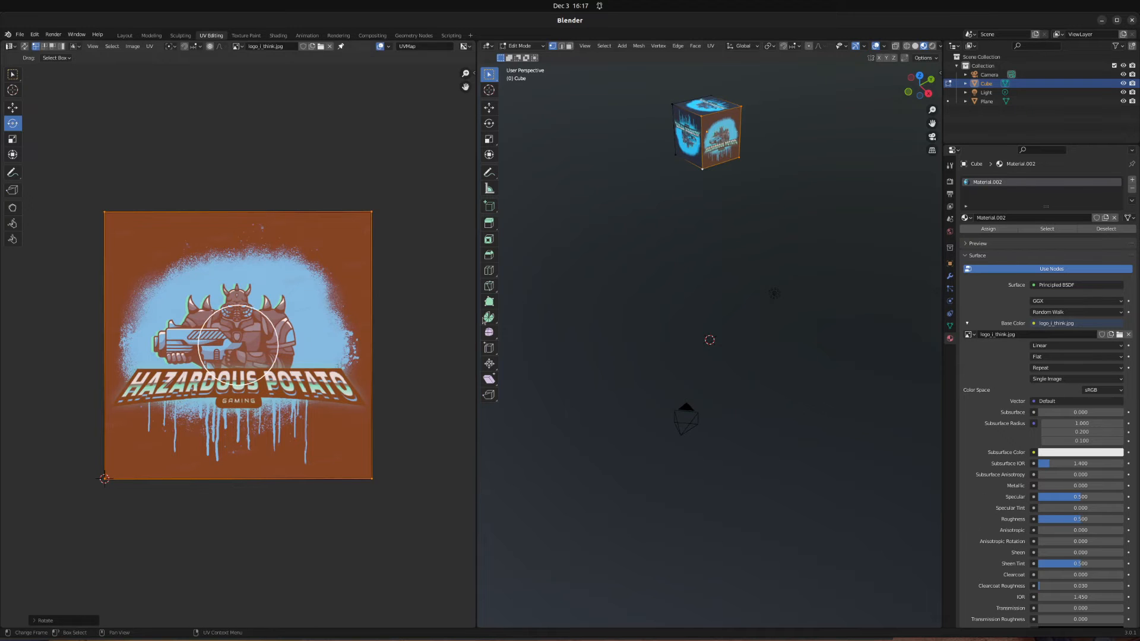
middle_drag(611, 254, 677, 256)
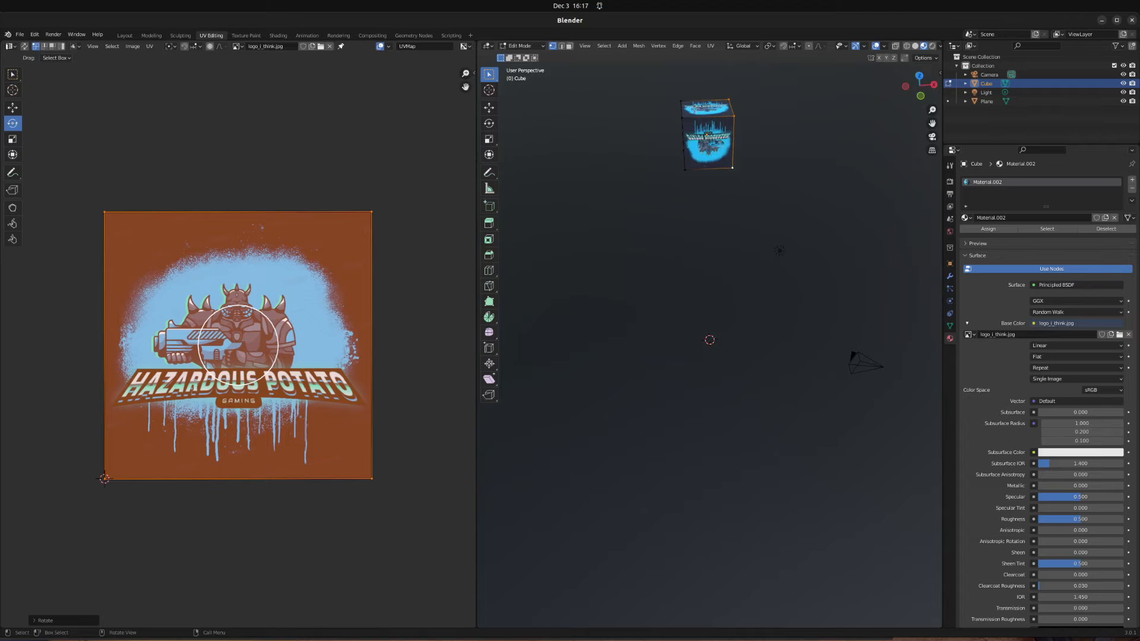
Step: Select the adjacent side face, rotate its UVs about 180° so its logo is upright, and clear the selection
key(alt+a)
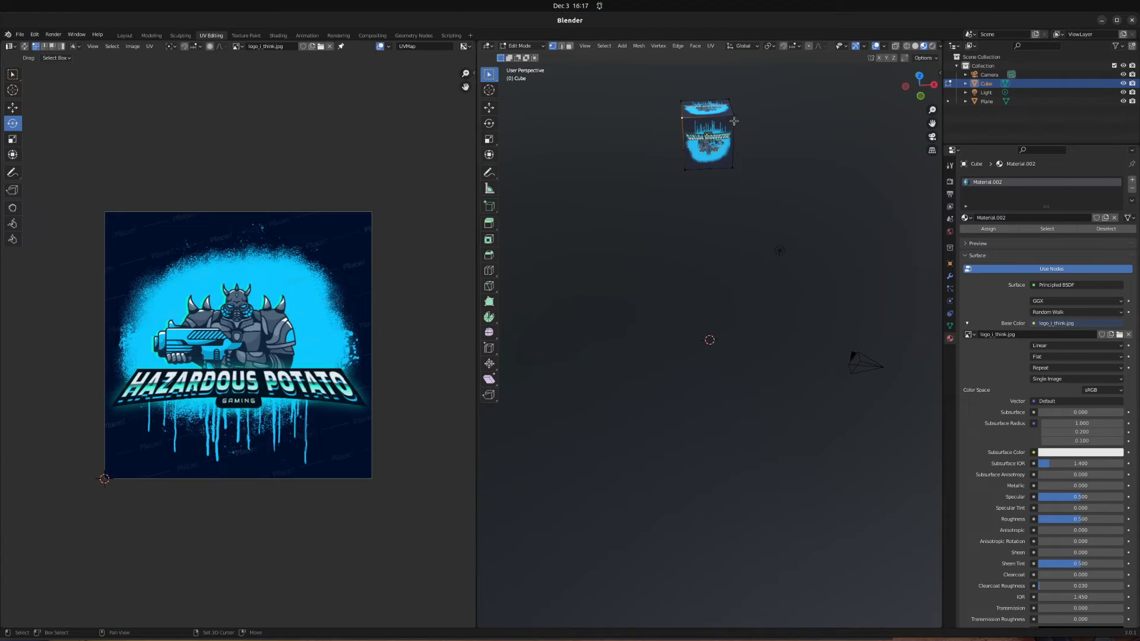
key(a)
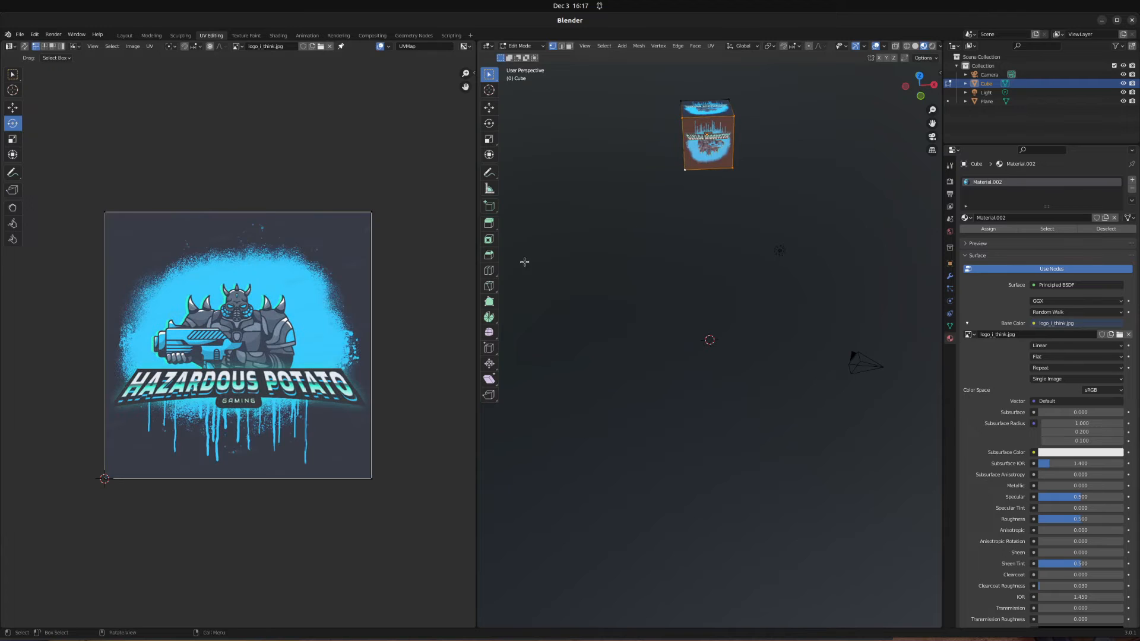
drag(57, 153, 419, 573)
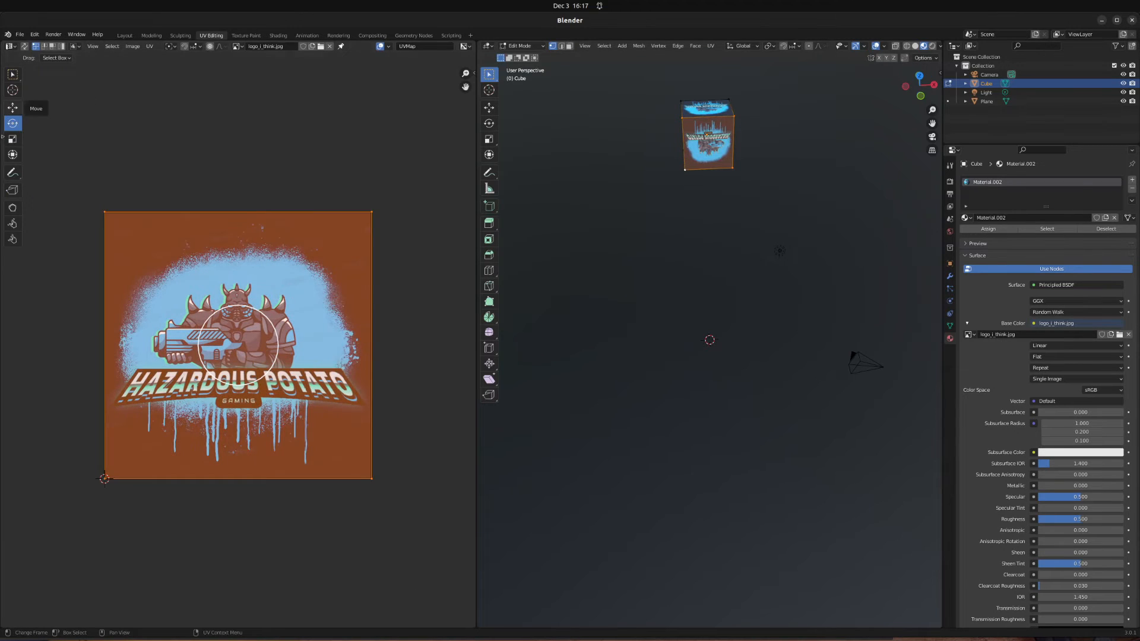
drag(238, 310, 223, 560)
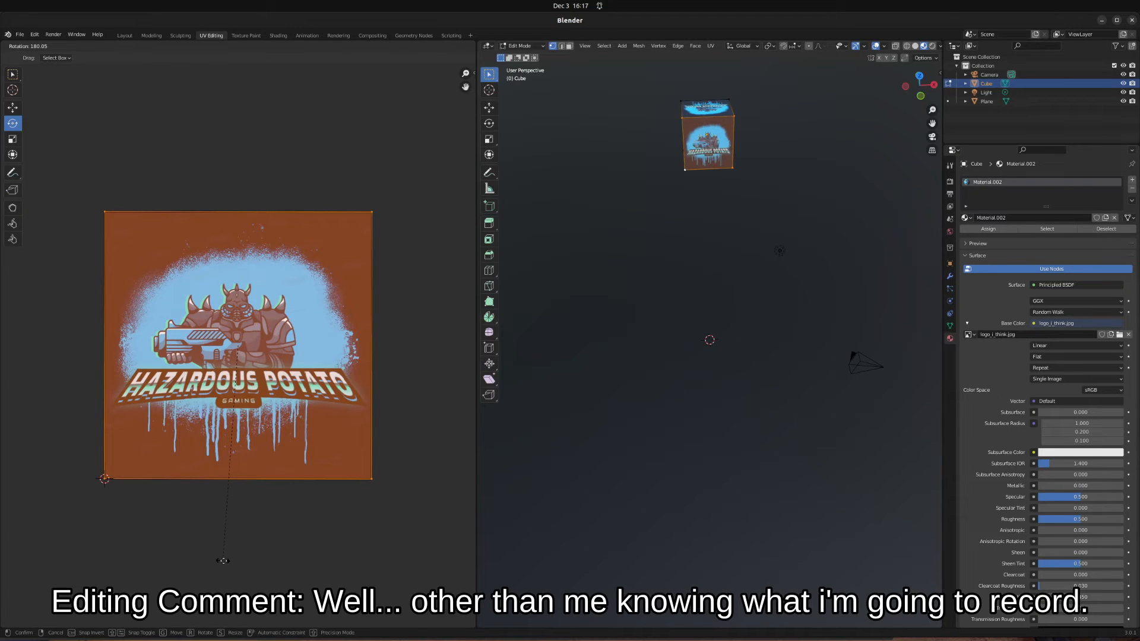
drag(223, 561, 223, 561)
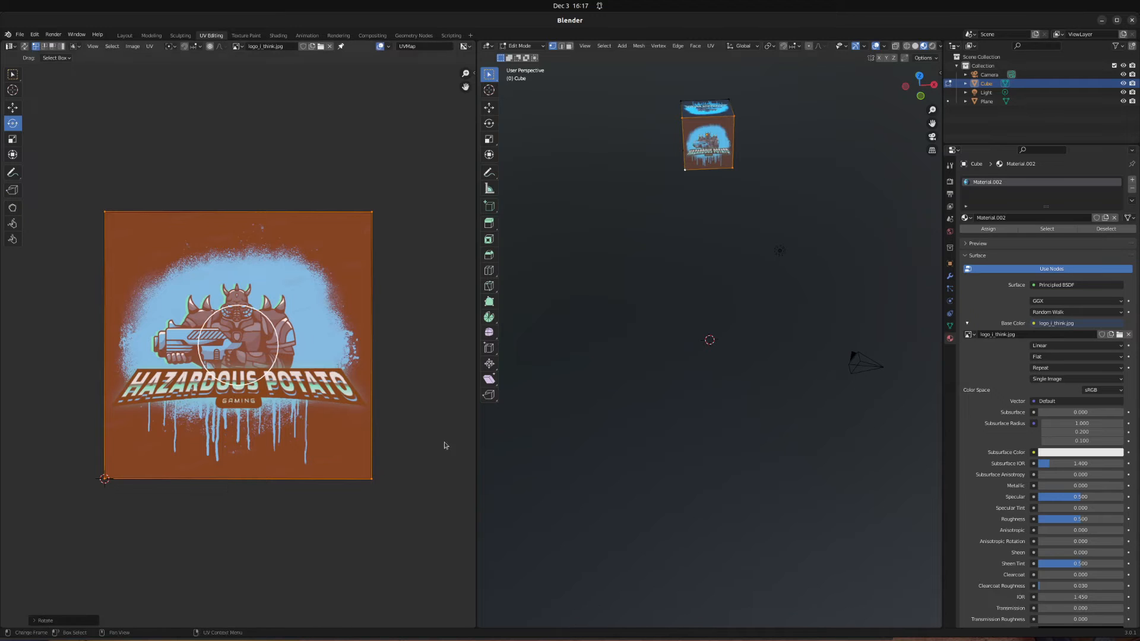
middle_drag(704, 281, 881, 224)
click(817, 241)
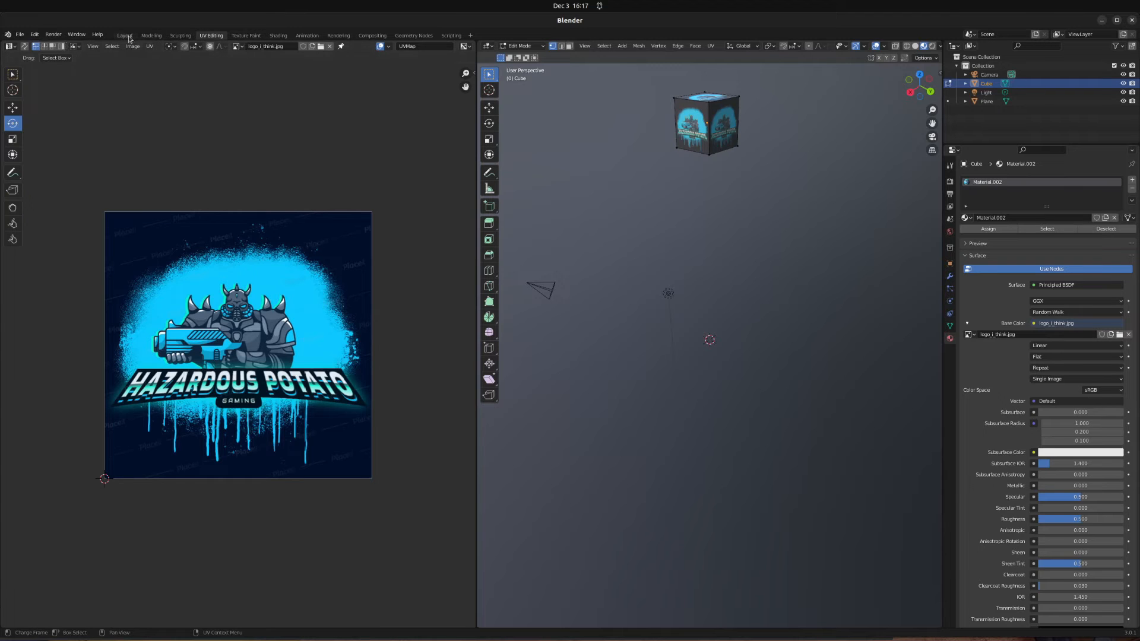
Step: Switch from UV editing to the Layout workspace with the whole scene in Object Mode
click(298, 35)
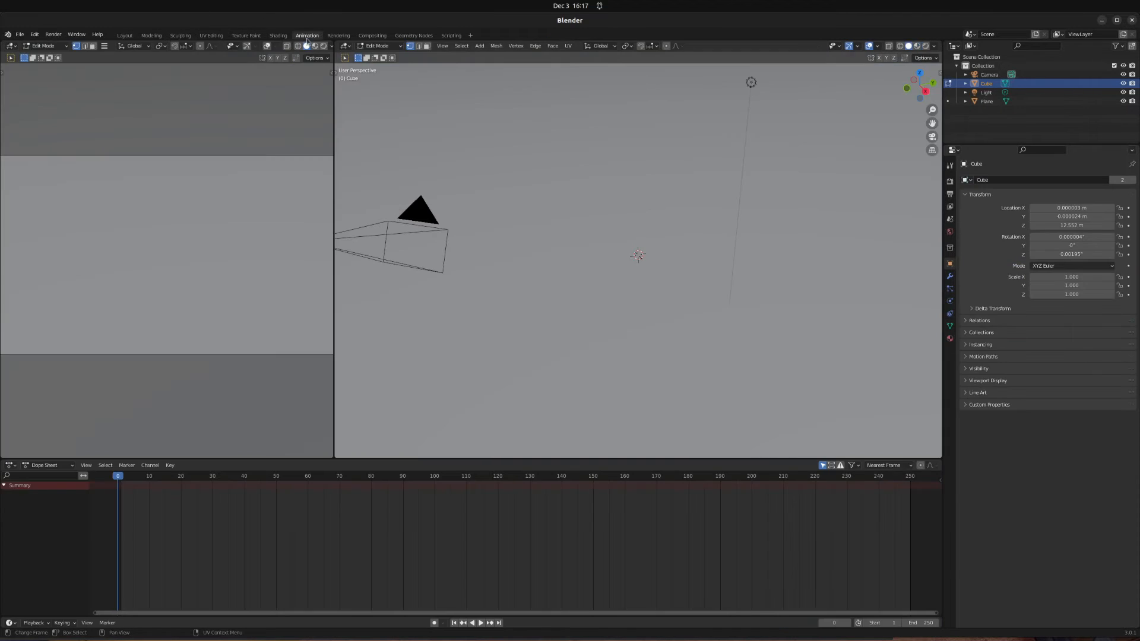
click(125, 35)
middle_drag(588, 259, 590, 204)
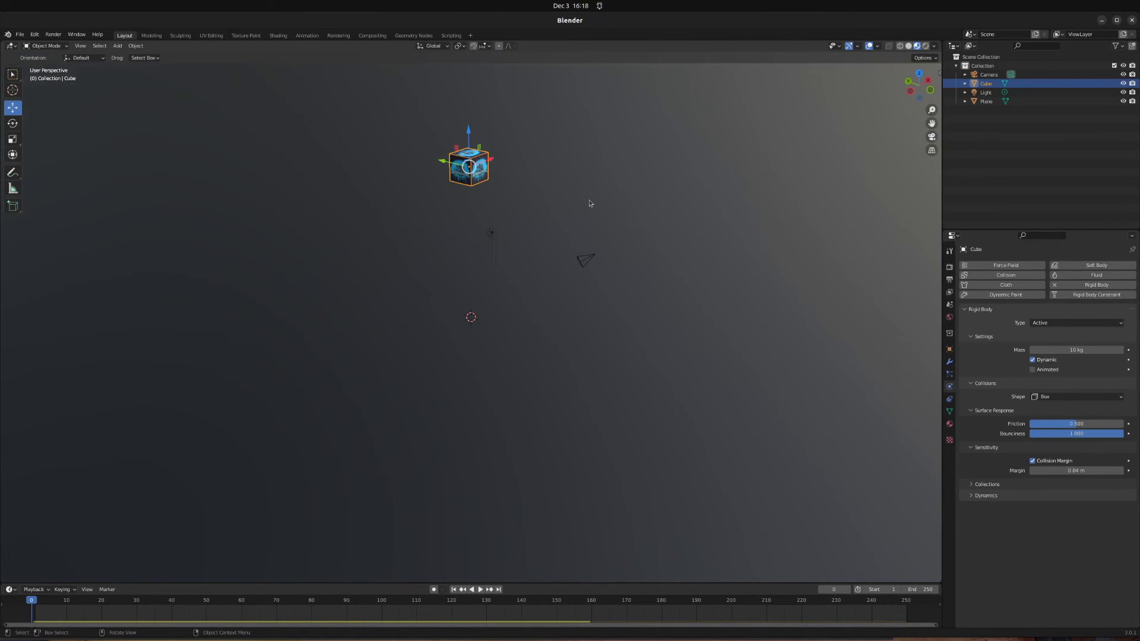
Step: Select the camera and rotate it in several turns so that it points down toward the plane
click(590, 262)
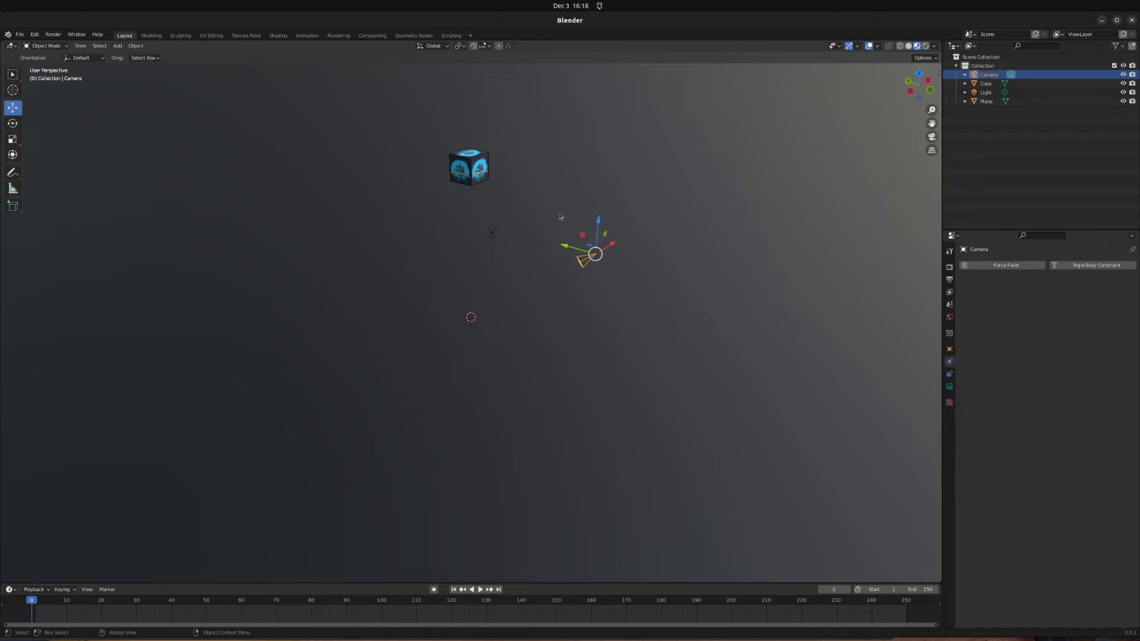
middle_drag(595, 220, 150, 119)
click(12, 122)
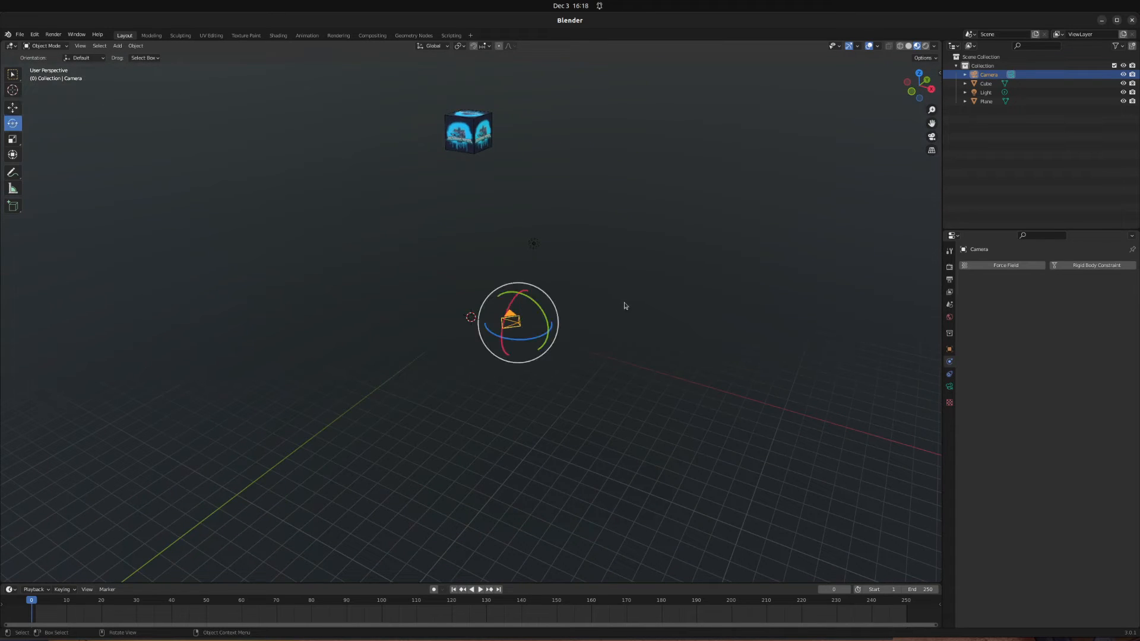
middle_drag(627, 308, 626, 324)
drag(569, 309, 538, 277)
middle_drag(641, 318, 551, 452)
mouse_move(502, 507)
mouse_down()
mouse_move(520, 475)
mouse_move(480, 515)
mouse_move(516, 475)
mouse_move(500, 509)
mouse_move(513, 478)
mouse_move(510, 493)
mouse_up()
middle_drag(679, 536, 639, 462)
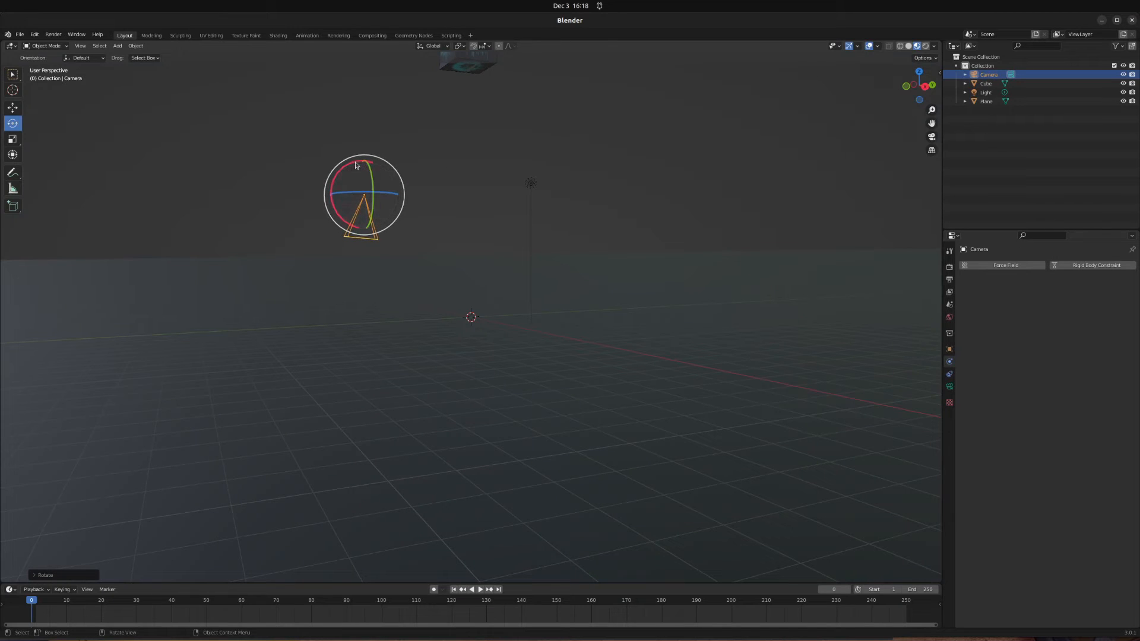
drag(356, 165, 352, 172)
middle_drag(352, 172, 423, 231)
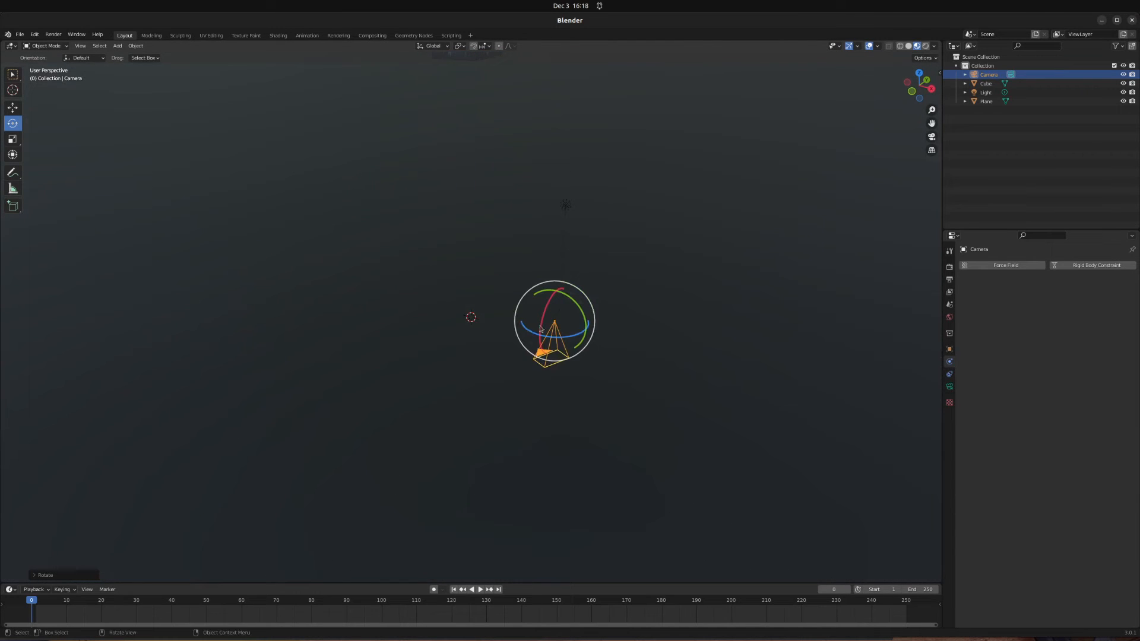
right_click(562, 334)
mouse_move(558, 297)
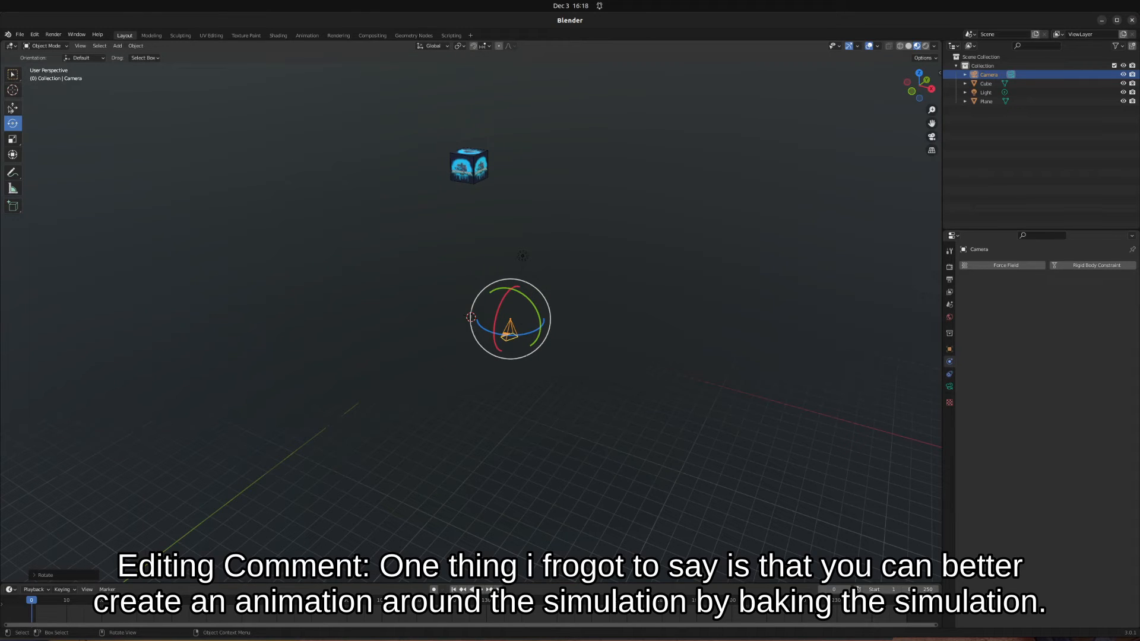
Step: Move the camera straight up along the Z axis to about the height of the cube
click(13, 107)
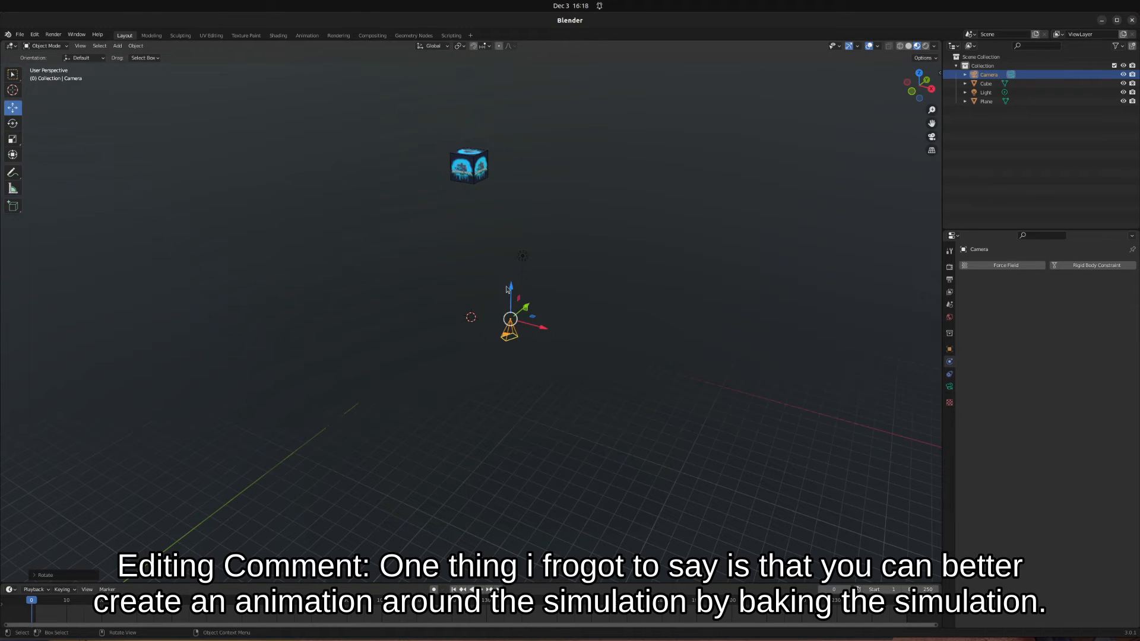
drag(513, 286, 472, 114)
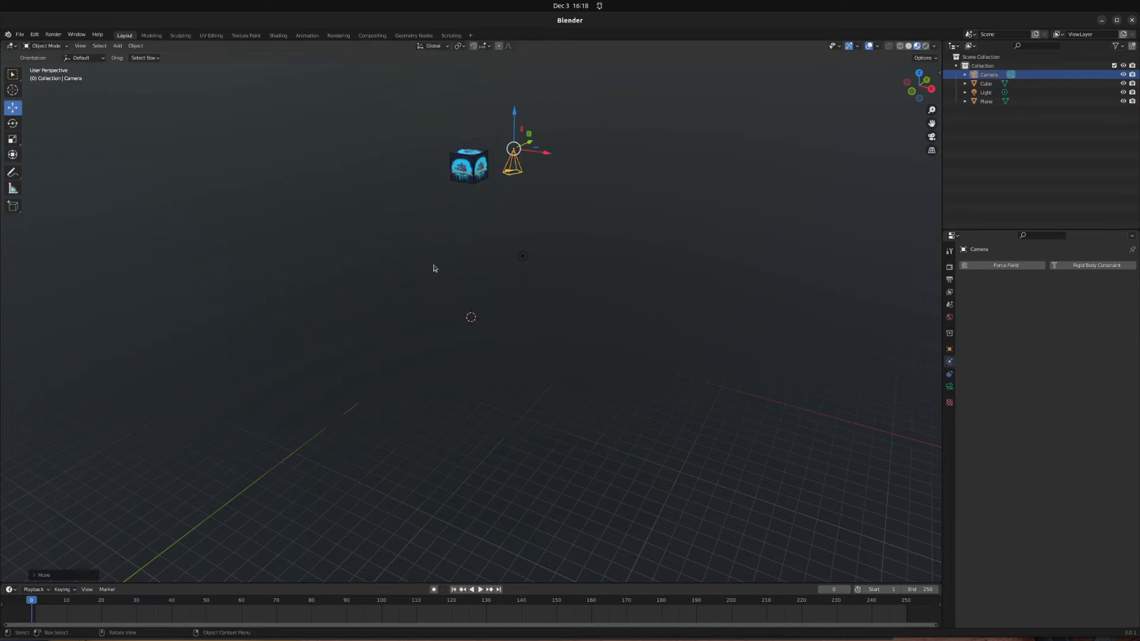
middle_drag(464, 240, 473, 239)
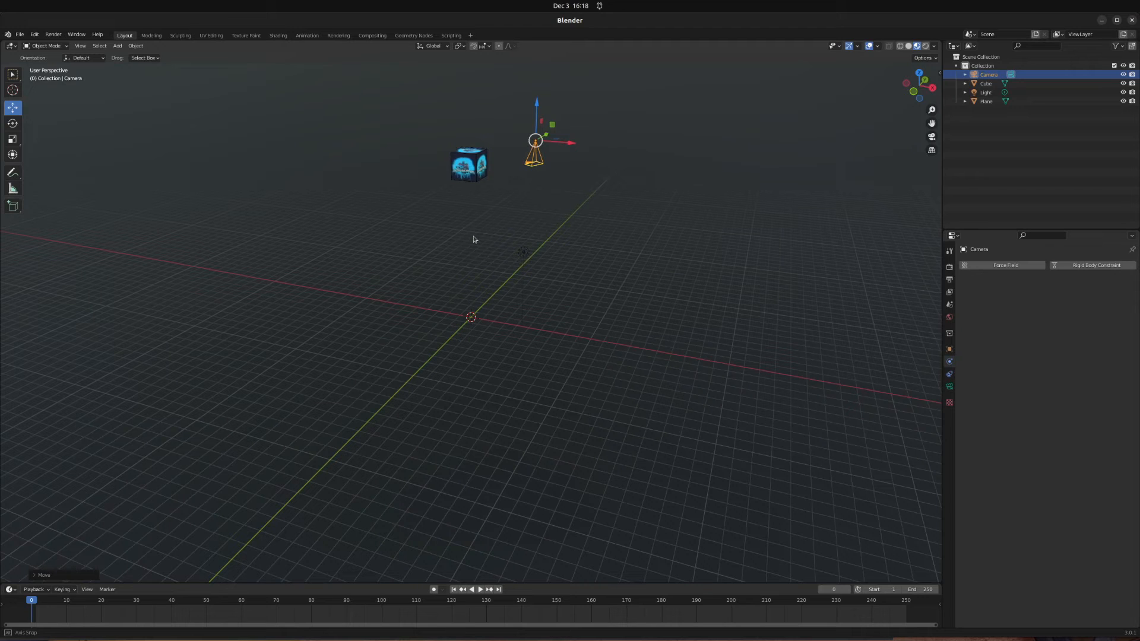
middle_drag(473, 239, 473, 239)
middle_drag(604, 235, 690, 287)
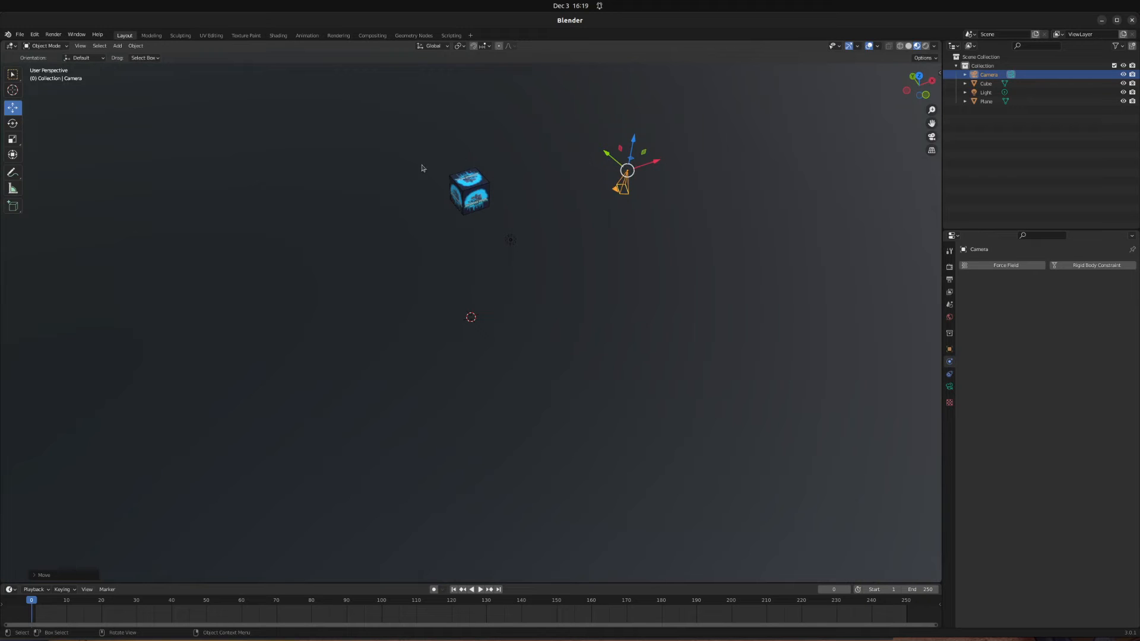
Step: Select the cube, raise it slightly above its starting position, and tilt it for an angled fall
click(466, 188)
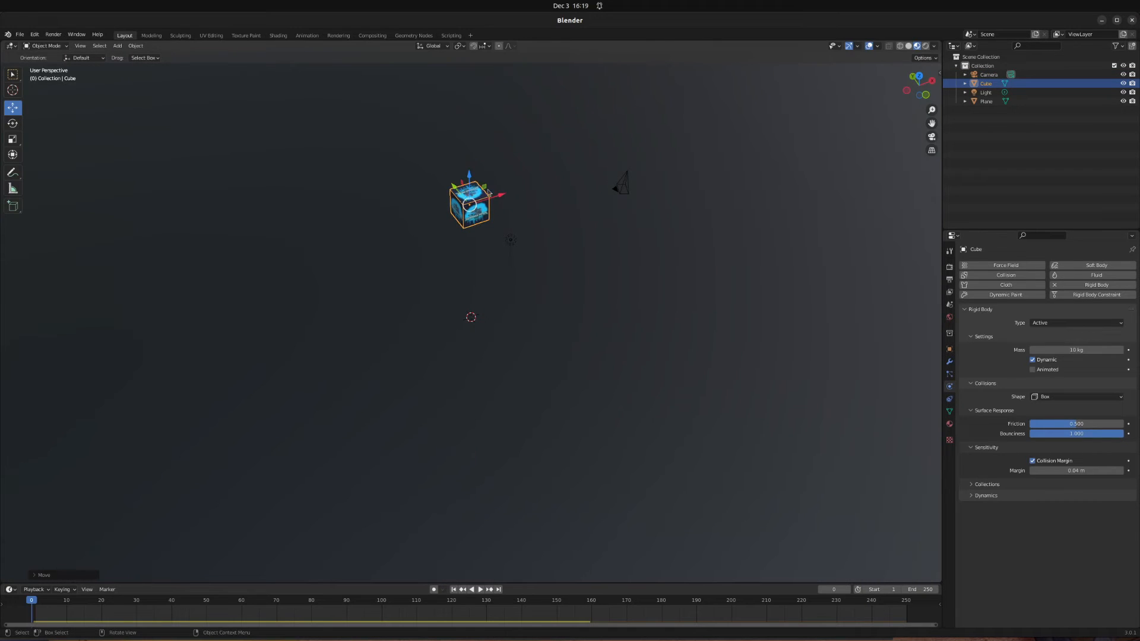
drag(469, 204, 474, 116)
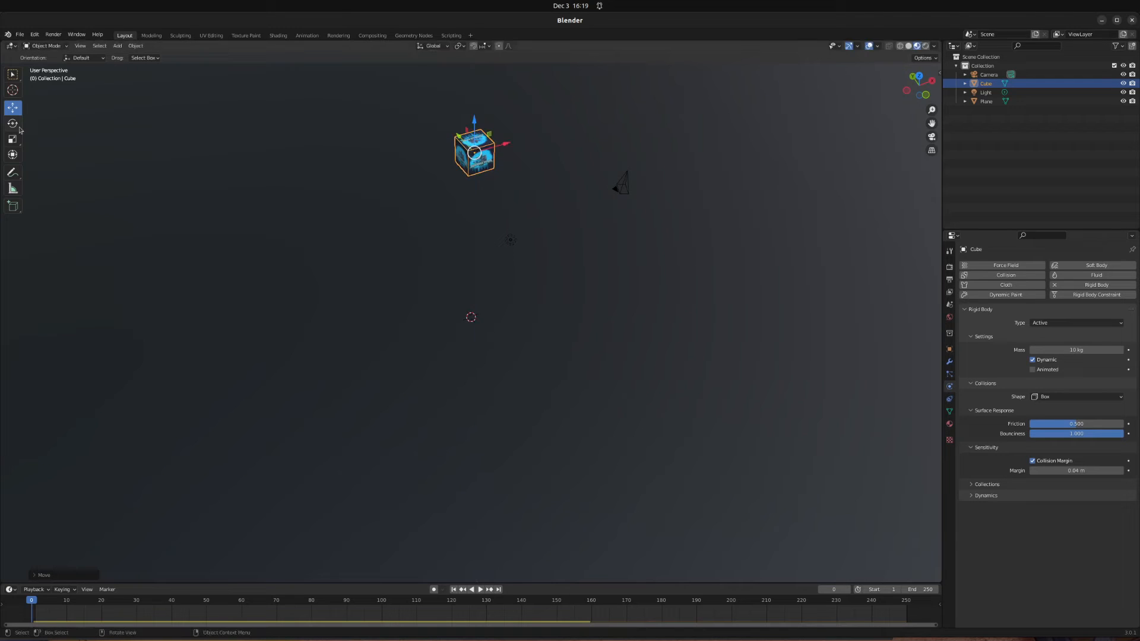
click(13, 122)
drag(450, 153, 441, 170)
key(ctrl+z)
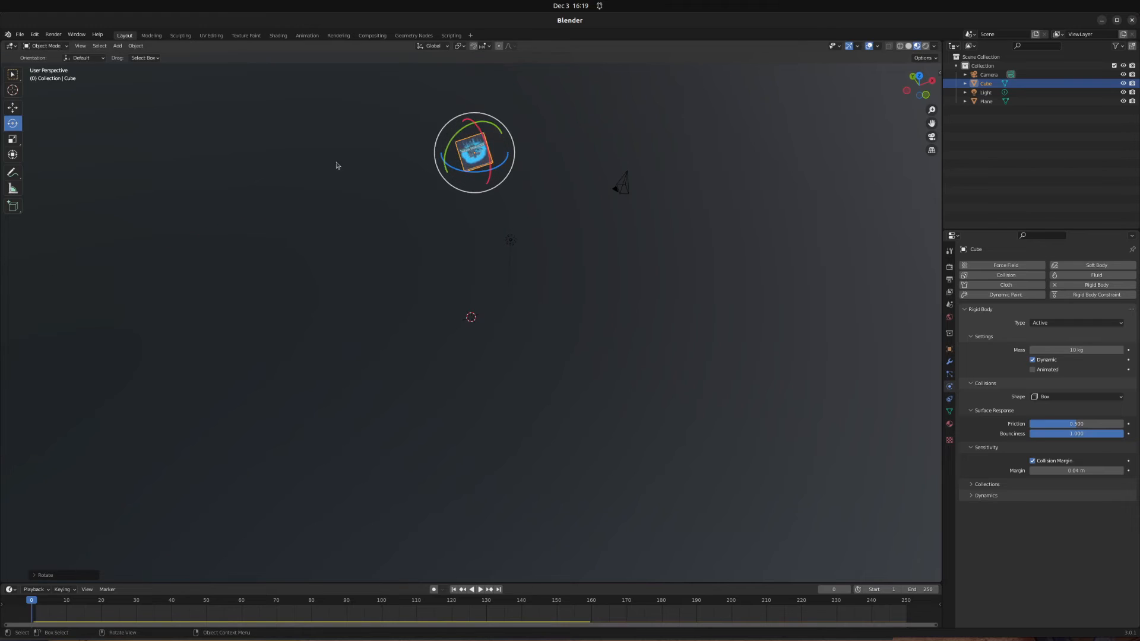
Step: Play the rigid body simulation to watch the tilted cube fall and land, and stop at frame 138
click(481, 589)
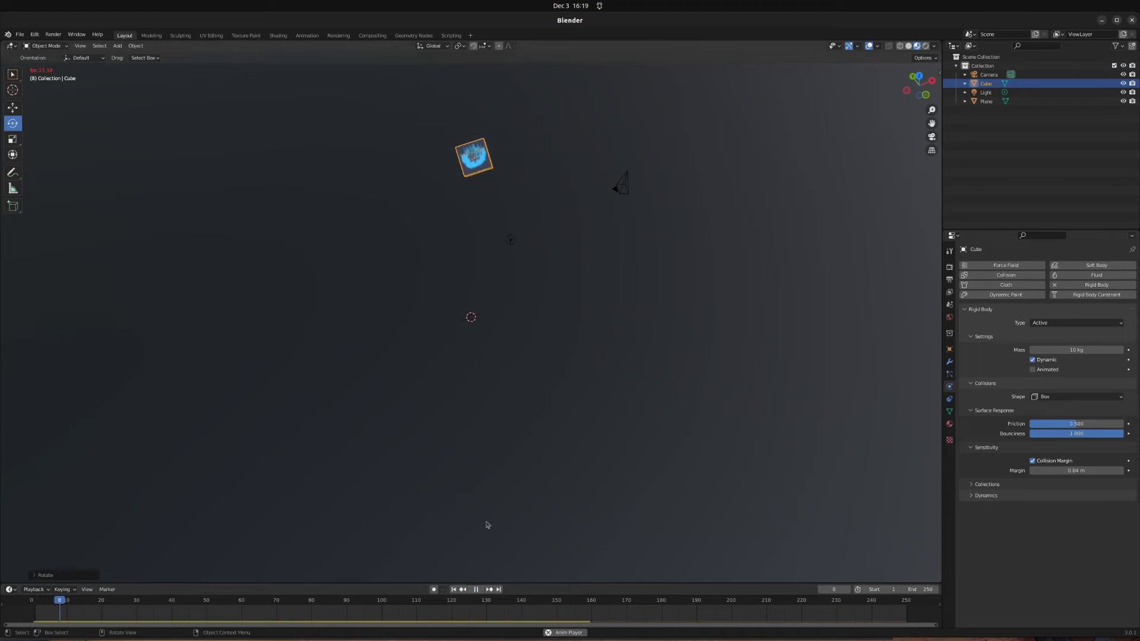
scroll(536, 406, up, 2)
scroll(580, 413, up, 2)
scroll(579, 414, down, 3)
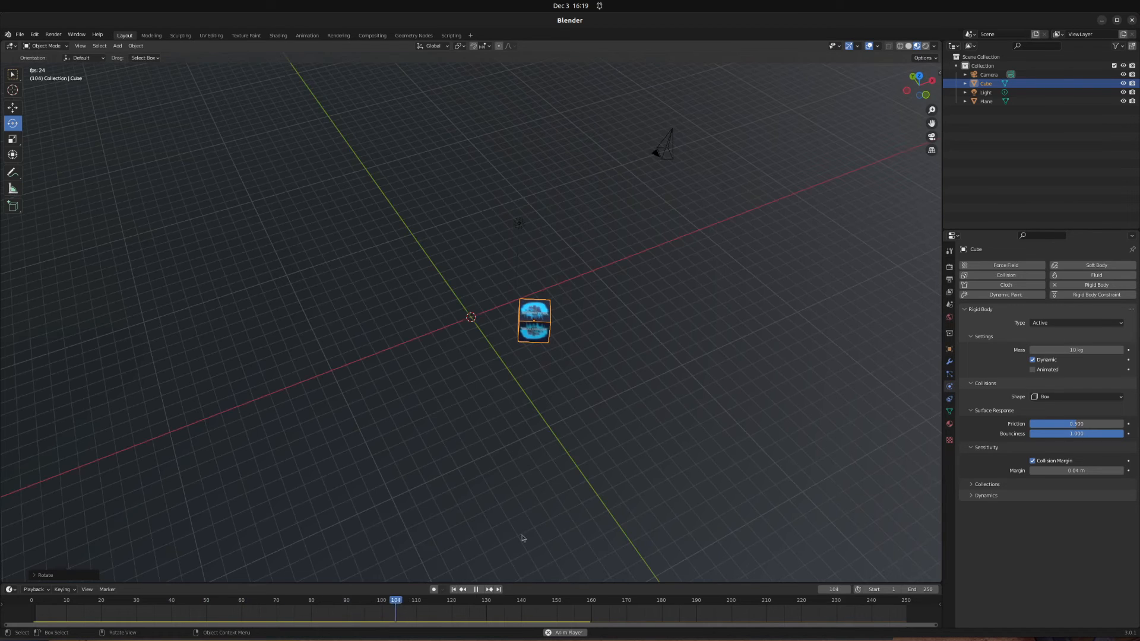
click(476, 589)
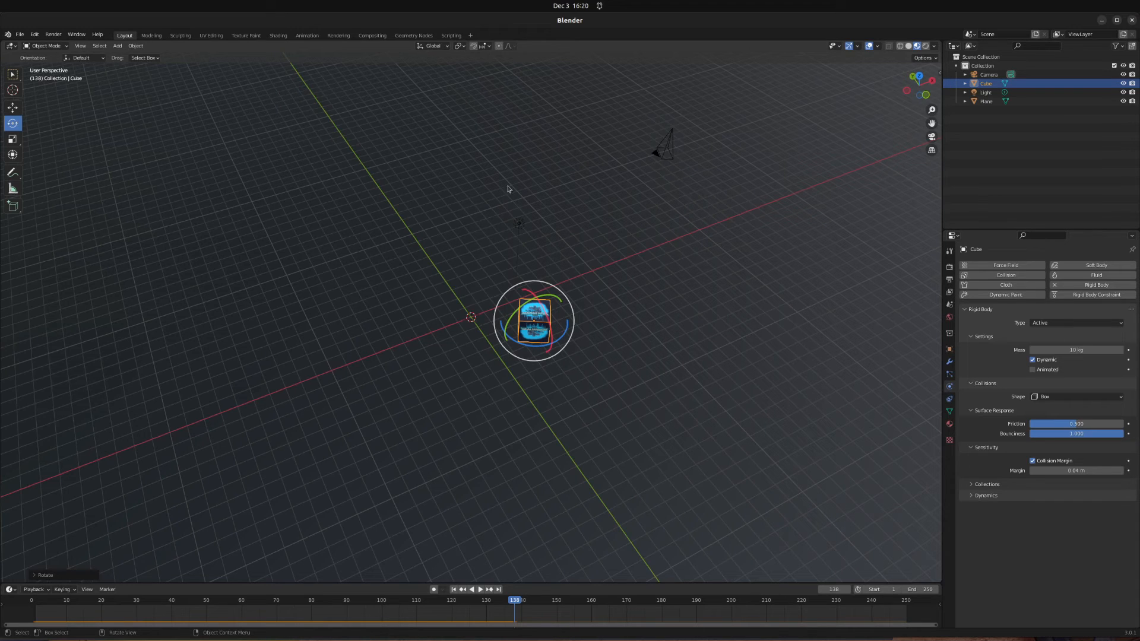
Step: Select the scene light and change its type to Spot
click(522, 228)
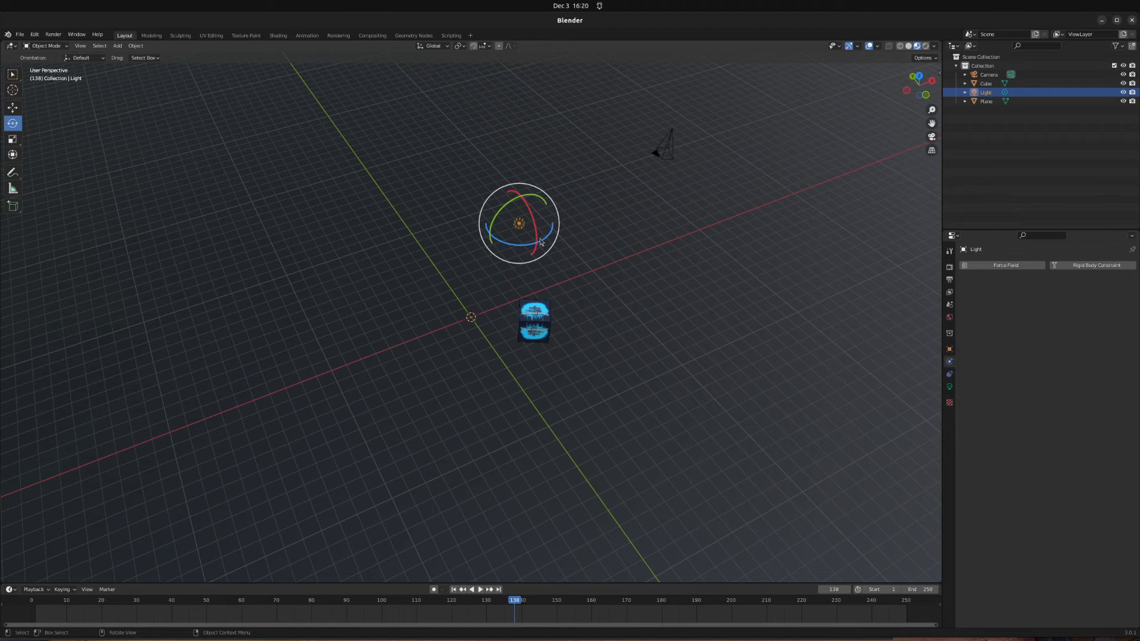
right_click(515, 230)
click(949, 387)
click(1074, 306)
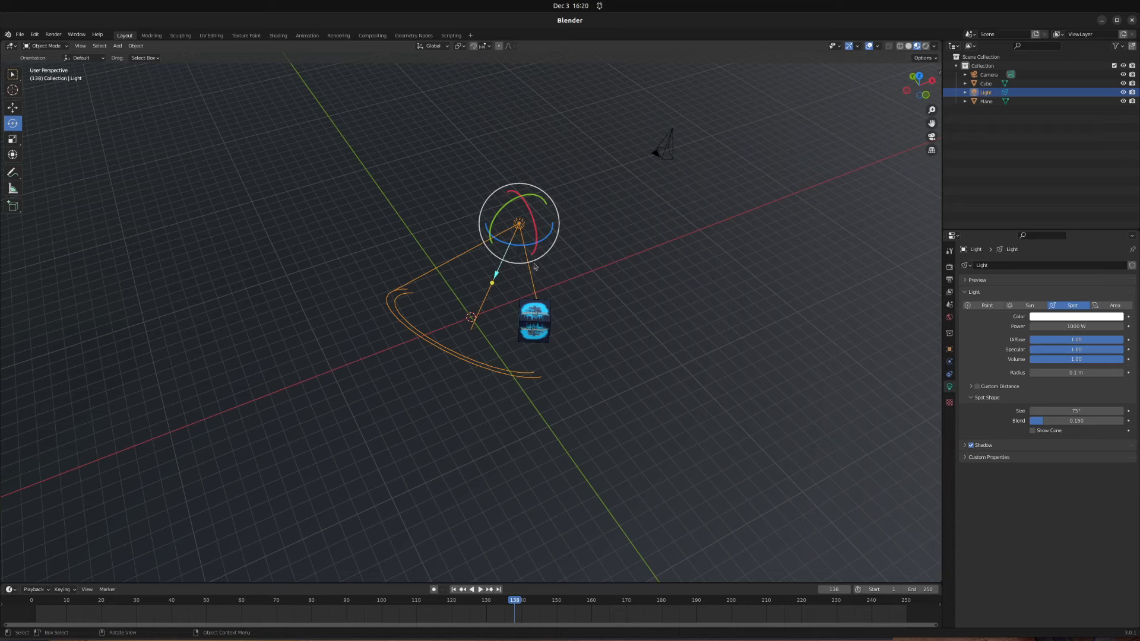
Step: Replace the existing scene light with a new Spot light and raise it straight up along the Z axis, high above the cube
key(x)
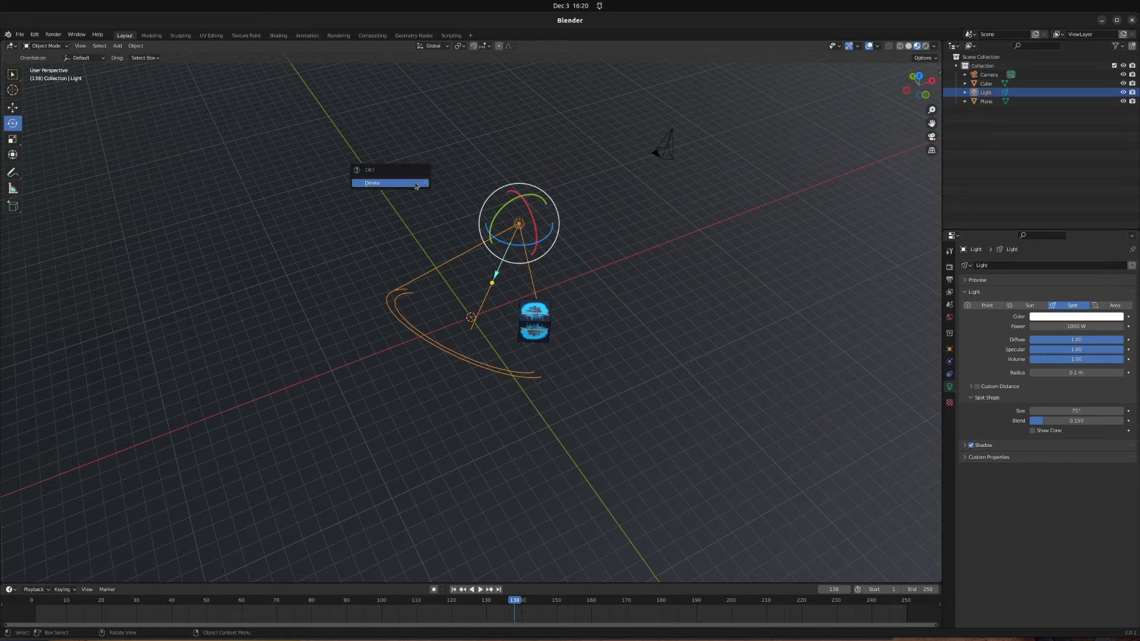
click(416, 186)
click(117, 46)
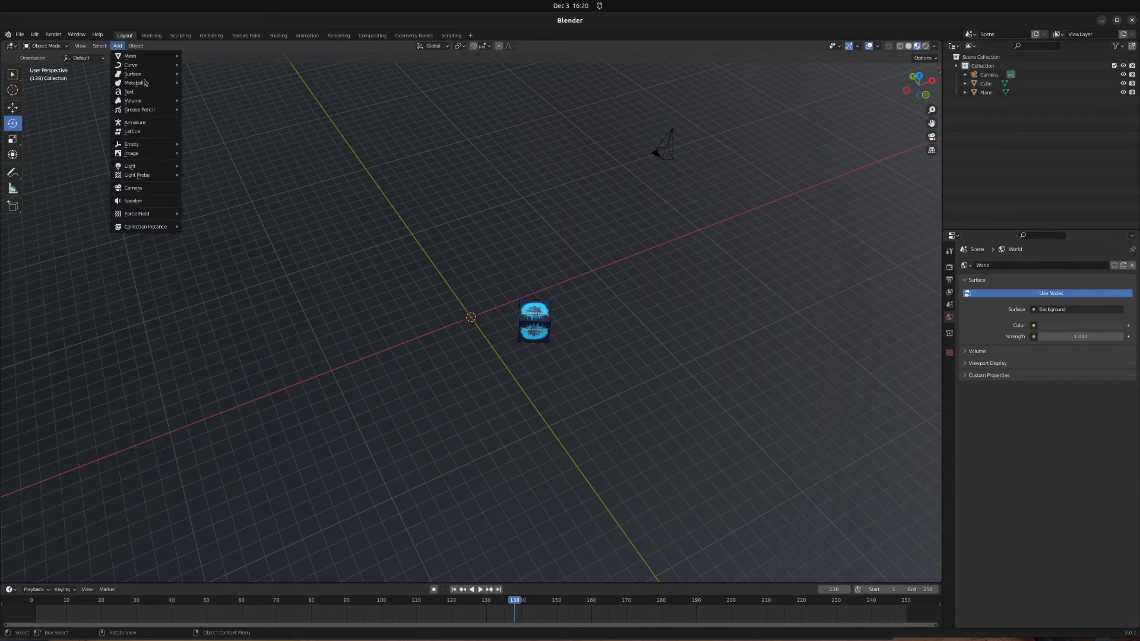
mouse_move(138, 173)
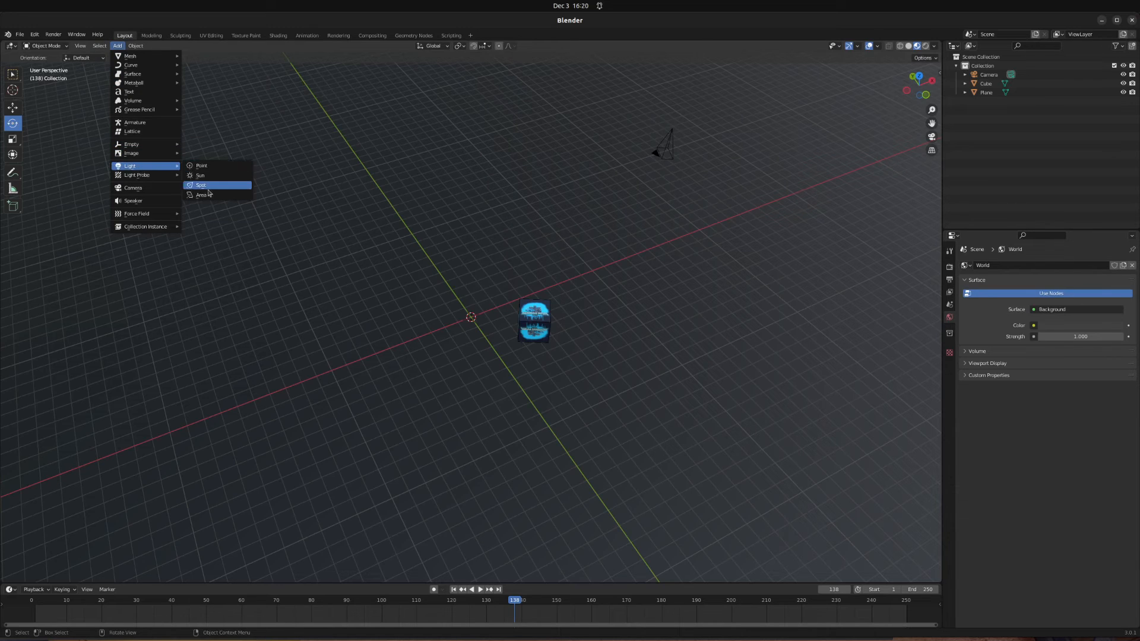
click(208, 187)
click(12, 107)
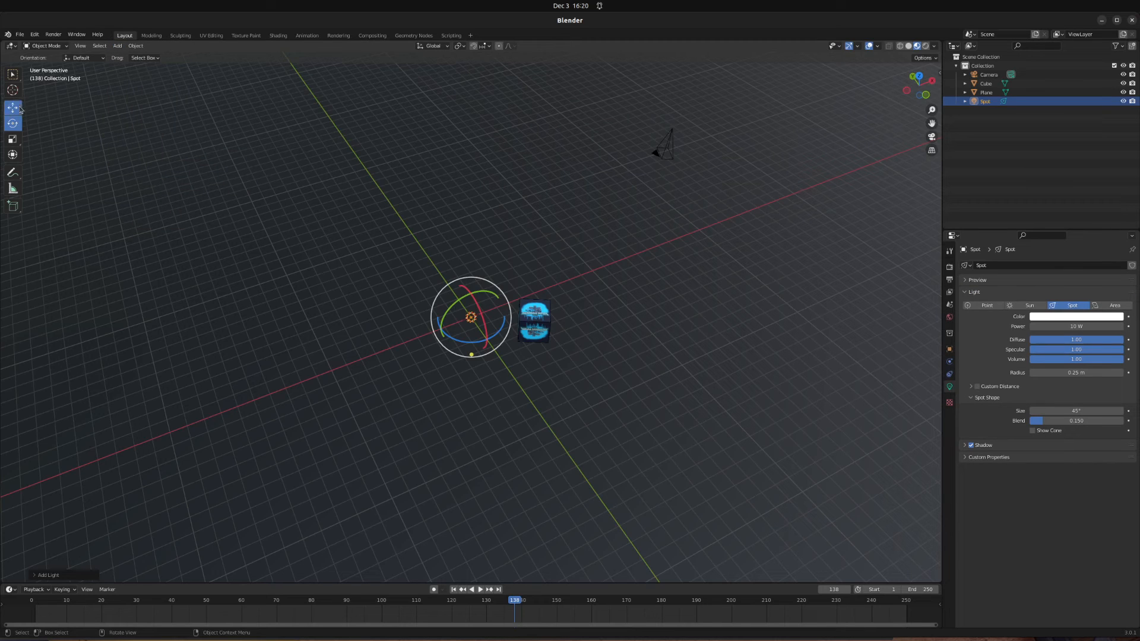
drag(473, 295, 469, 49)
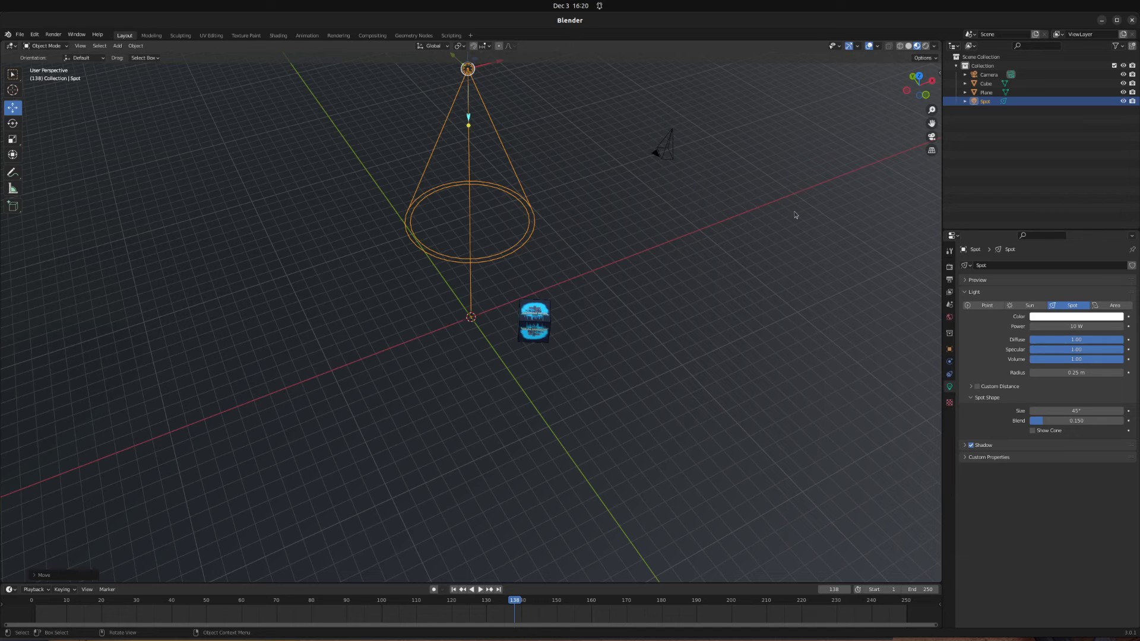
Step: Bake the rigid body simulation cache in the scene's Rigid Body World settings
click(949, 305)
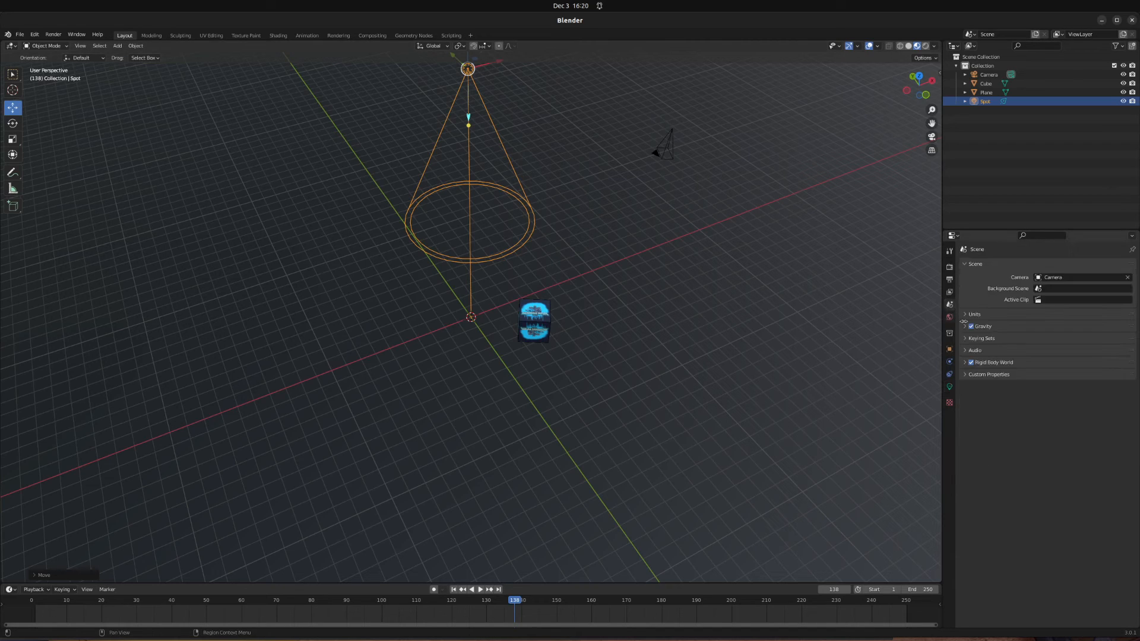
click(1038, 365)
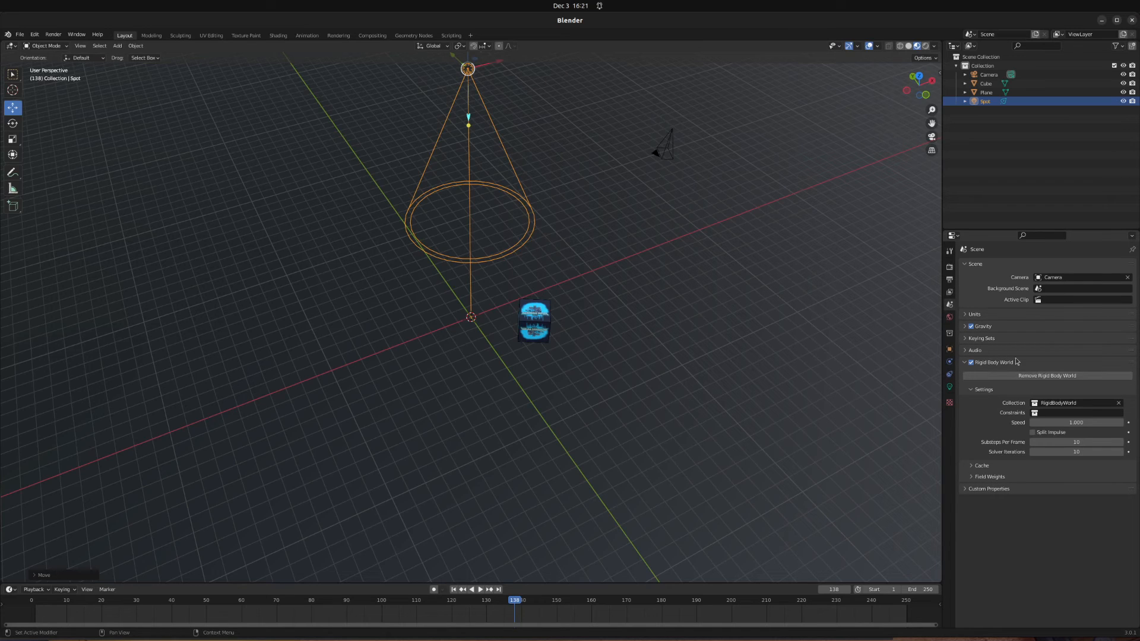
click(997, 466)
click(995, 515)
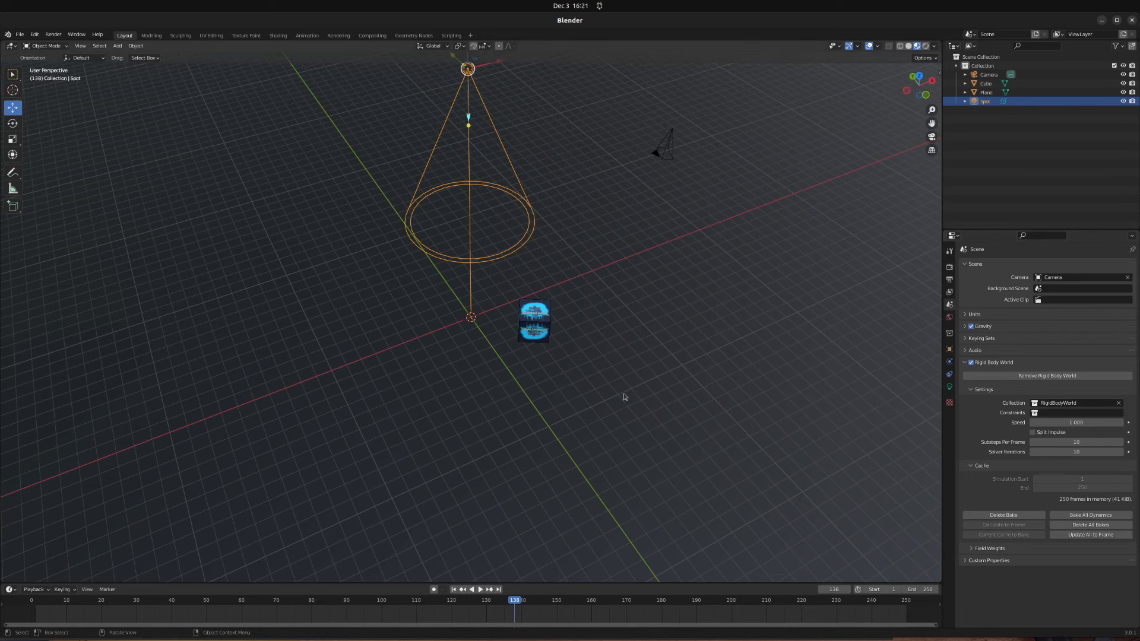
Step: Select the camera and move it along the X axis until it is level with the cube
click(671, 158)
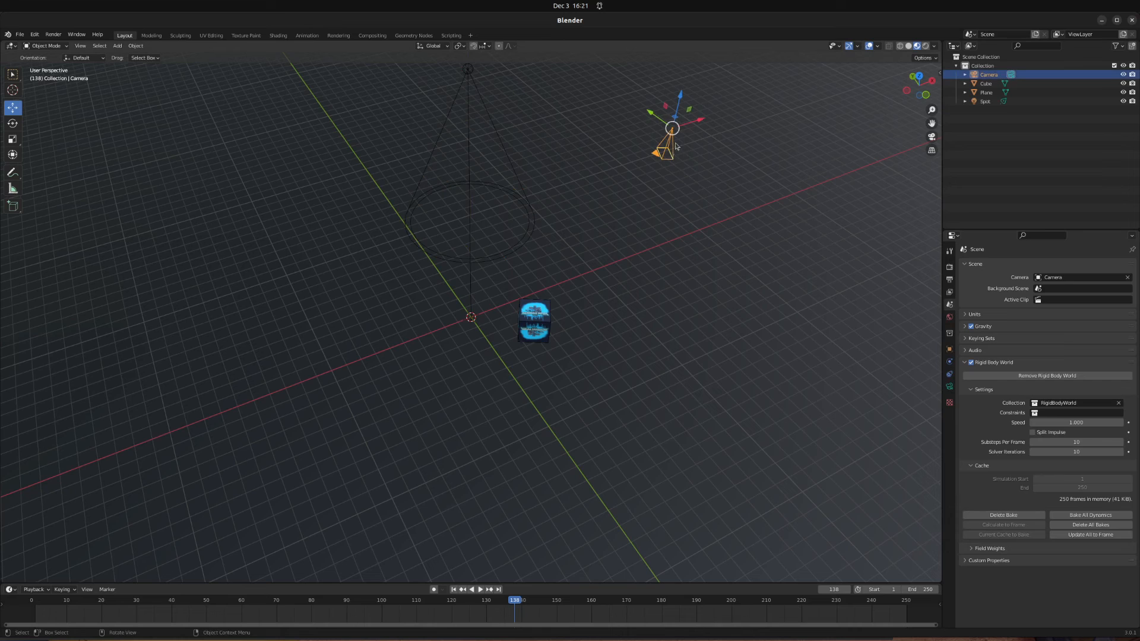
drag(691, 125, 553, 153)
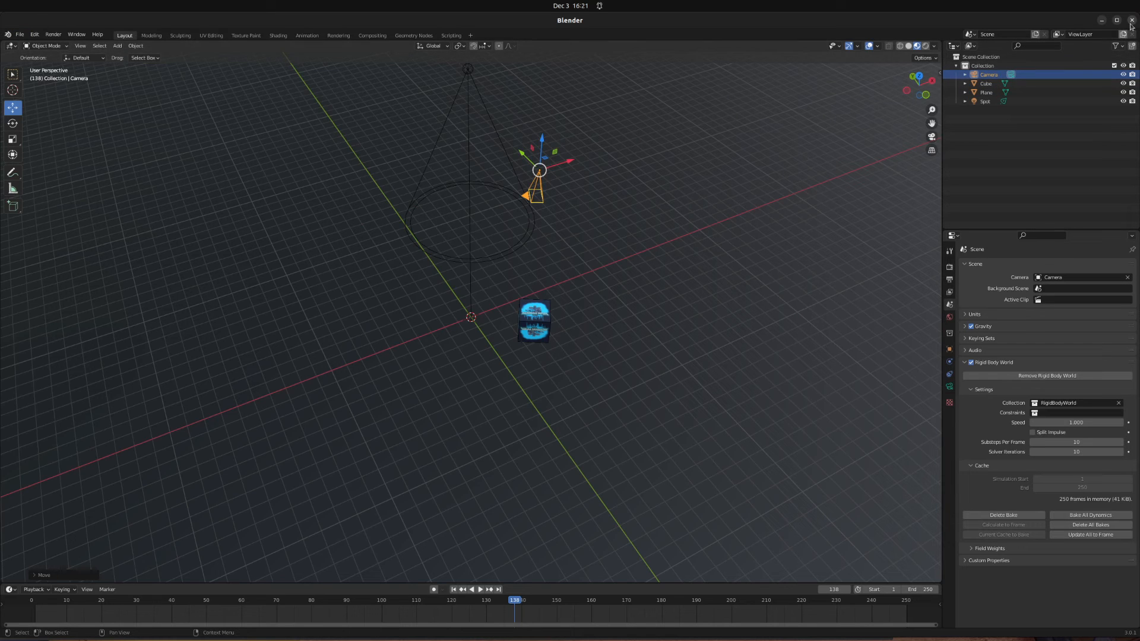
scroll(526, 356, down, 3)
scroll(531, 338, up, 2)
scroll(540, 305, down, 3)
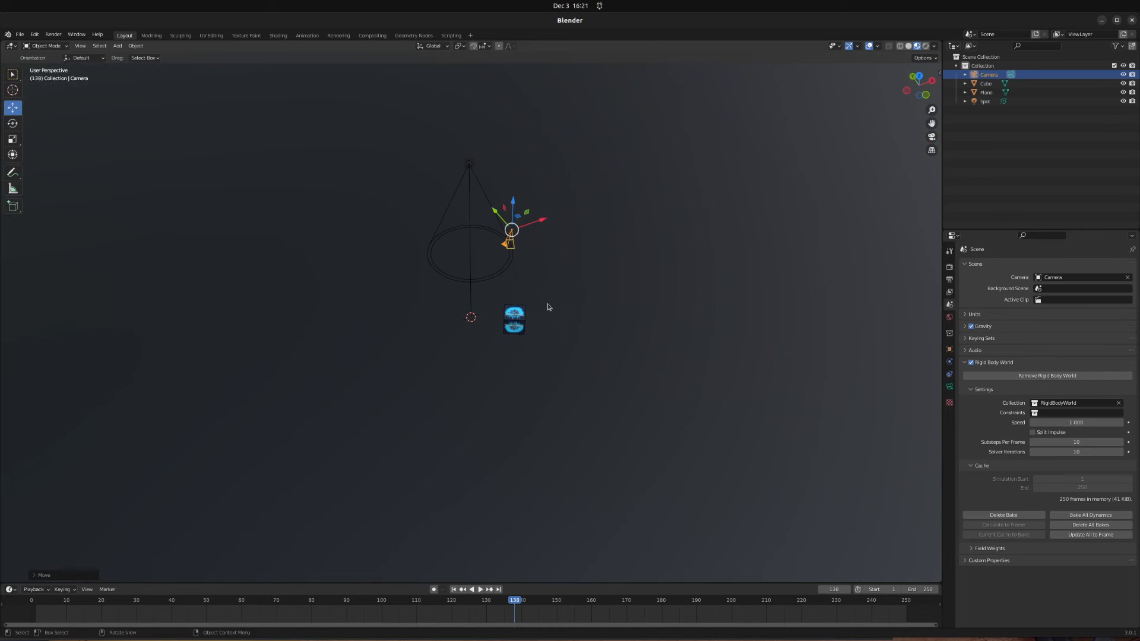
scroll(547, 306, up, 1)
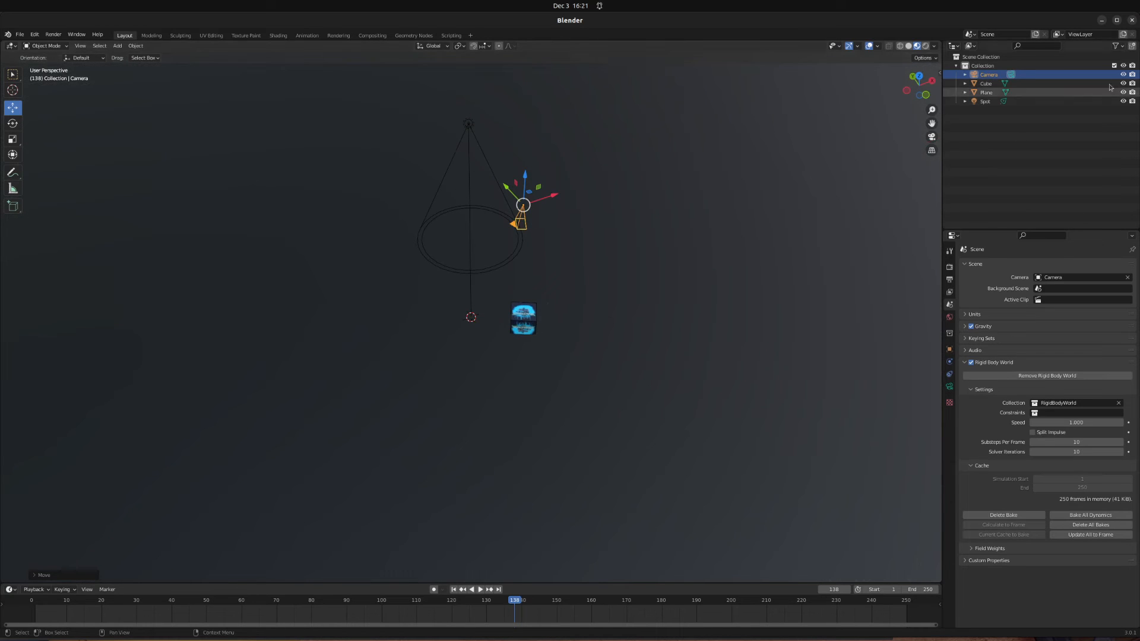
Step: Save the project as untitled.blend in the Downloads folder and close Blender
click(1132, 21)
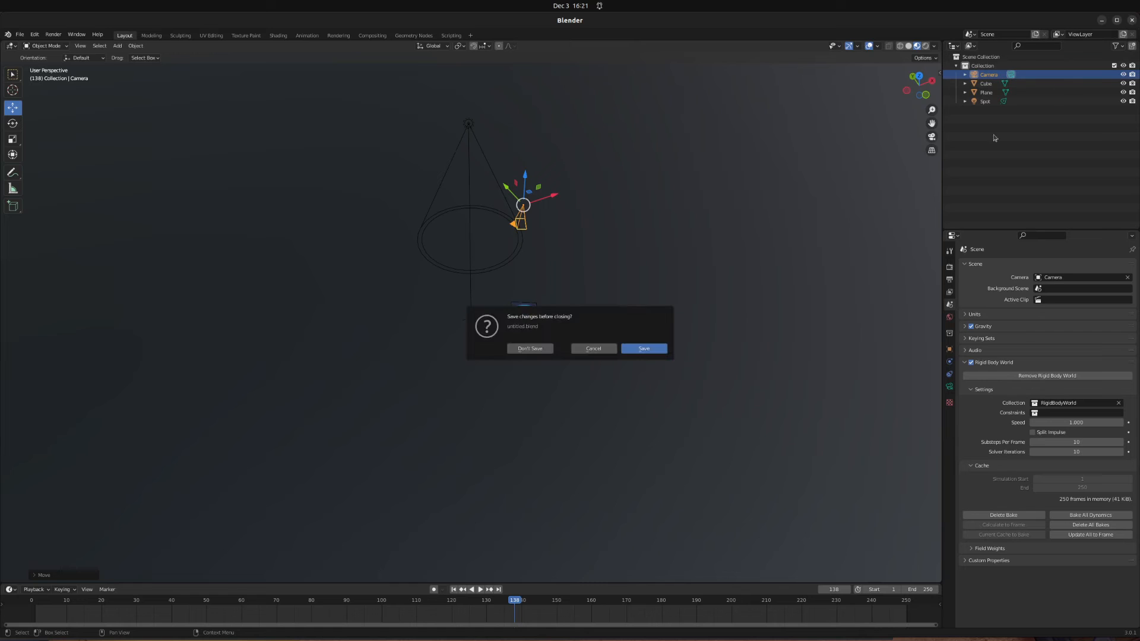
click(646, 349)
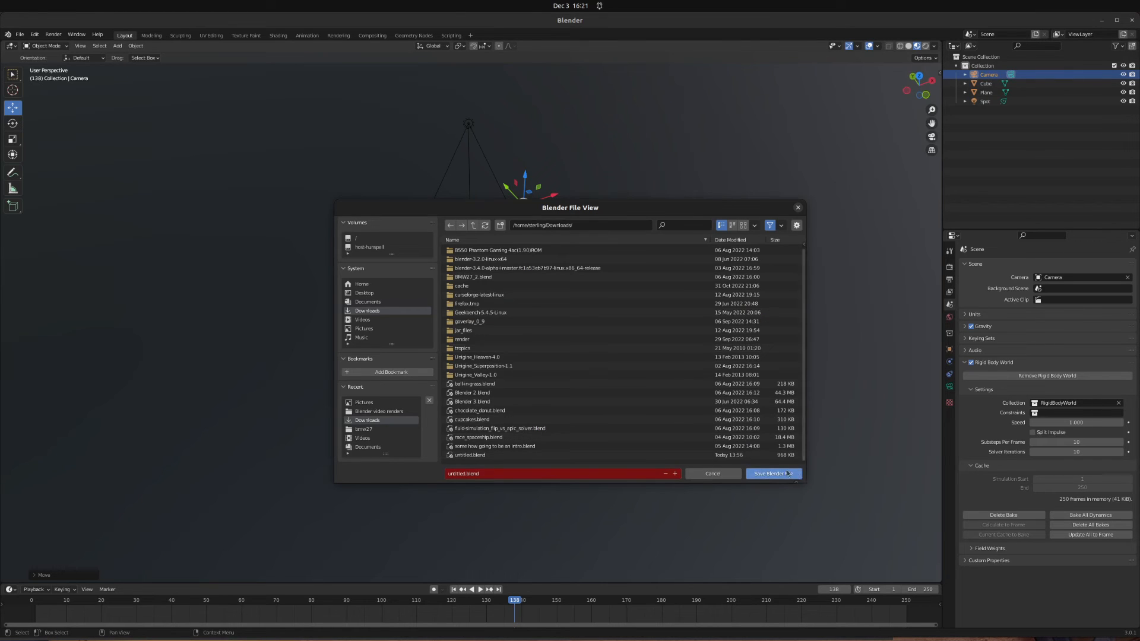
click(760, 473)
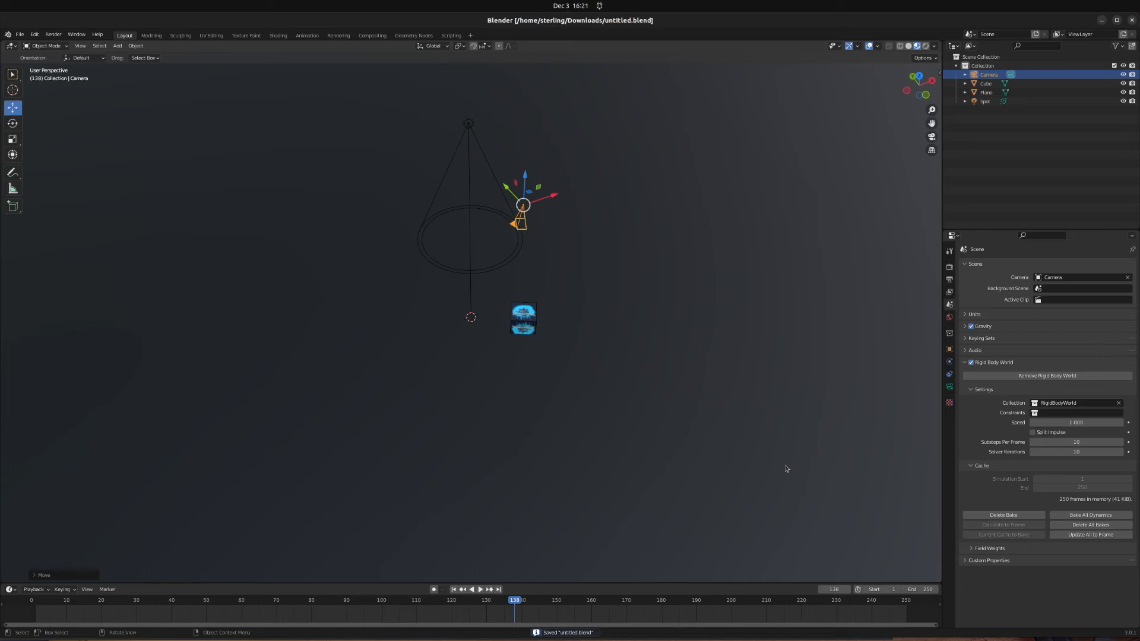
click(1131, 21)
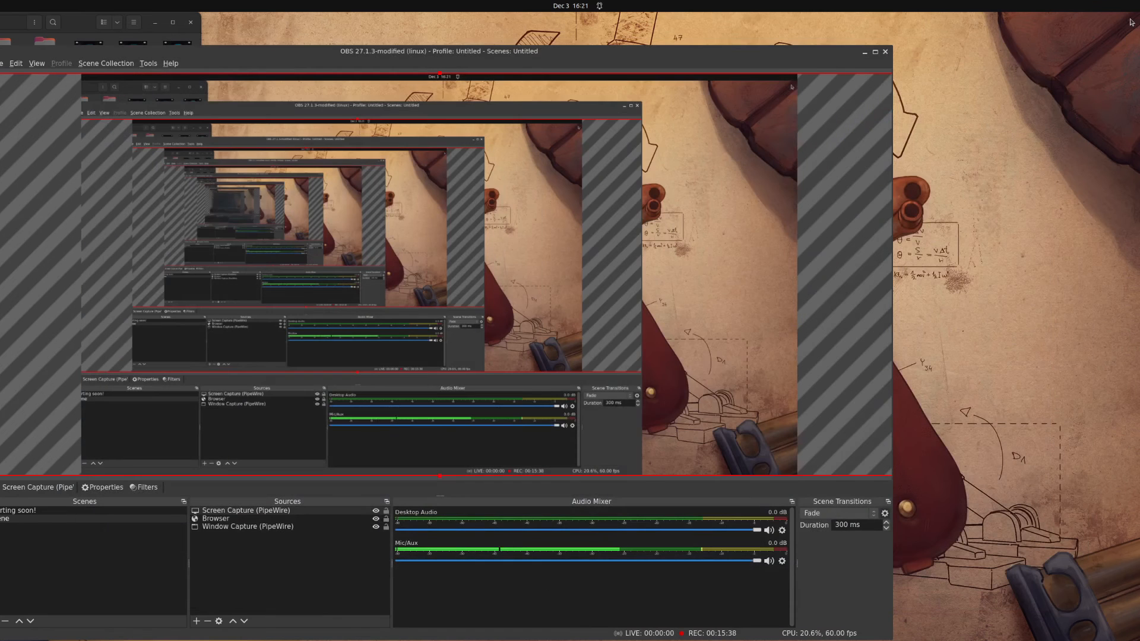
drag(713, 54, 827, 31)
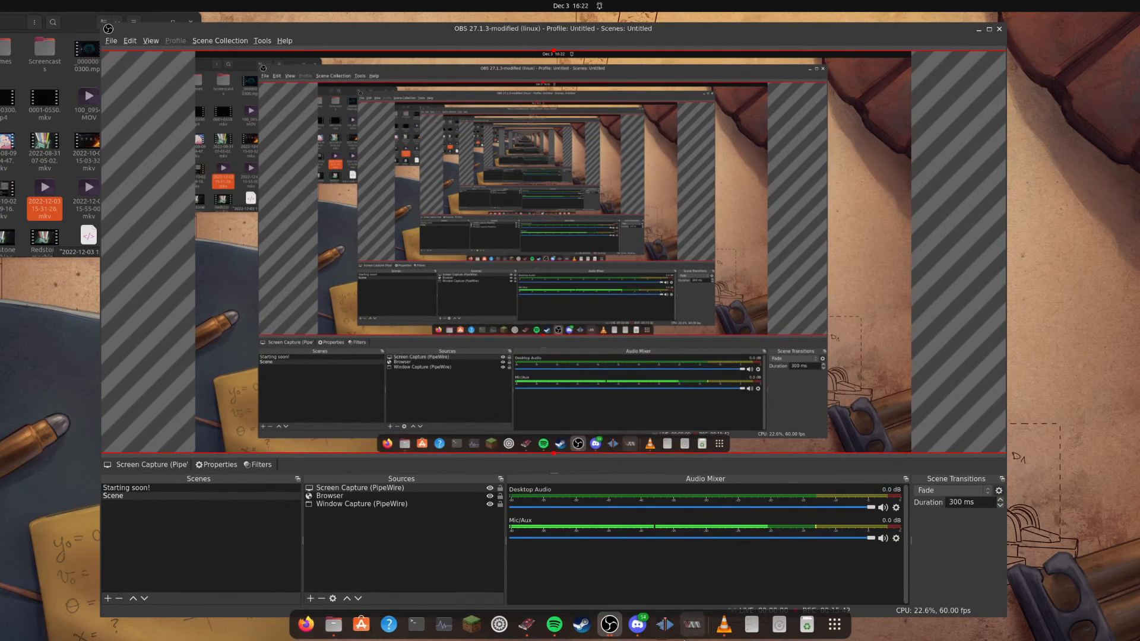
click(834, 624)
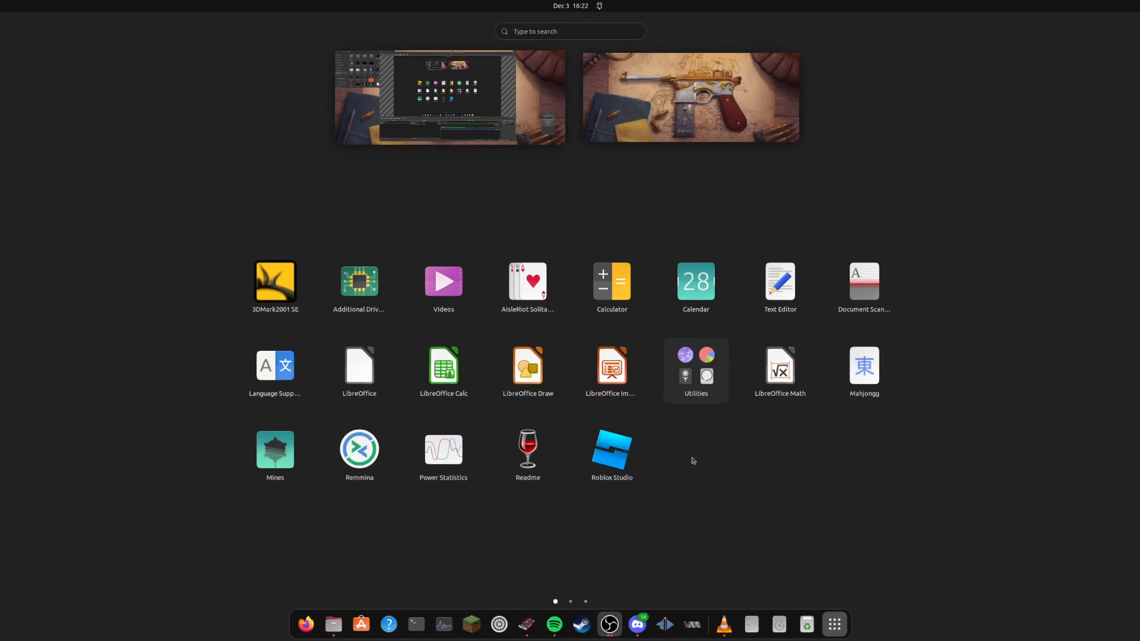
scroll(879, 481, down, 1)
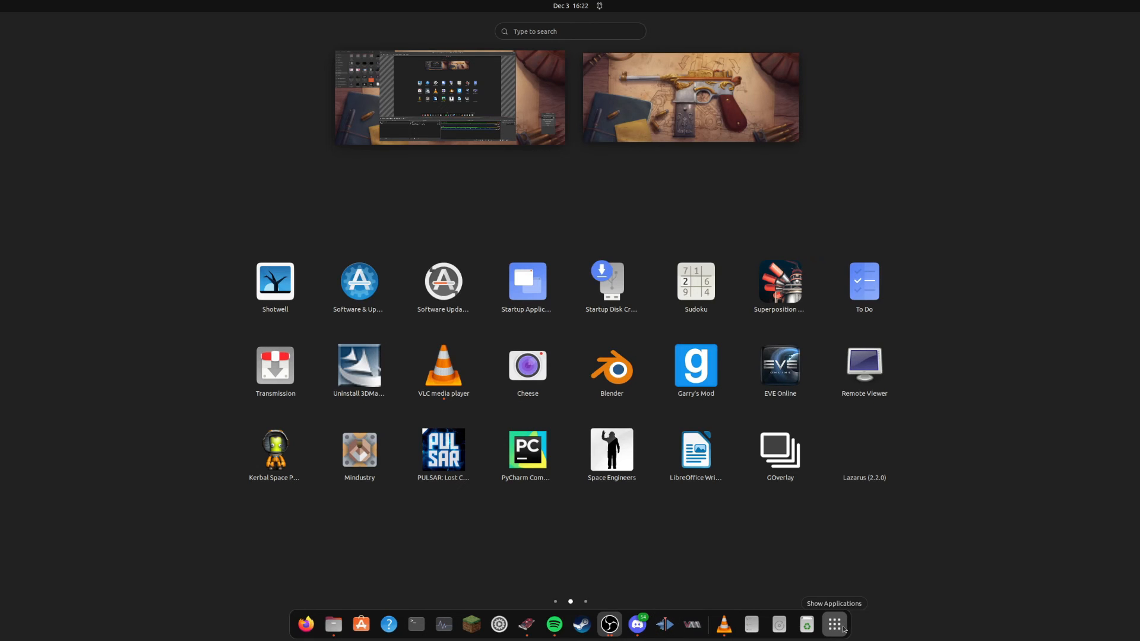
click(609, 622)
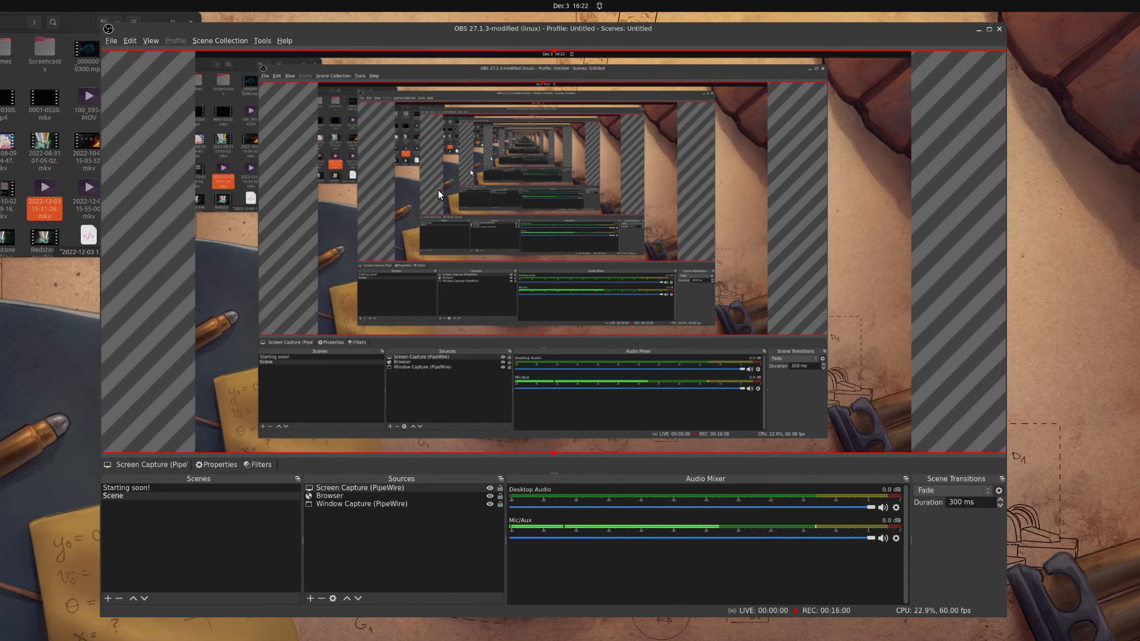
Step: Launch Kdenlive, move its window over the middle of the desktop and widen it
mouse_move(641, 632)
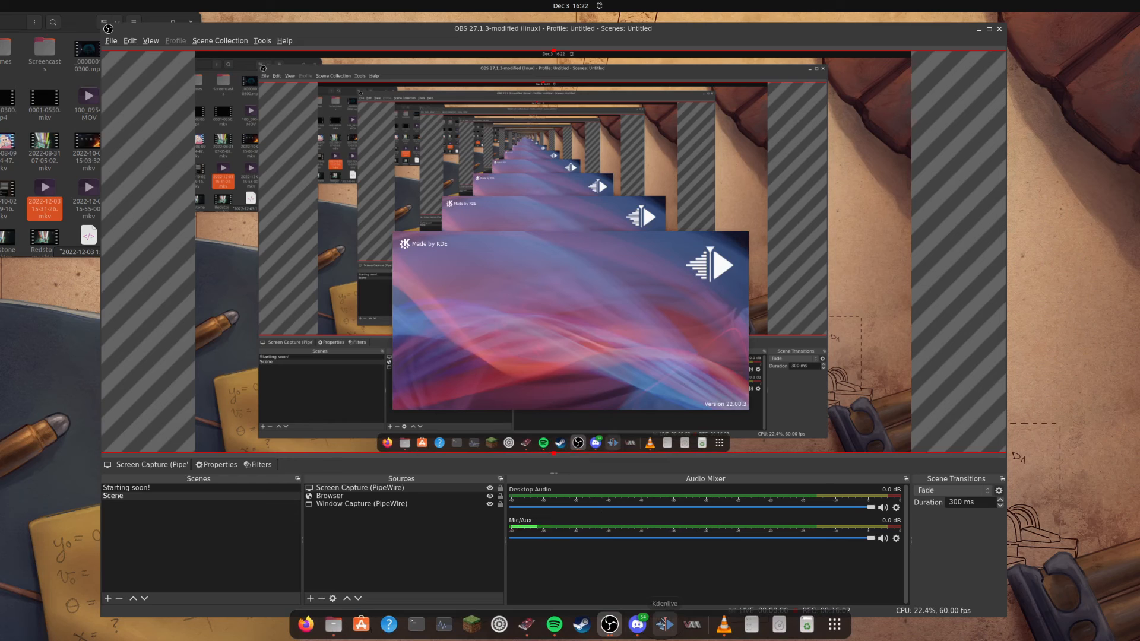
drag(176, 43, 686, 153)
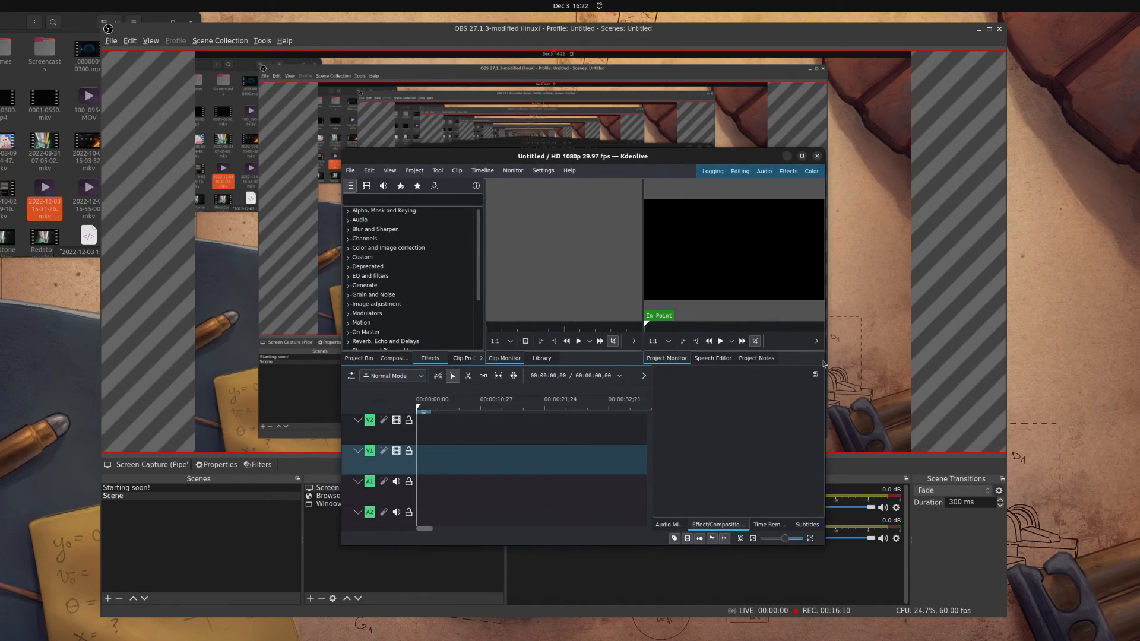
drag(824, 354, 944, 354)
click(401, 220)
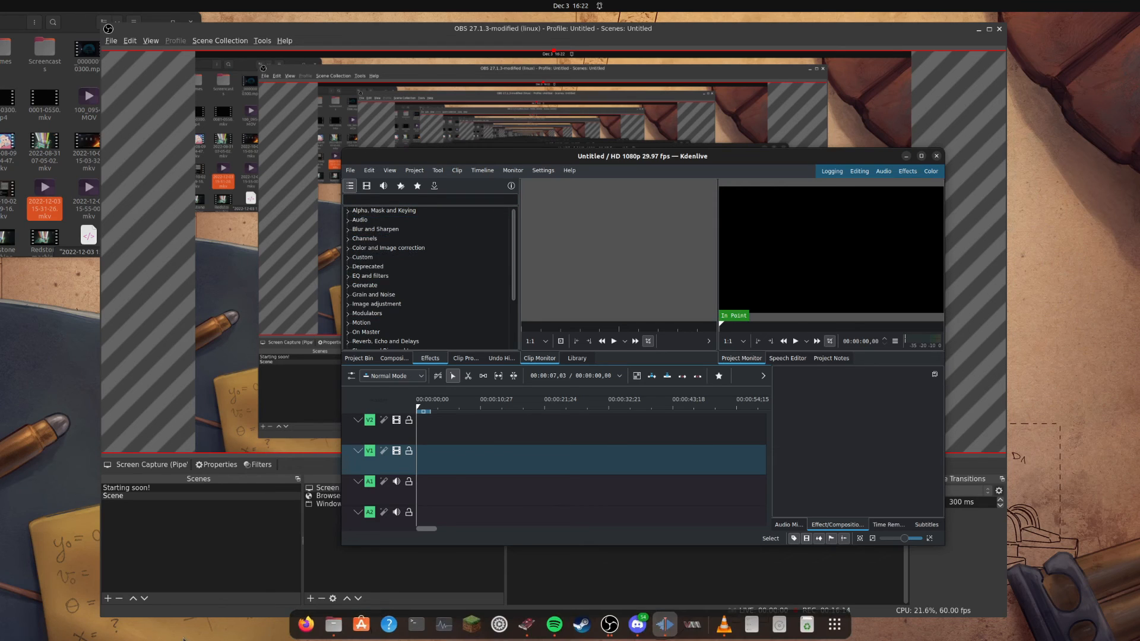
click(359, 173)
click(370, 199)
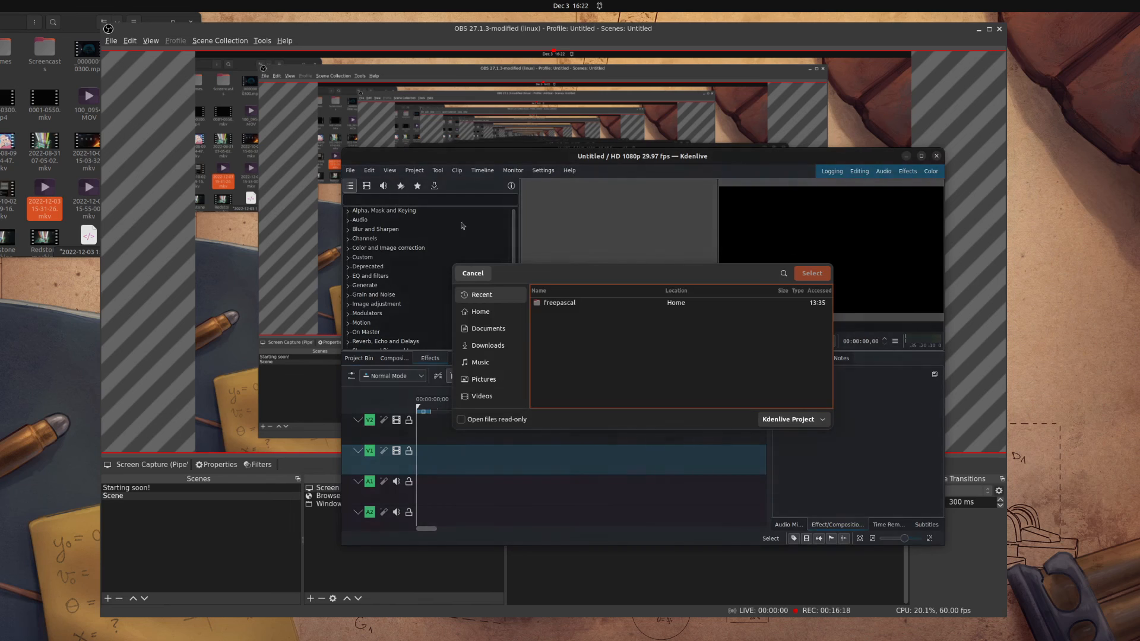
click(472, 273)
Step: Switch to the file manager, place its window beside Kdenlive and open the Blender video renders folder
click(334, 624)
drag(81, 25, 218, 146)
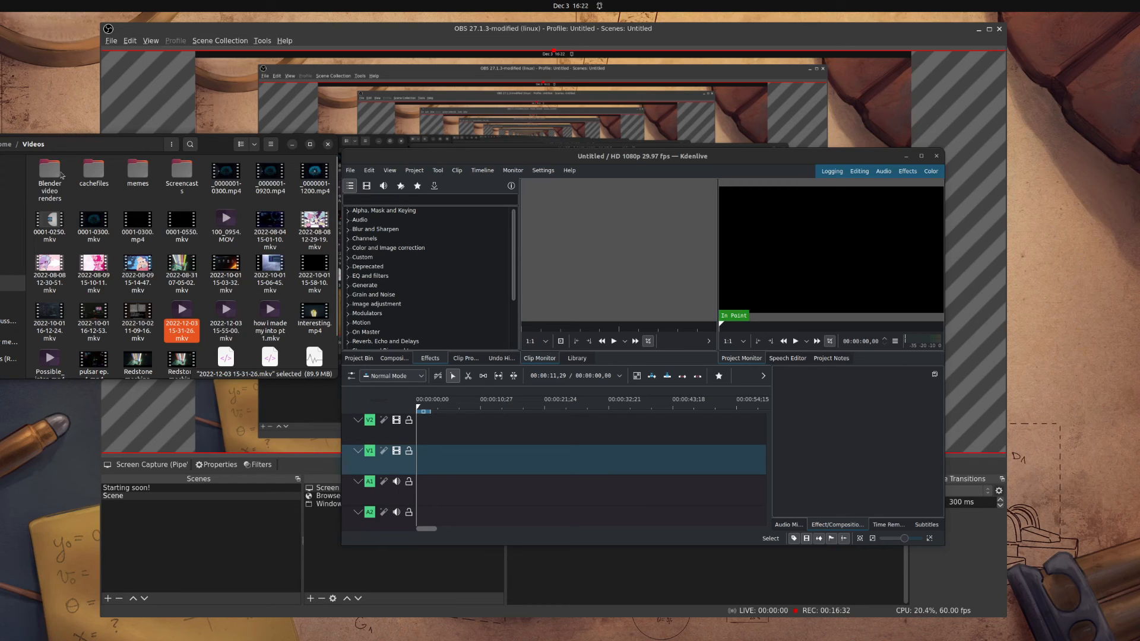
double_click(54, 172)
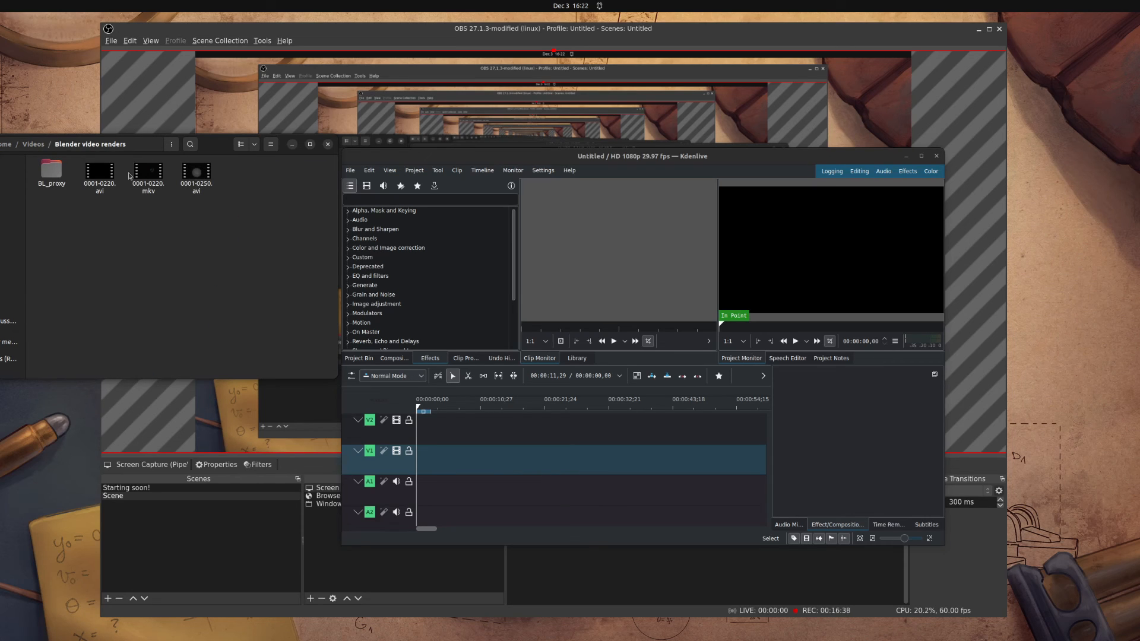
Step: Play the rendered clip 0001-0220.mkv in VLC and close the player
click(143, 174)
double_click(143, 173)
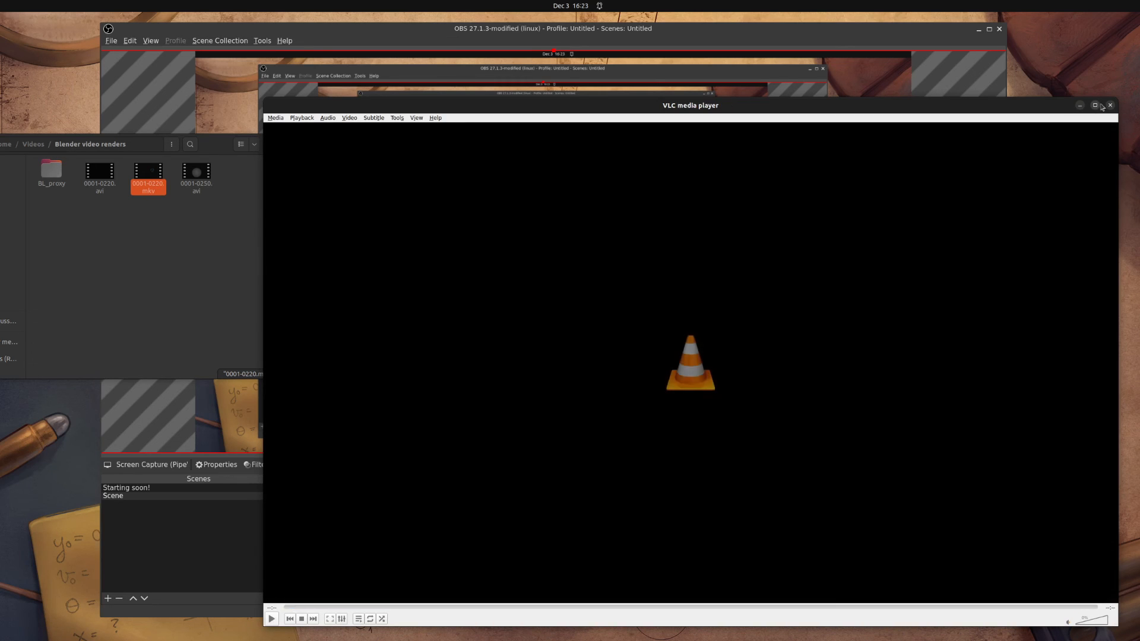
click(1109, 105)
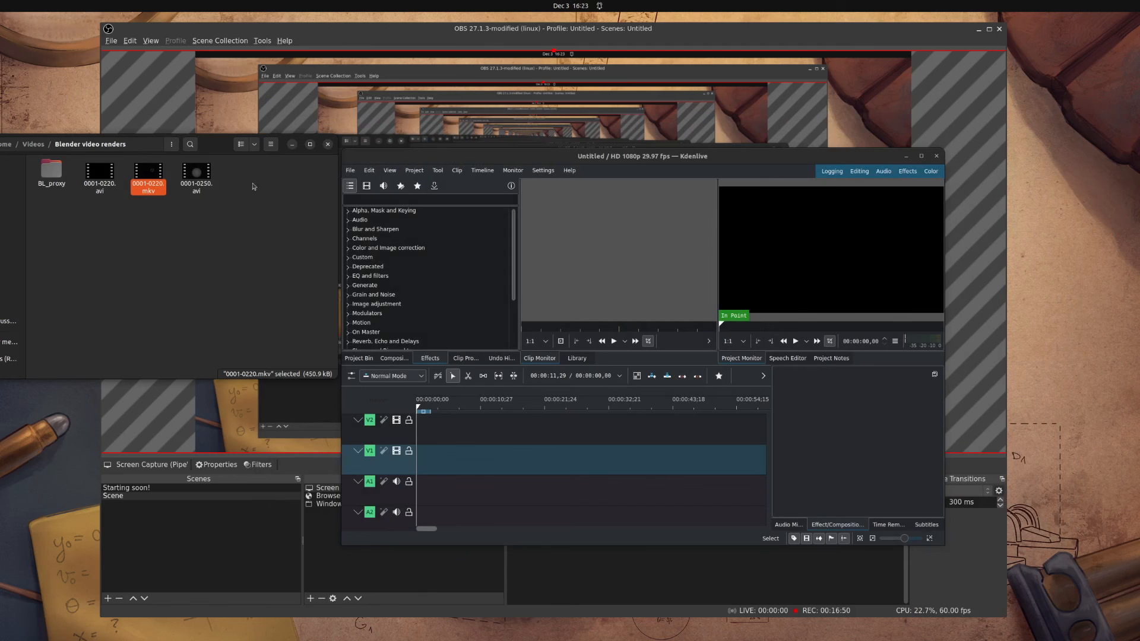
Step: Place 0001-0220.mkv at the start of Kdenlive's V1 track and play it in the project monitor
drag(151, 175, 433, 453)
key(Home)
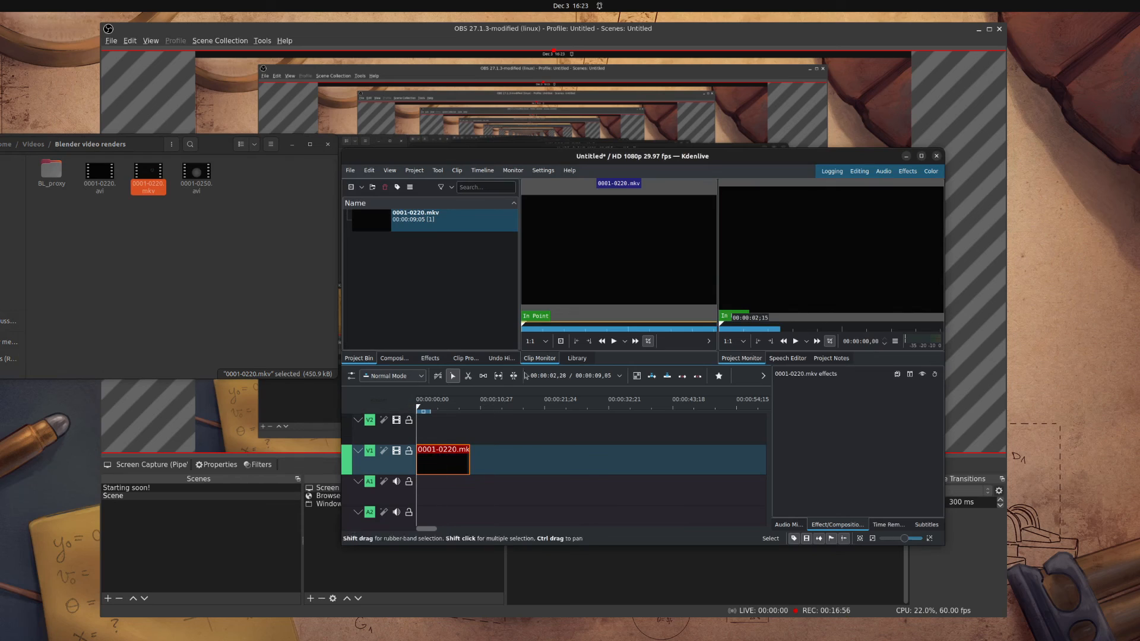
click(794, 341)
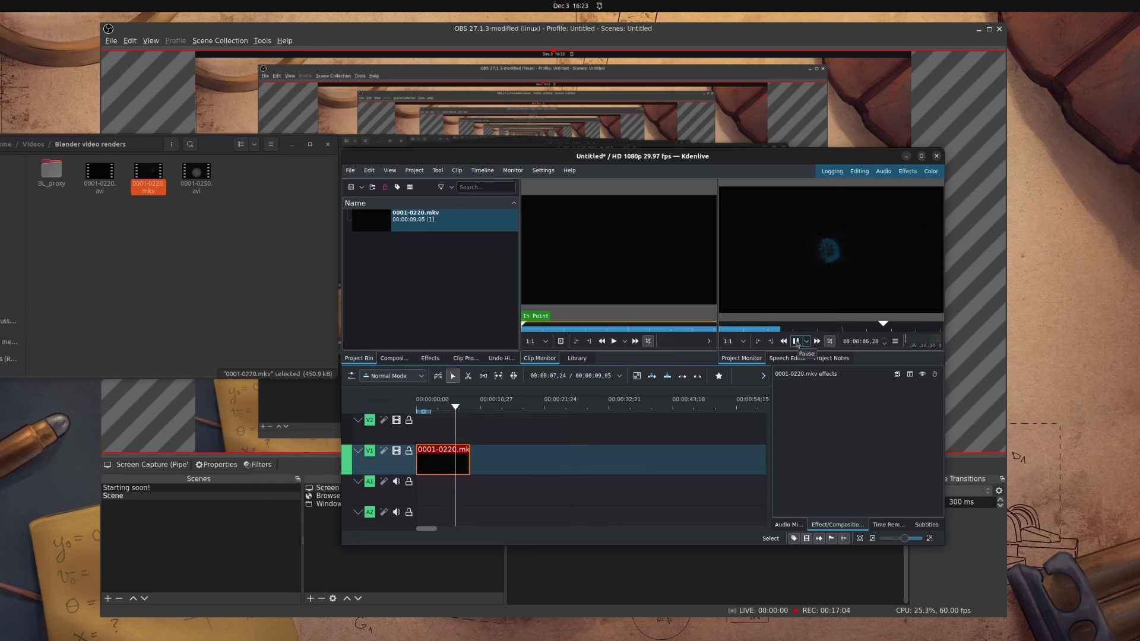
click(796, 341)
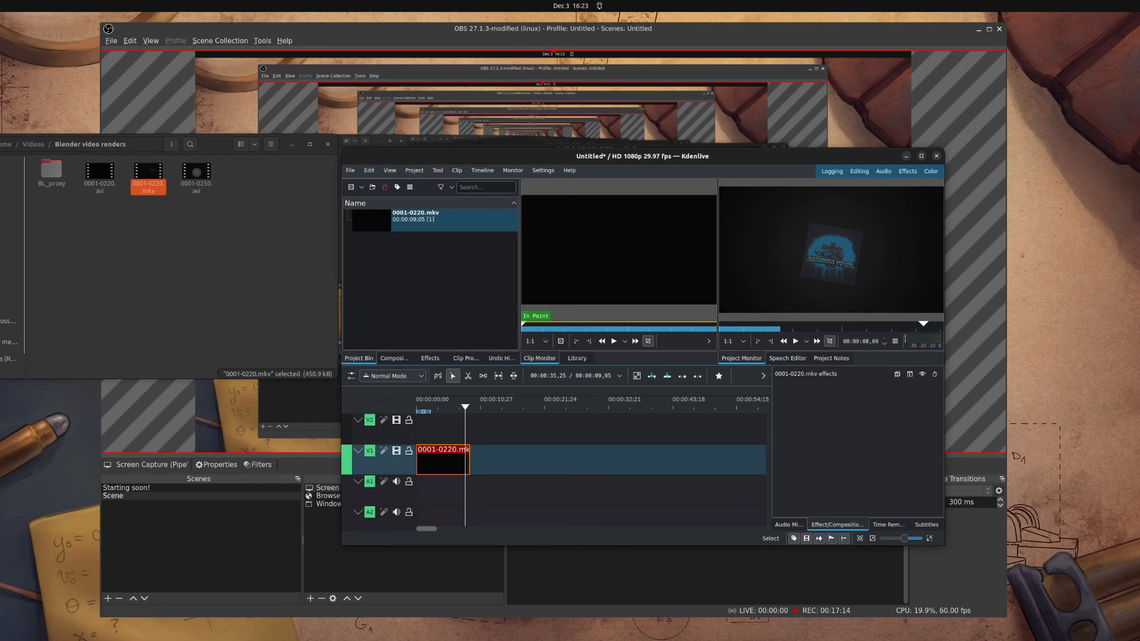
Step: Find powerful-beat-121791.mp3 in the Downloads folder, listen to it briefly and close the music player
click(3, 249)
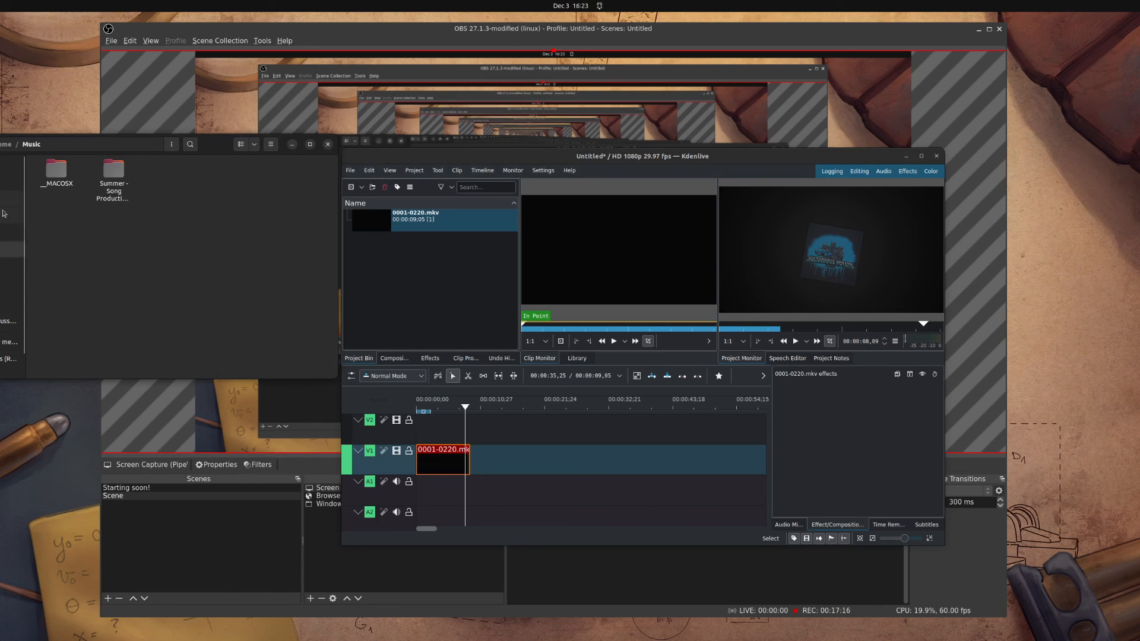
click(3, 231)
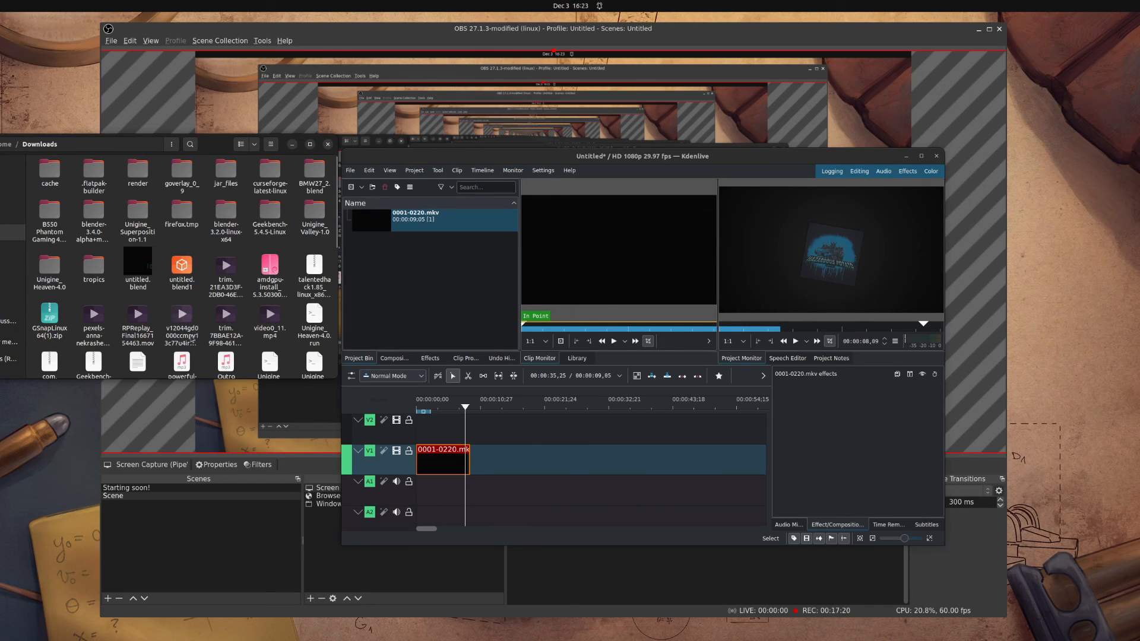
scroll(213, 308, down, 3)
double_click(187, 287)
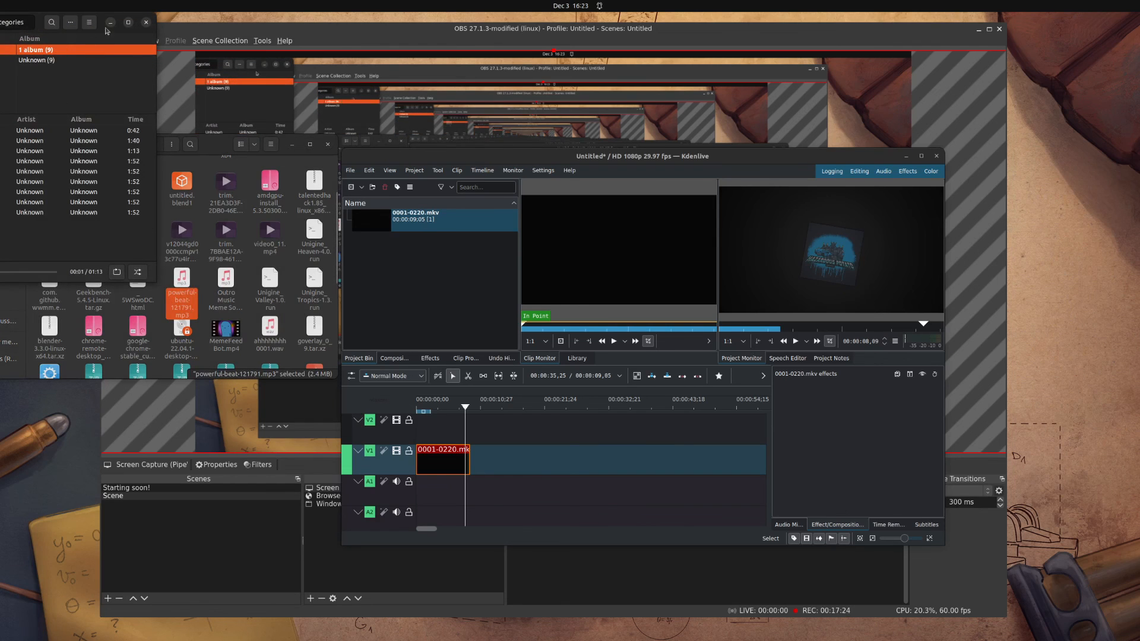
click(144, 23)
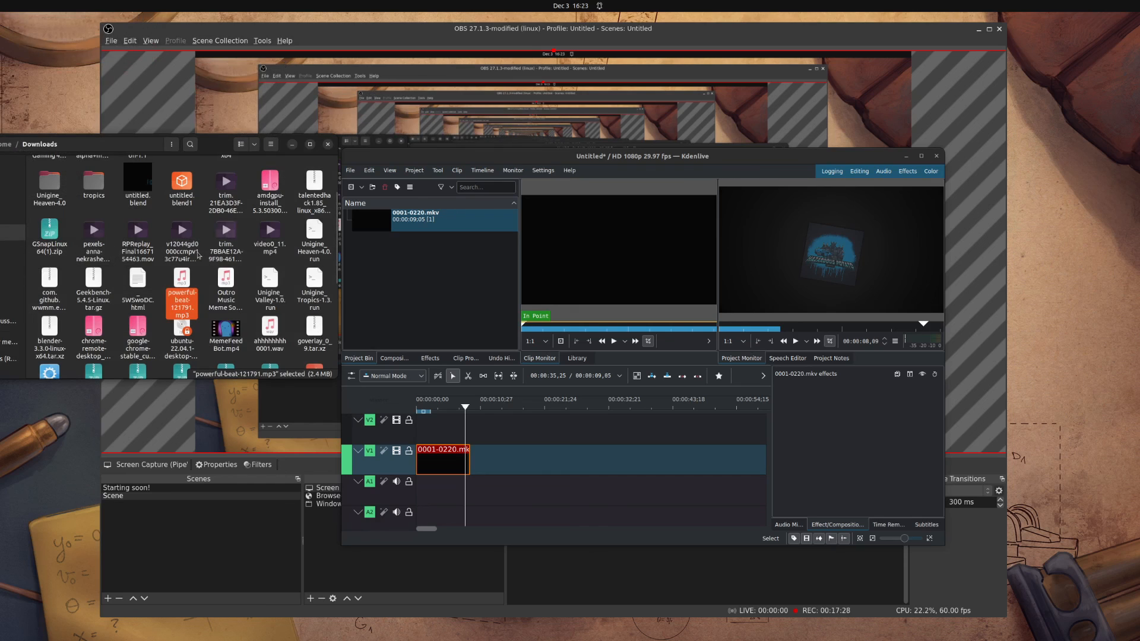
Step: Add powerful-beat-121791.mp3 from the Downloads folder to audio track A1 and align it with the start of the timeline
mouse_move(664, 631)
drag(182, 278, 446, 503)
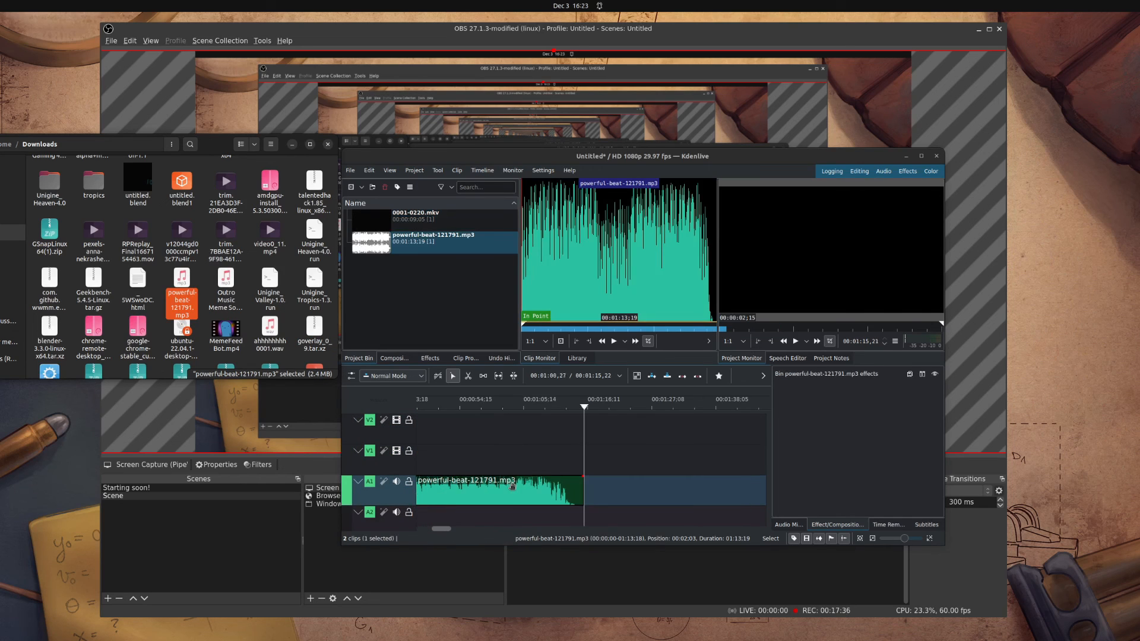
scroll(513, 490, up, 3)
drag(513, 490, 500, 490)
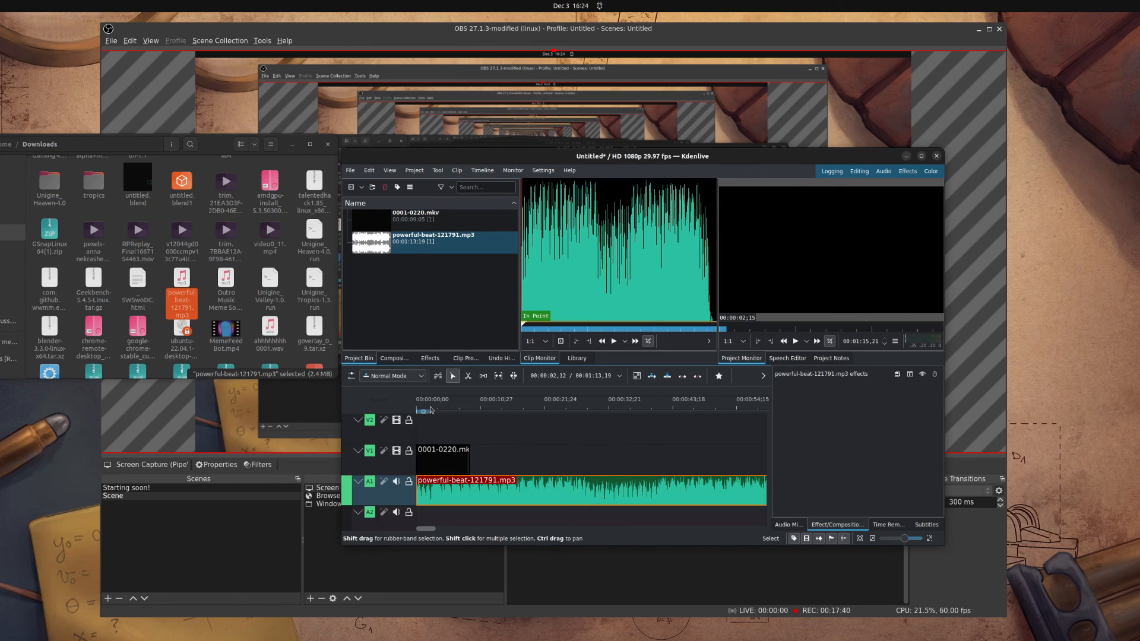
Step: Play the video and music together from the start of the timeline twice, pausing after a few seconds each time
key(Home)
click(796, 342)
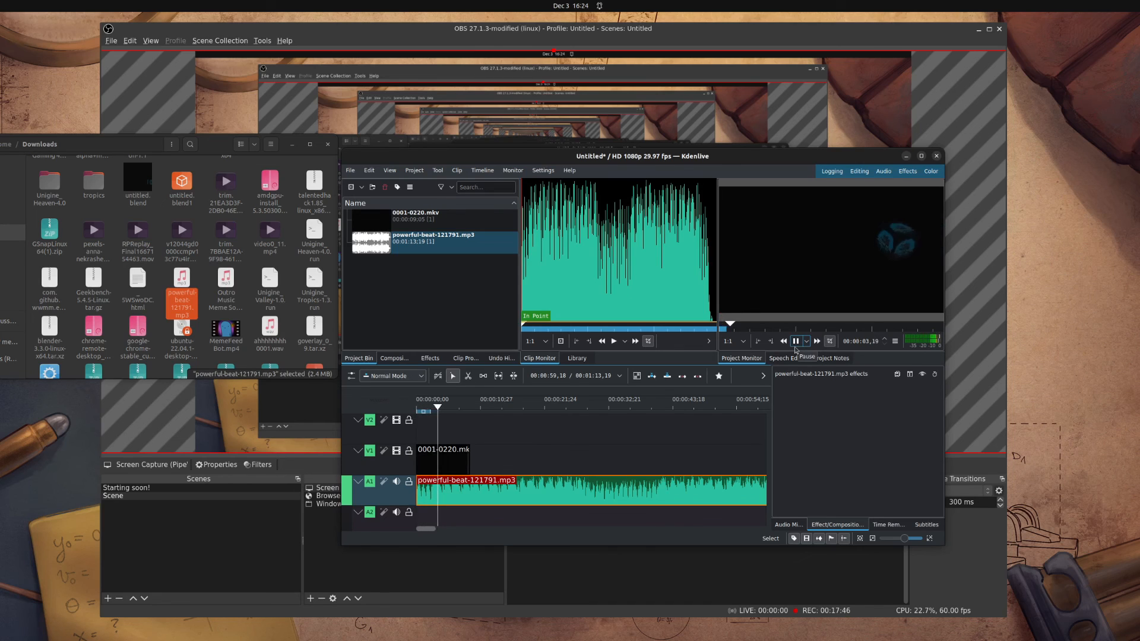
click(796, 342)
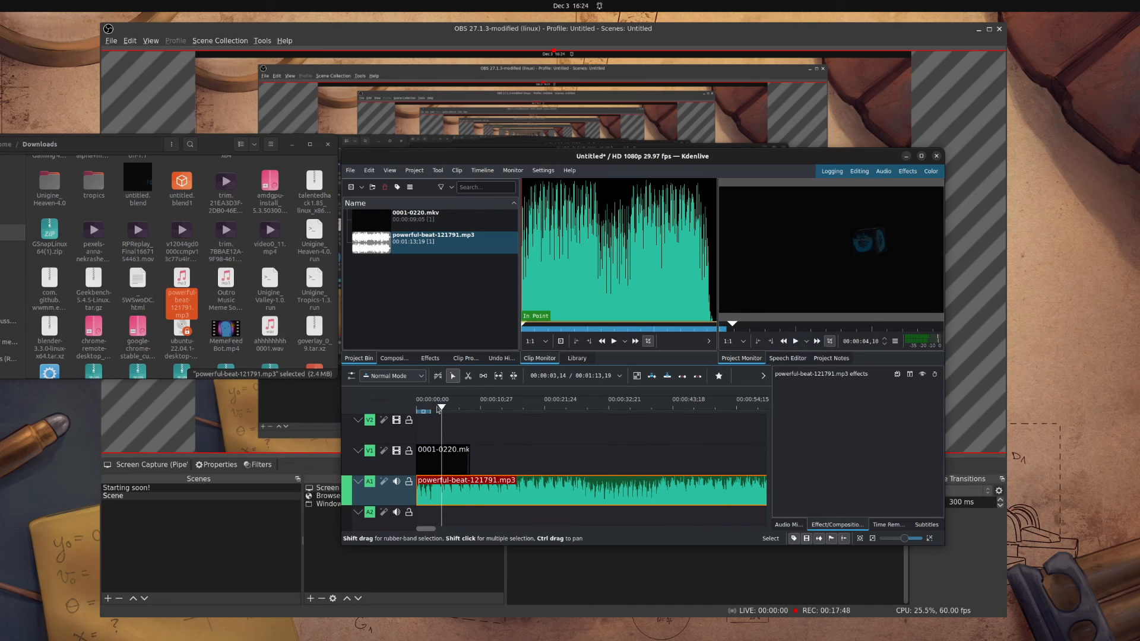
drag(438, 408, 416, 409)
click(796, 341)
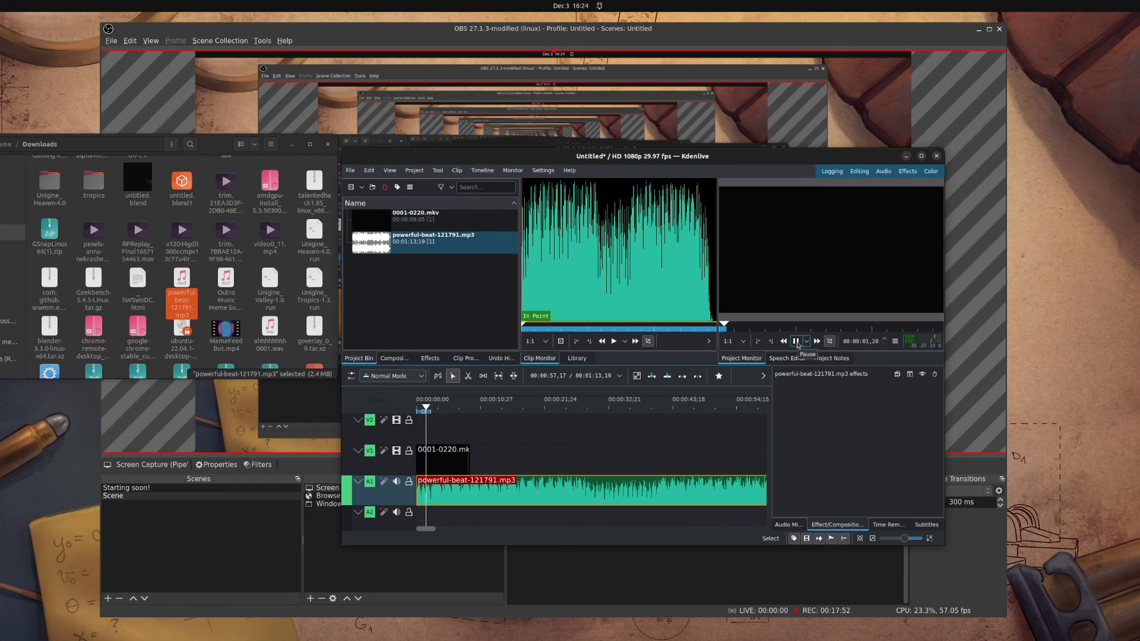
click(795, 342)
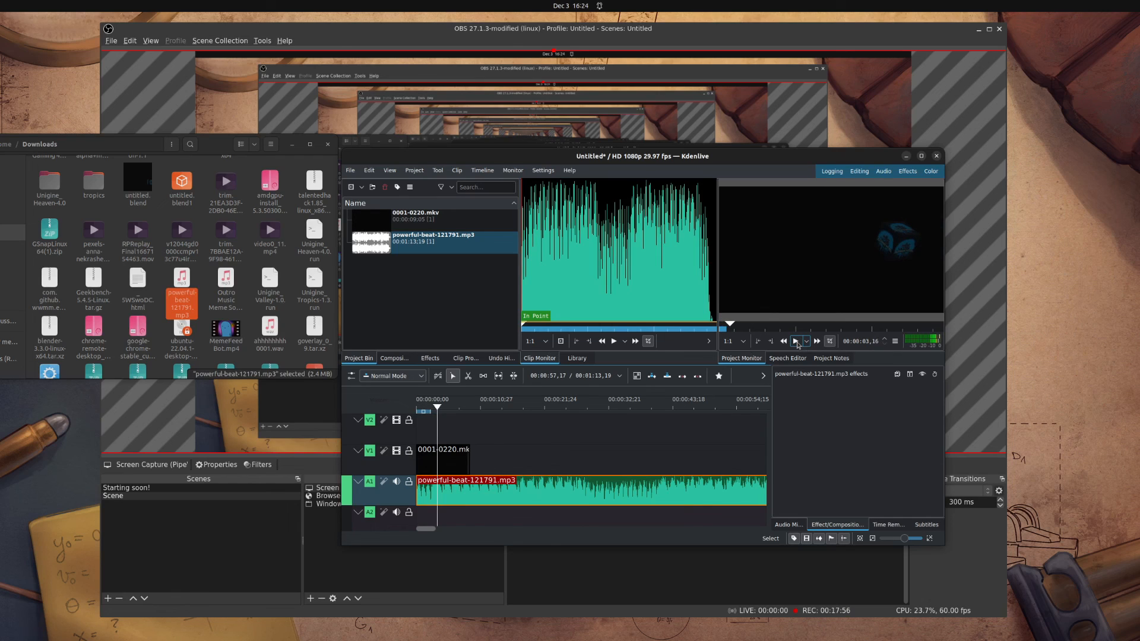
Step: Try delaying 0001-0220.mkv on V1 by about 2.5 seconds, preview it with the music and return it to the timeline start
click(457, 451)
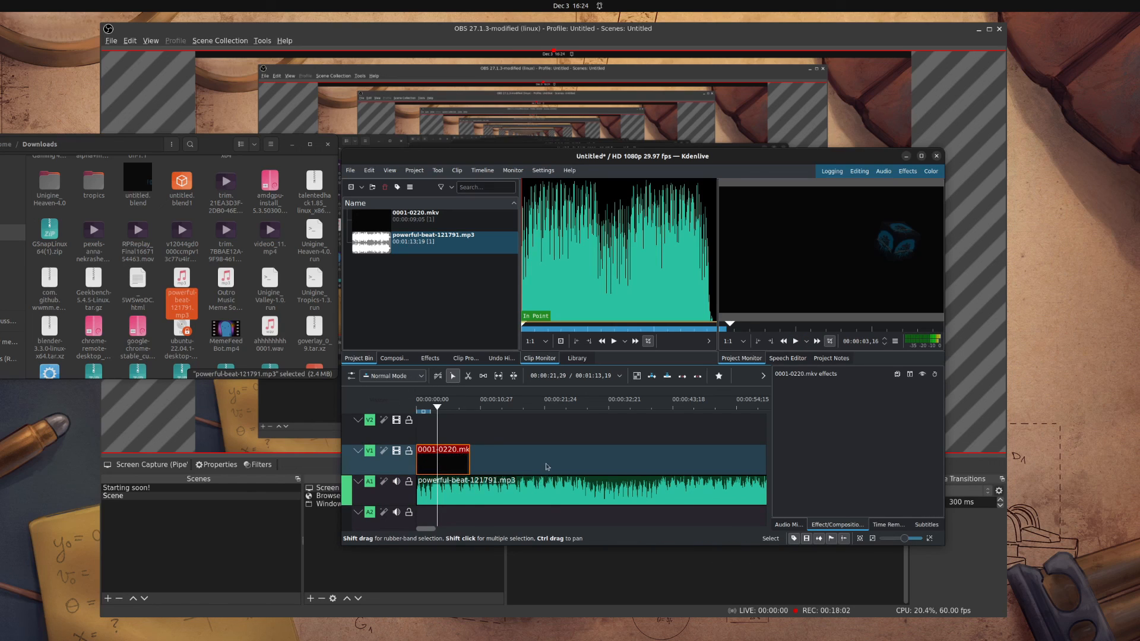
drag(450, 453, 459, 451)
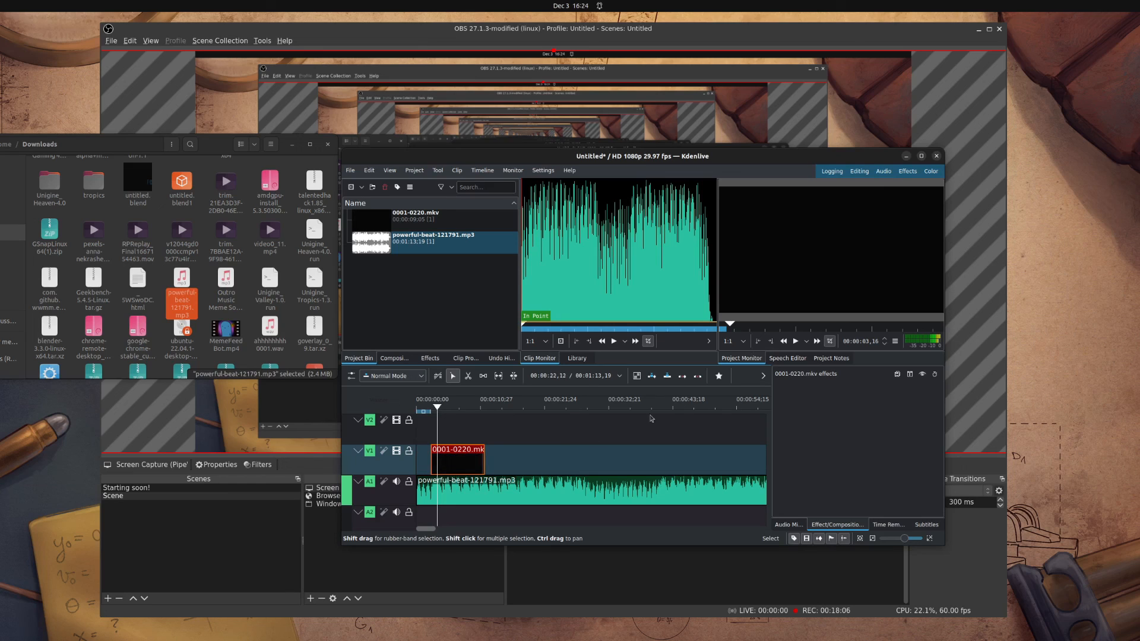
click(795, 341)
click(796, 342)
drag(451, 449, 438, 449)
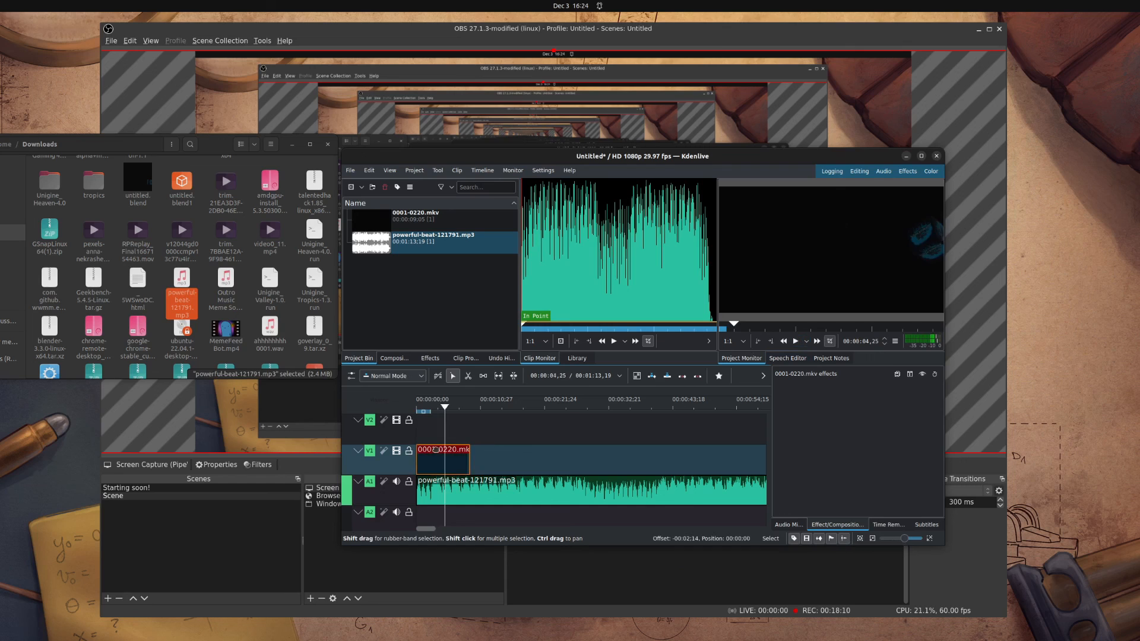
drag(431, 494, 414, 491)
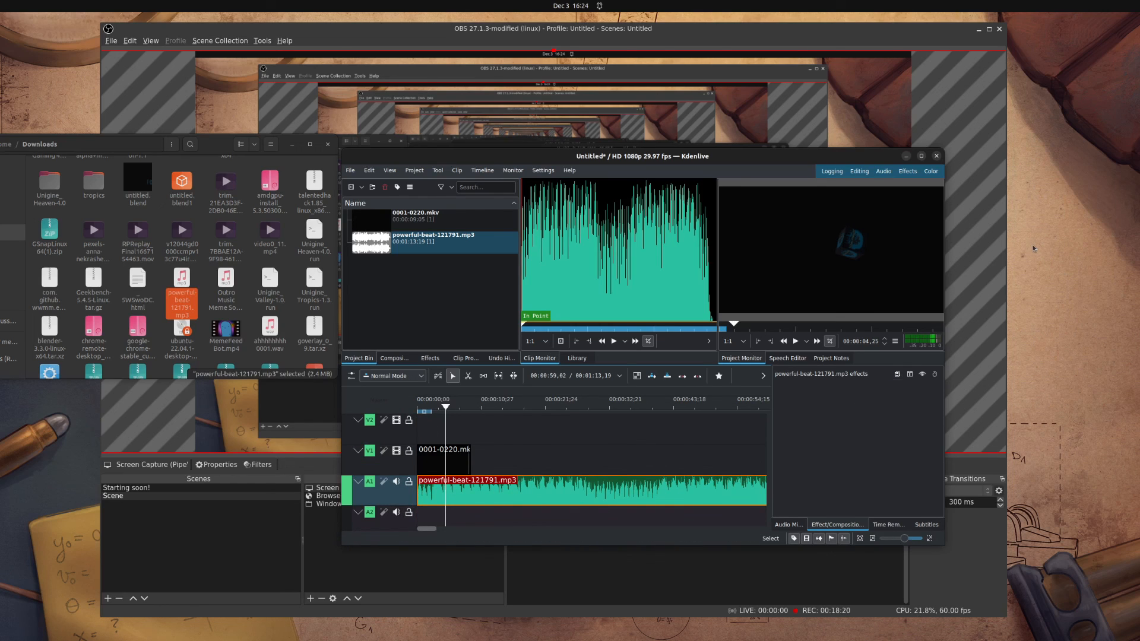
Step: Close Kdenlive without saving the project and close the Downloads file manager window
click(935, 156)
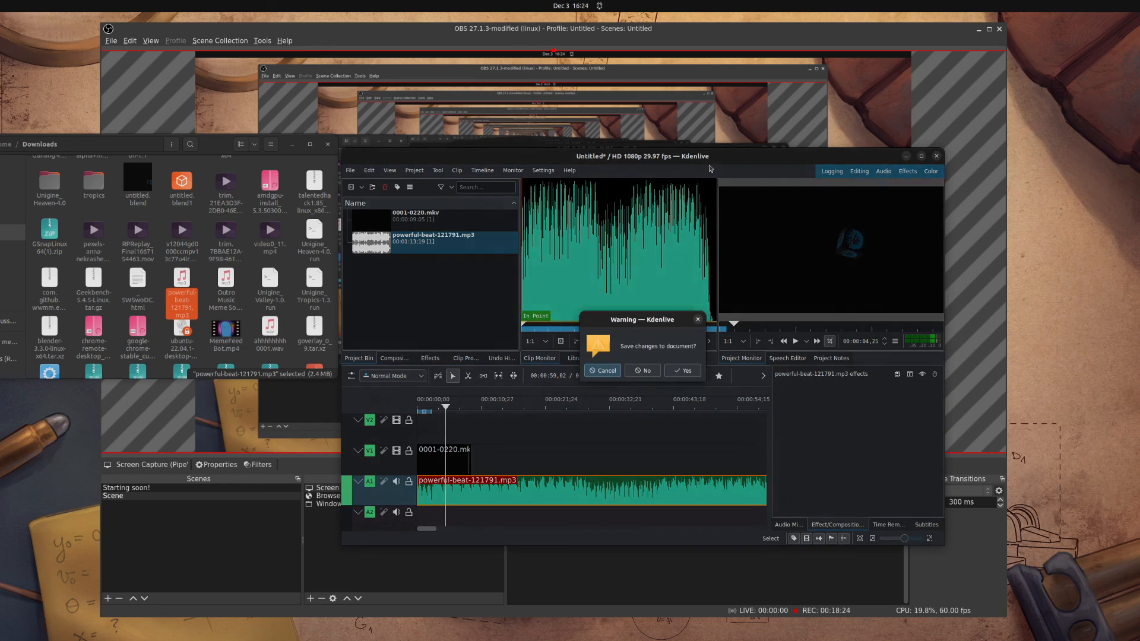
click(646, 372)
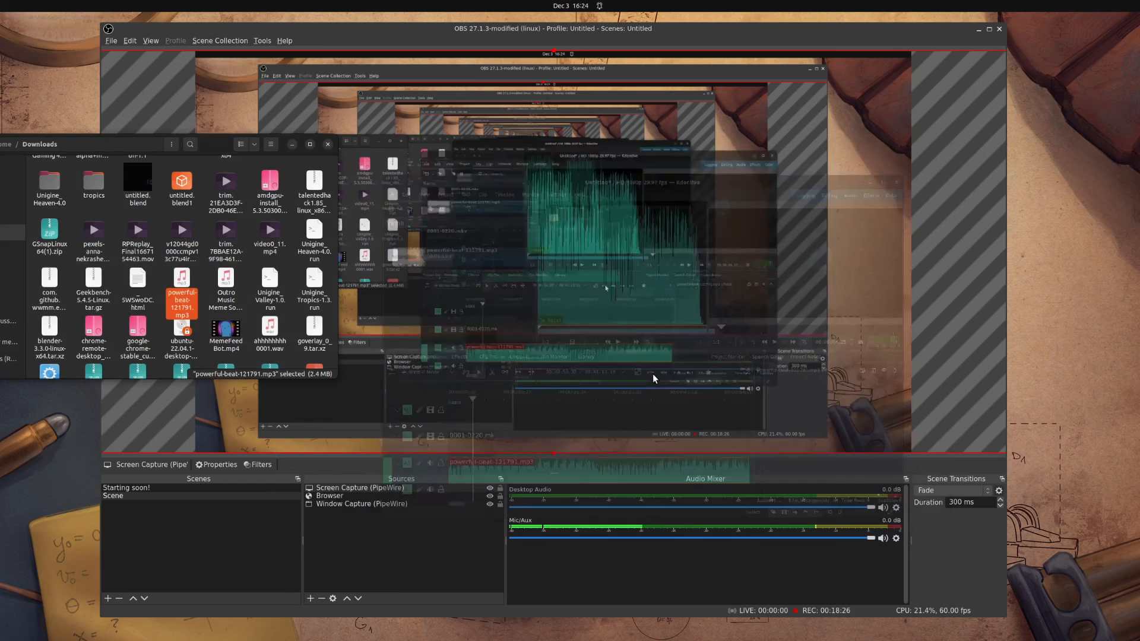
click(327, 145)
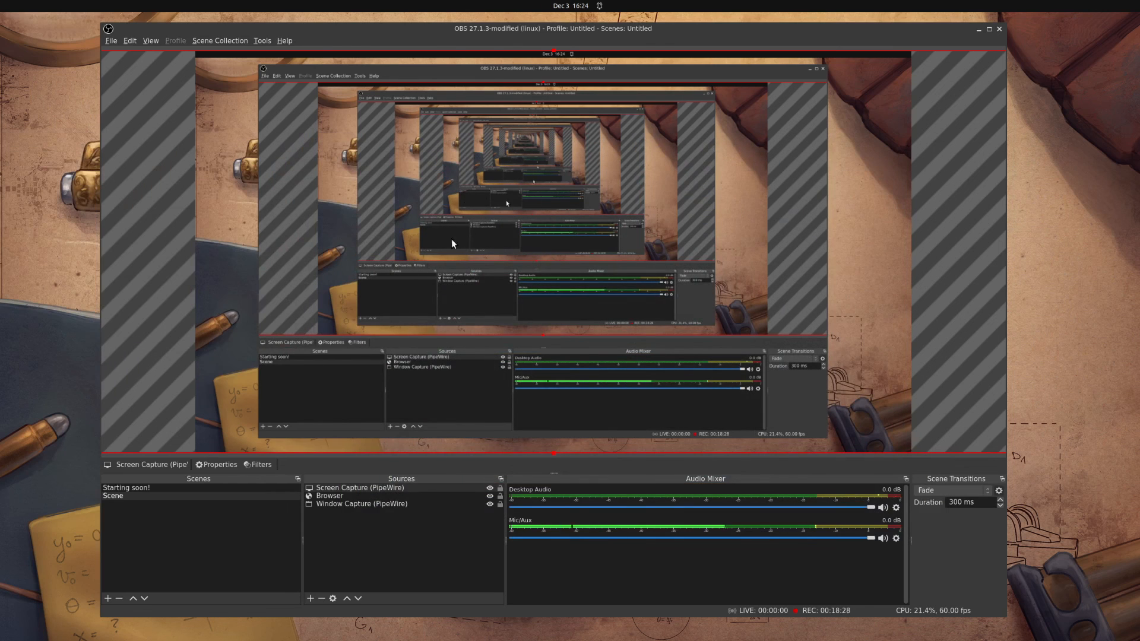